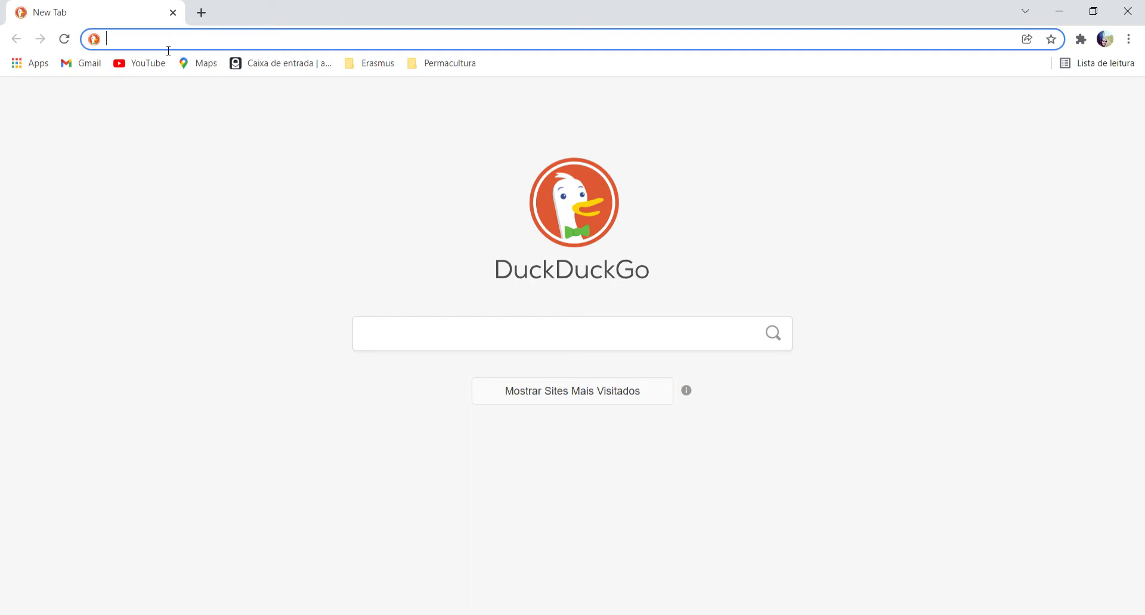
Open figma.com and create a new design file.
text(figma)
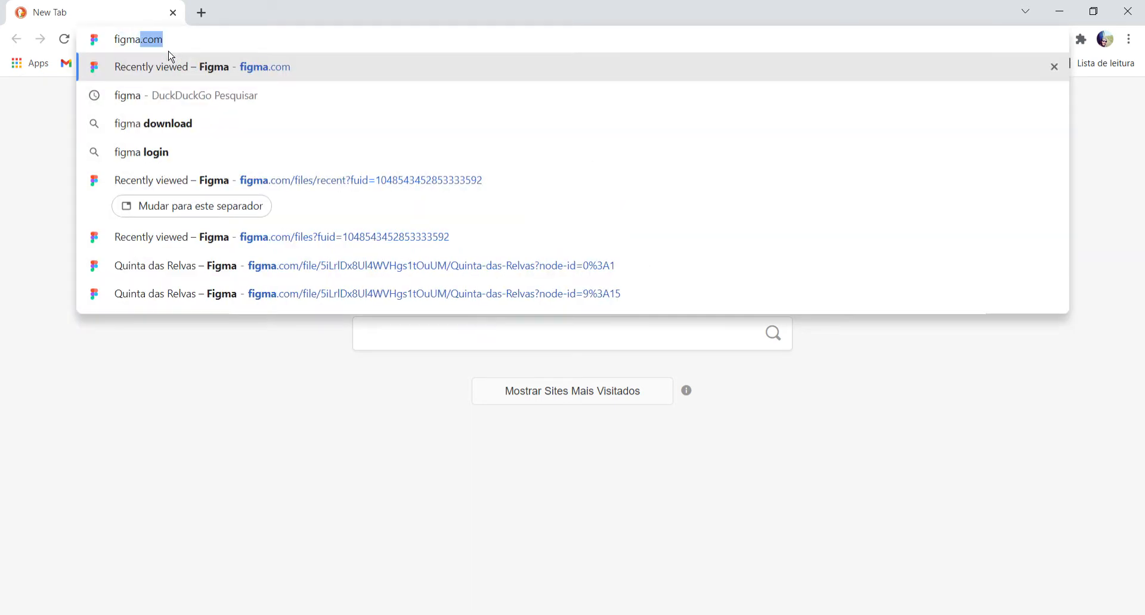
key(Return)
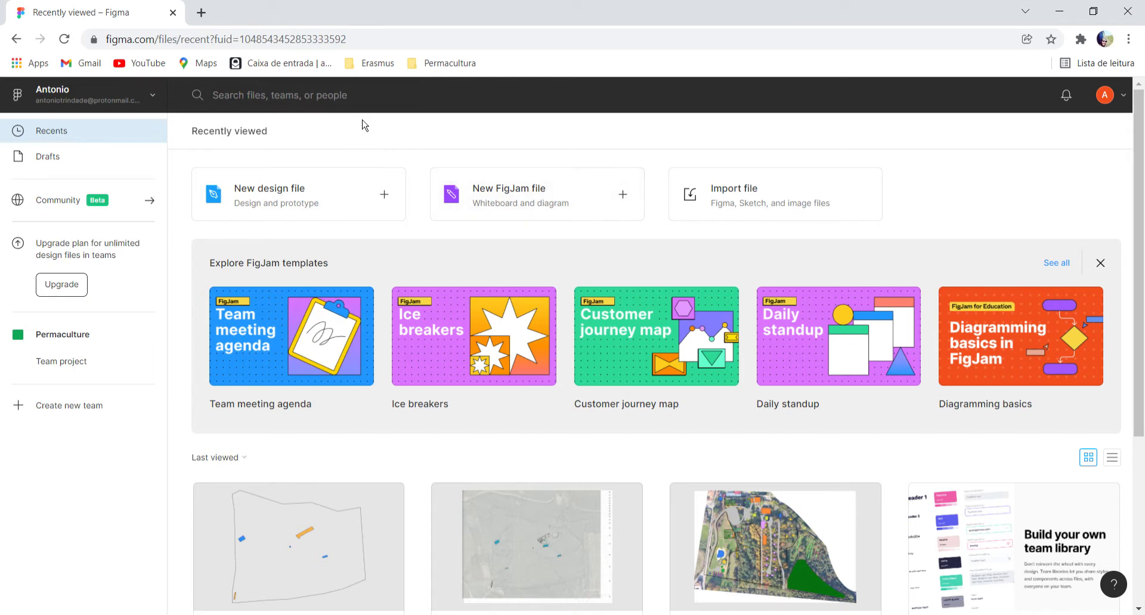
click(311, 200)
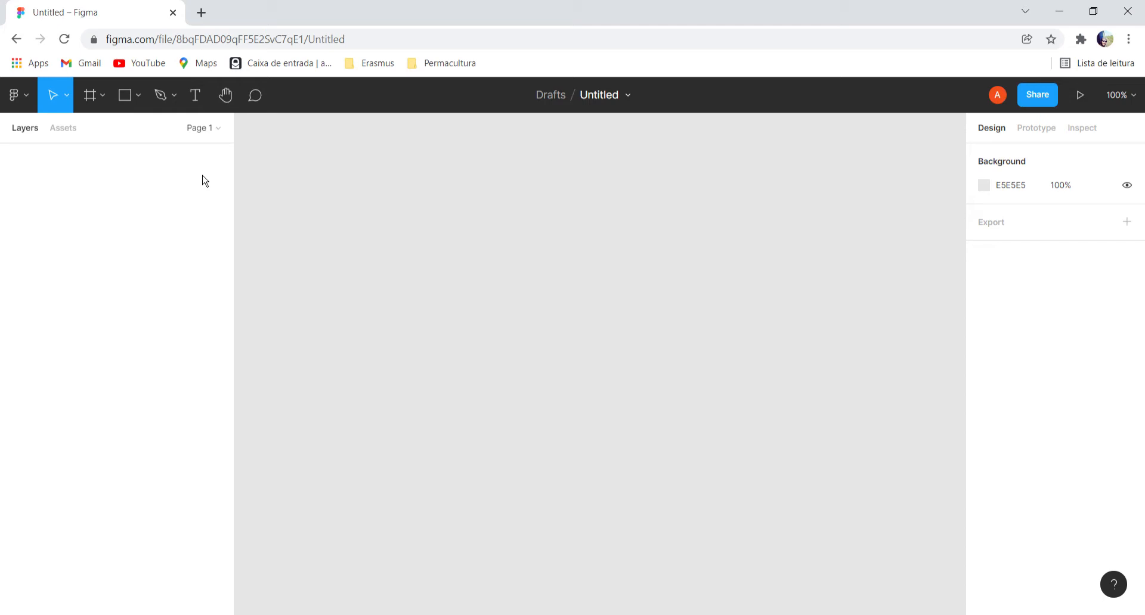
Rename the untitled design file as exercisepdc.
click(610, 94)
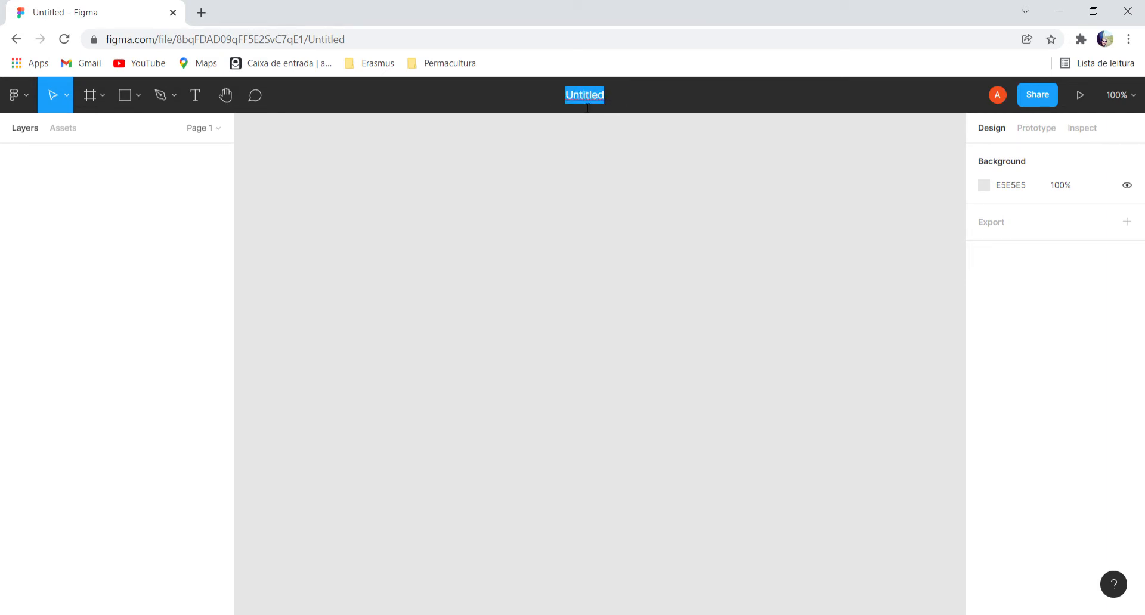
text(exercisepdc)
click(135, 224)
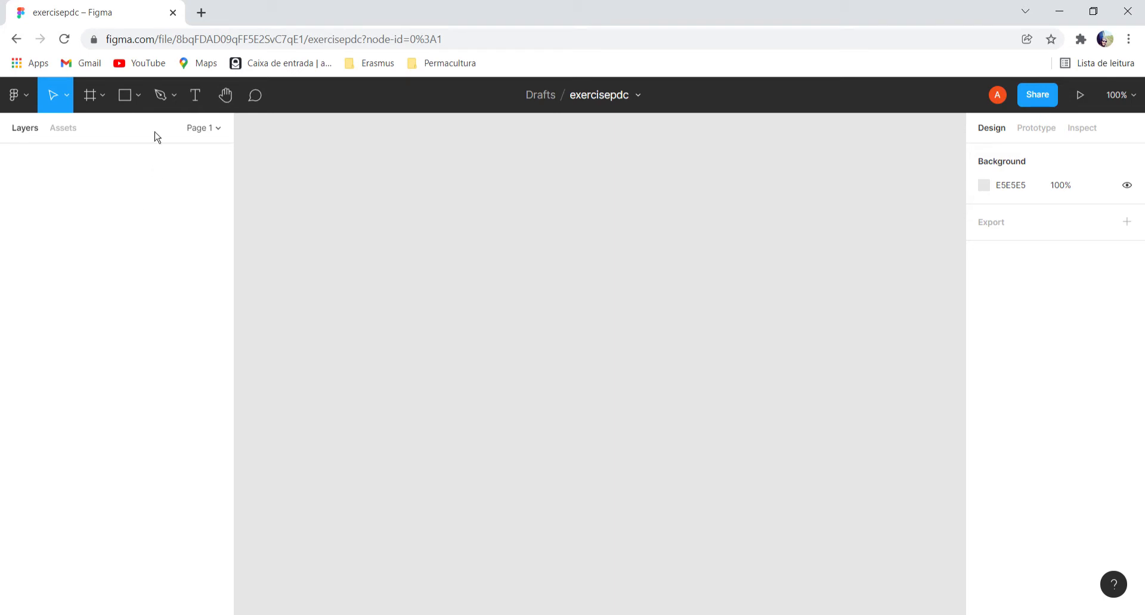
Place the topographic map image "WhatsApp Image 2021-11-21 at 17.23" on the empty canvas at its original size of 1280 × 974.
click(18, 95)
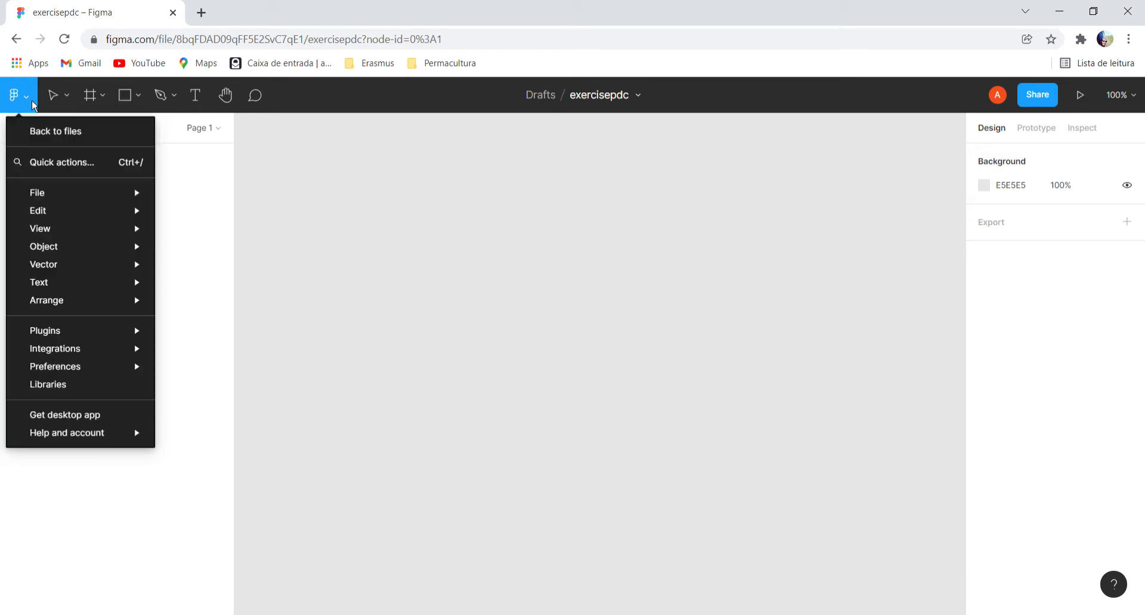
mouse_move(62, 199)
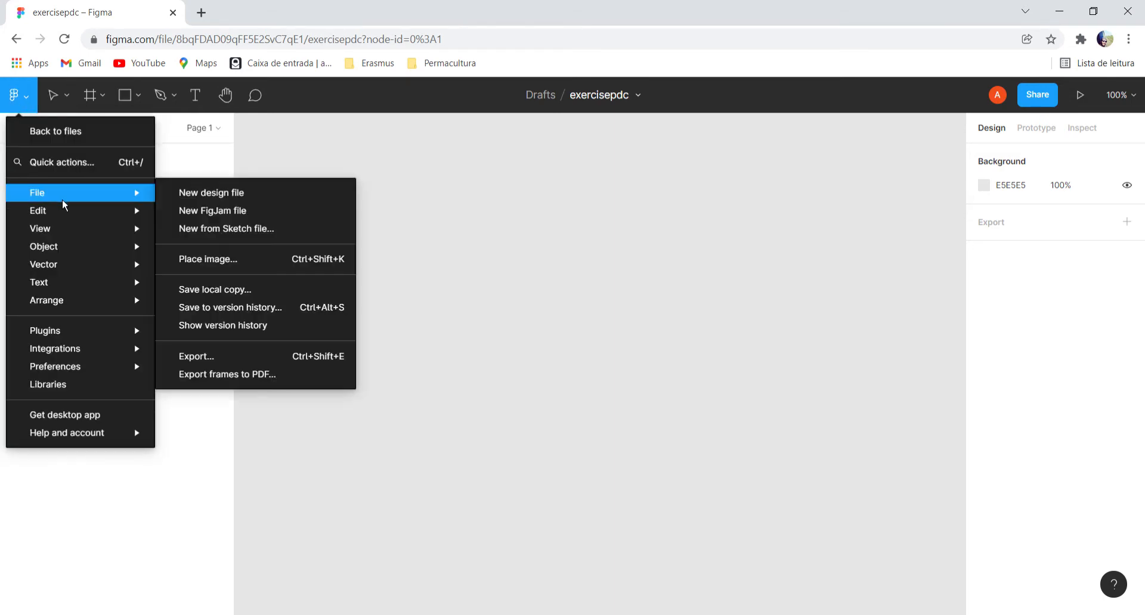
click(232, 260)
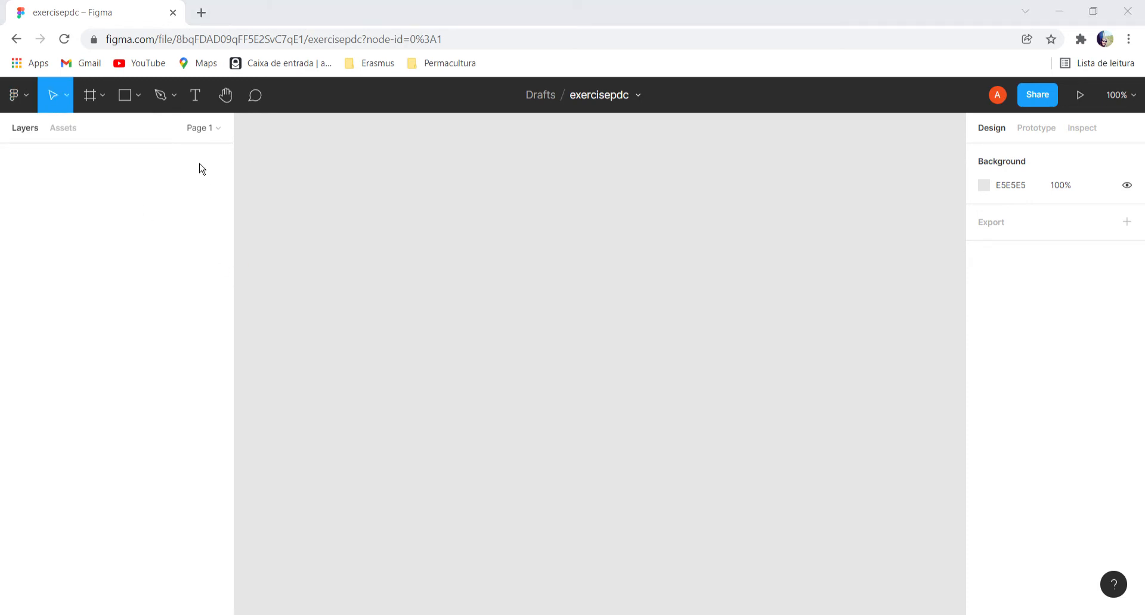
double_click(255, 136)
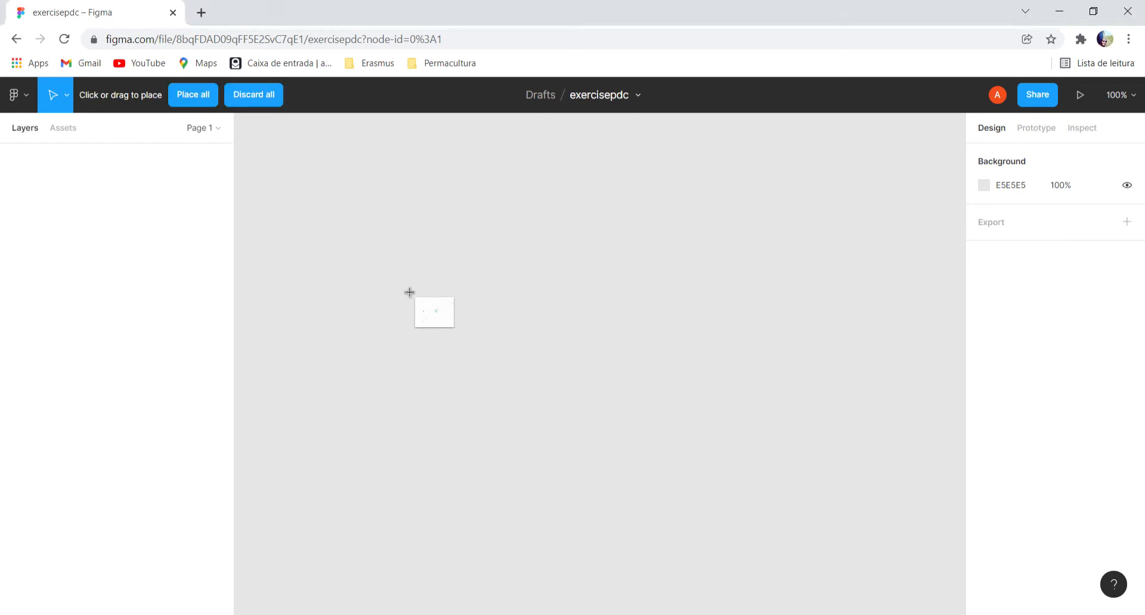
click(449, 296)
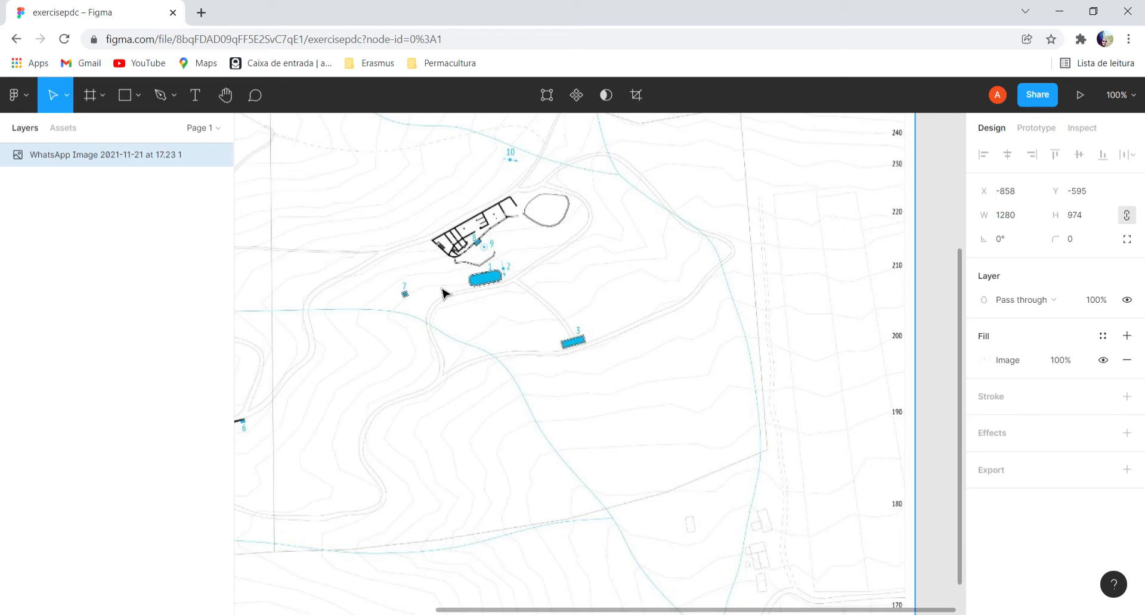
scroll(443, 293, down, 3)
scroll(443, 294, up, 7)
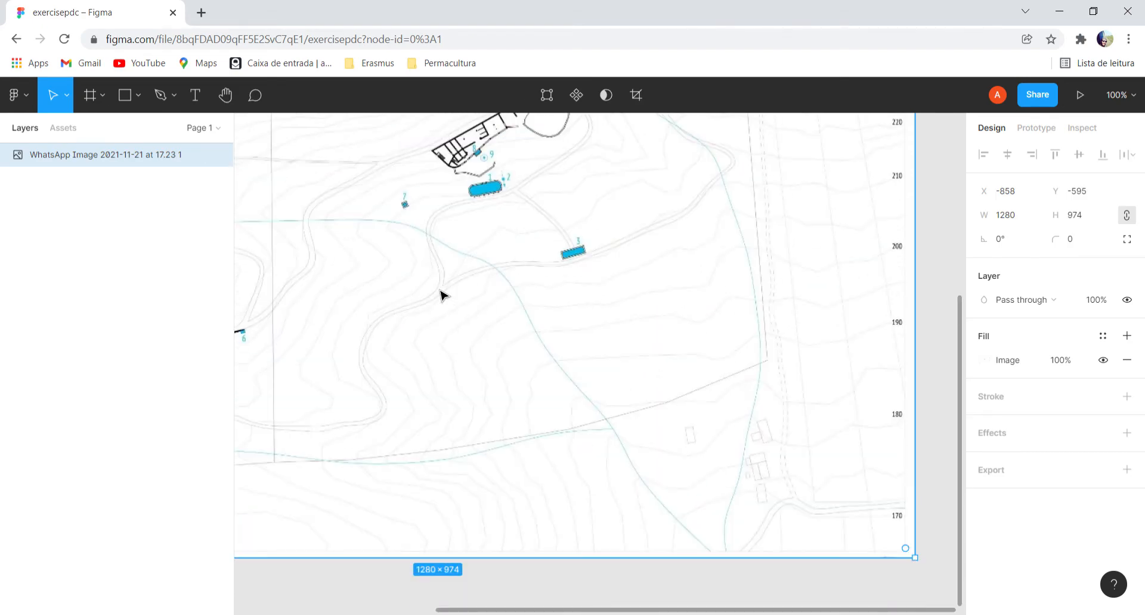
scroll(442, 294, down, 3)
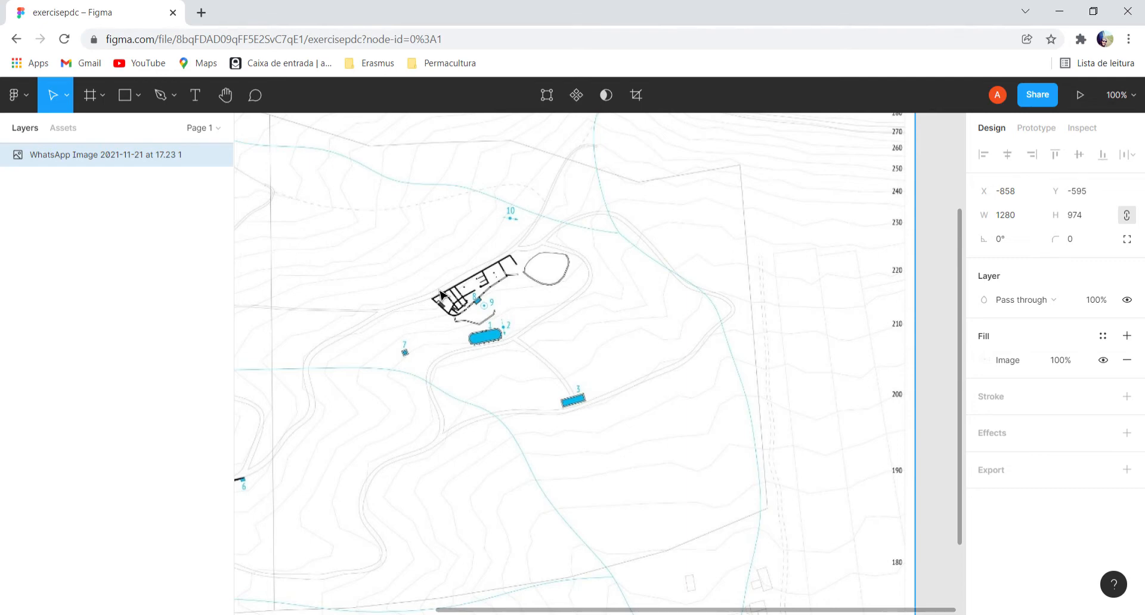
scroll(439, 293, down, 5)
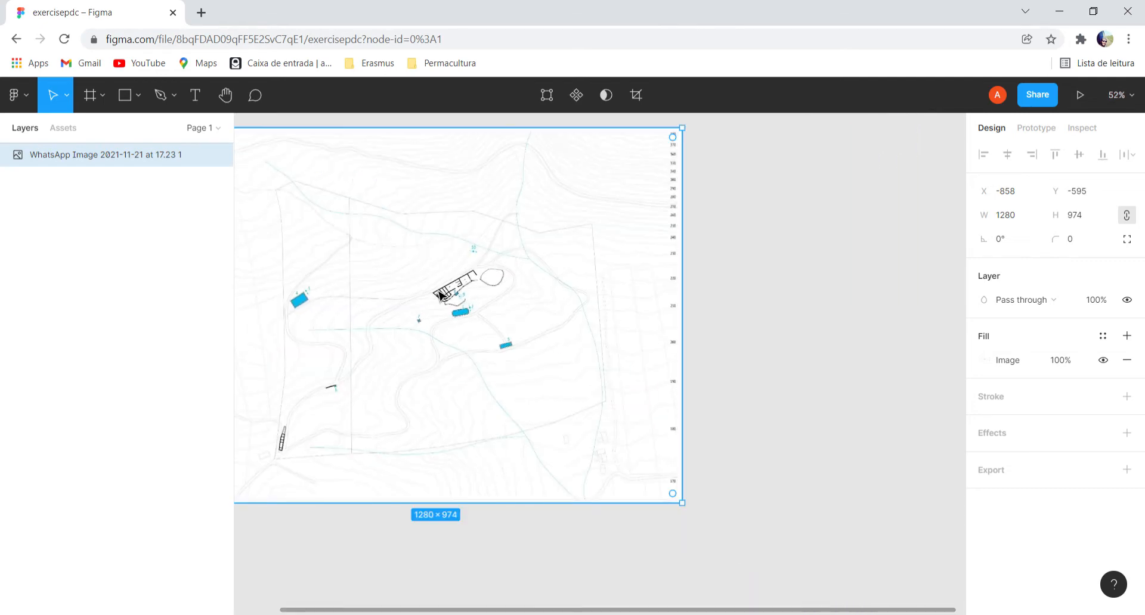
scroll(440, 293, down, 2)
scroll(440, 294, up, 5)
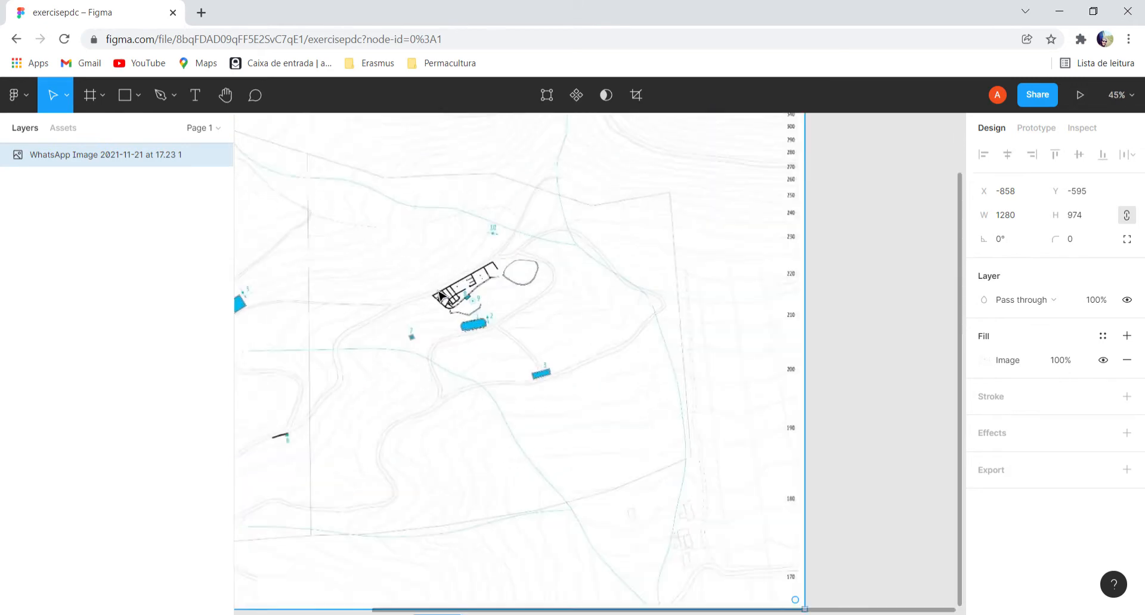
scroll(440, 293, down, 3)
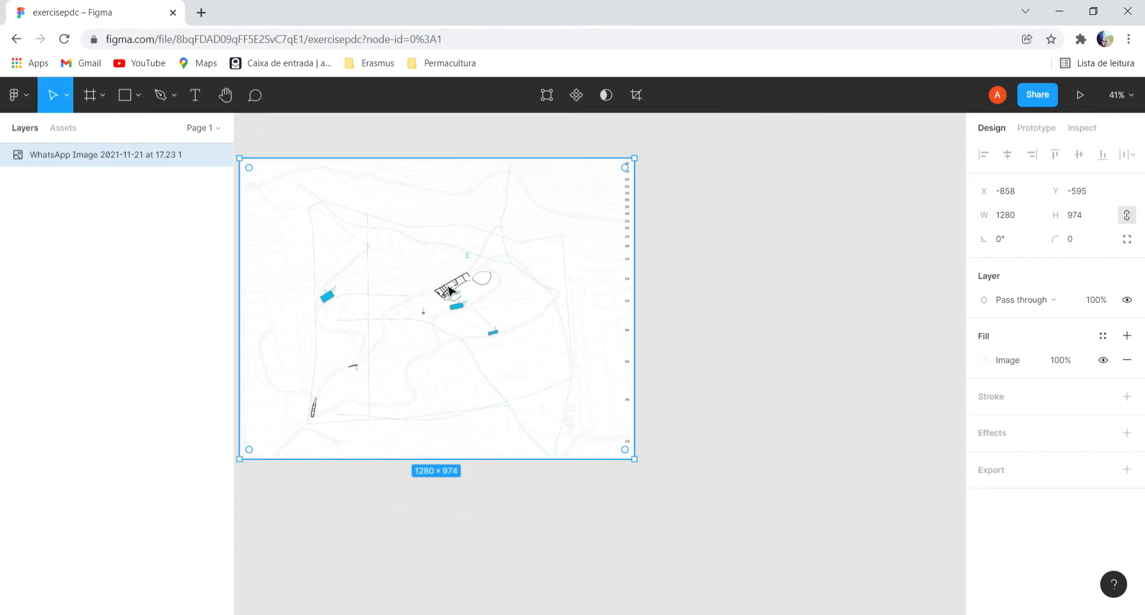
Rename the placed map image's layer as "topo view".
click(516, 531)
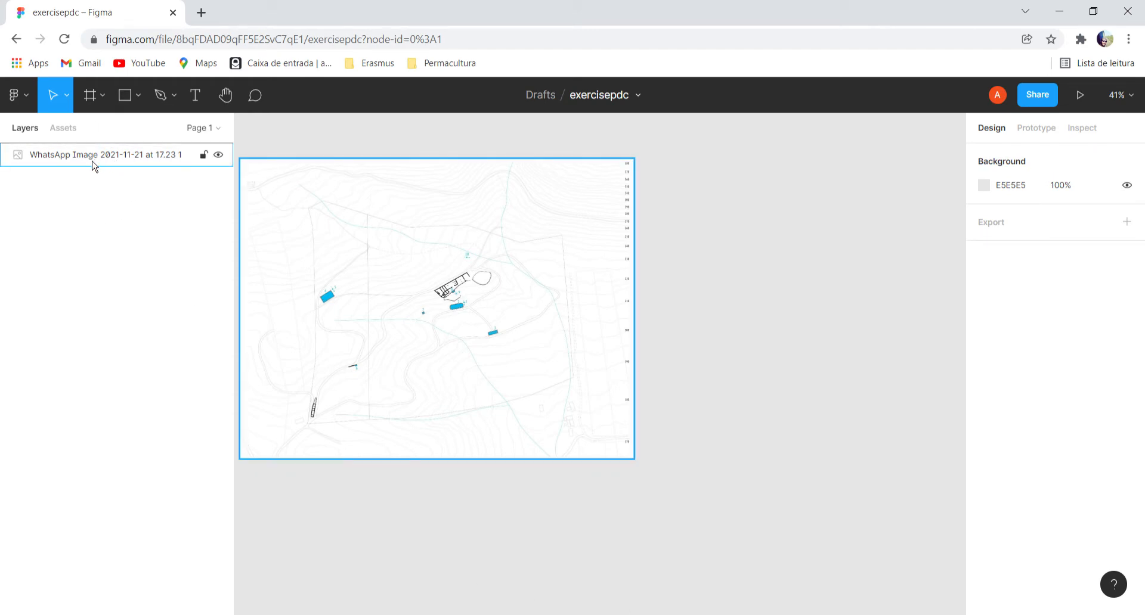
right_click(73, 156)
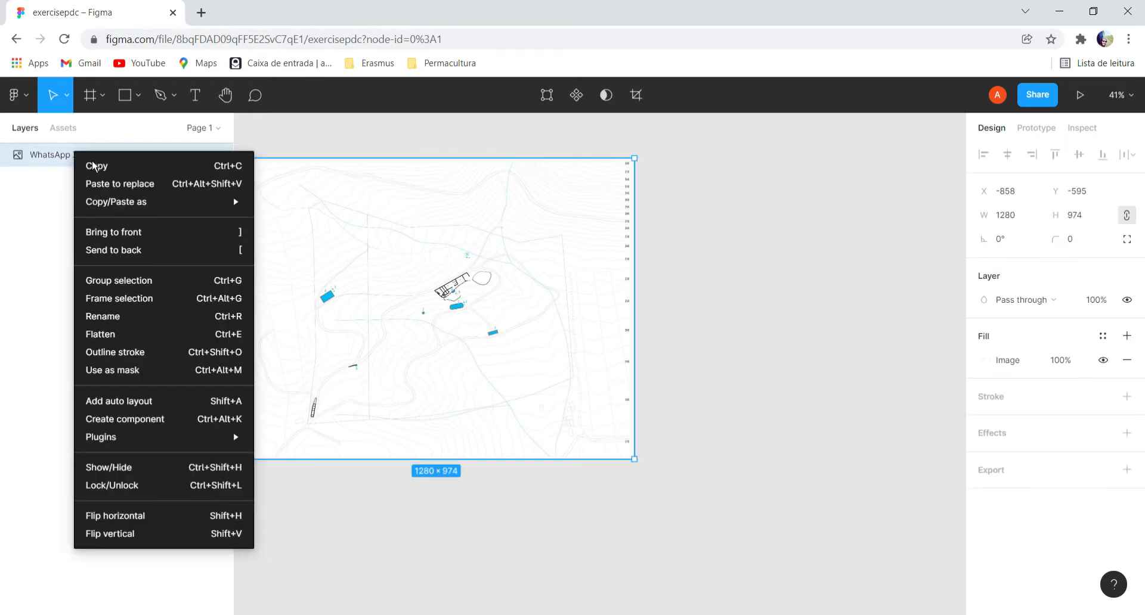
click(130, 317)
text(to)
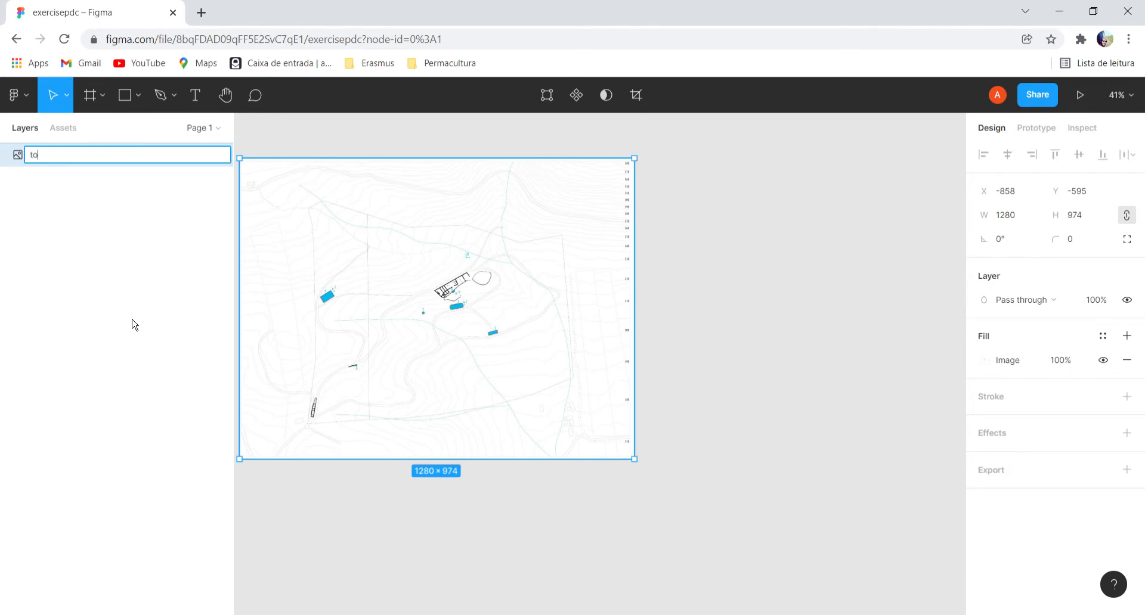
text(po view)
key(Return)
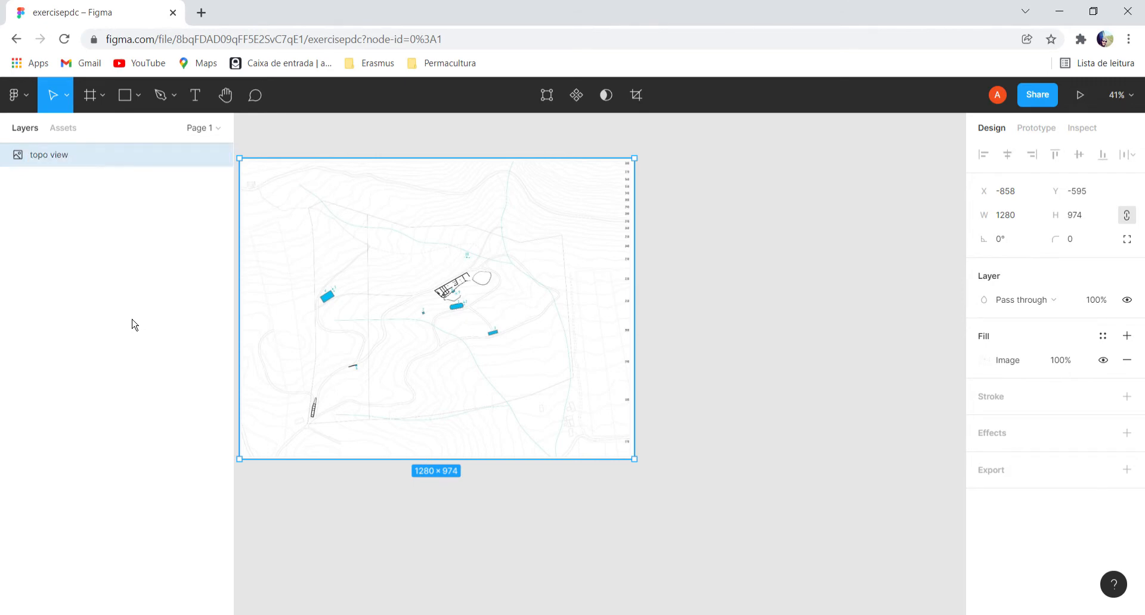
click(94, 316)
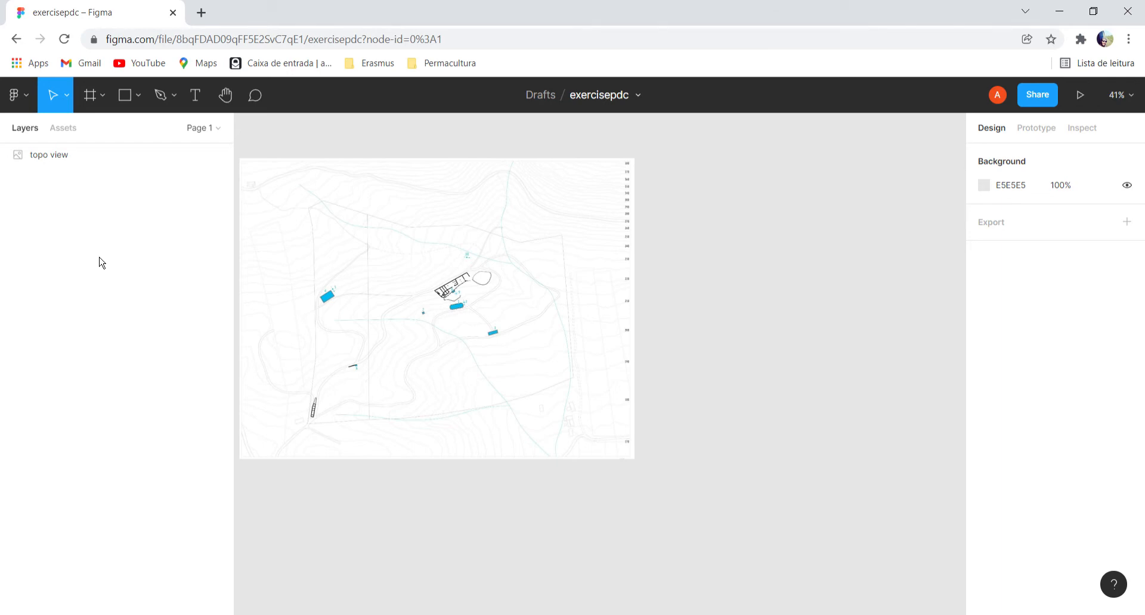
Place the aerial view image, 1121 × 768, on the canvas beside the topographic map.
click(30, 109)
mouse_move(97, 194)
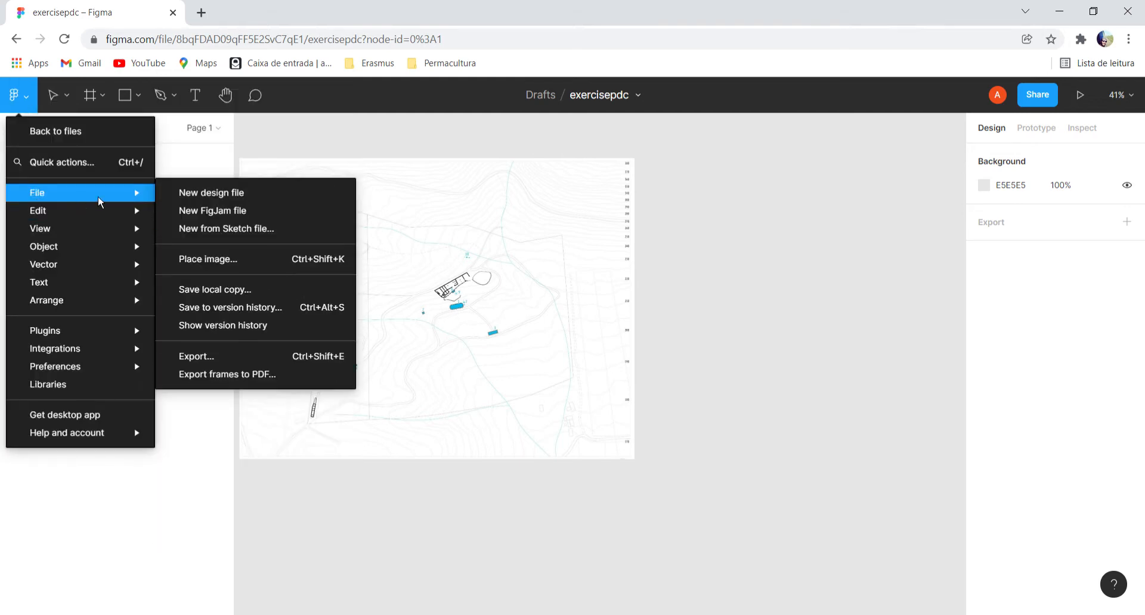
click(230, 264)
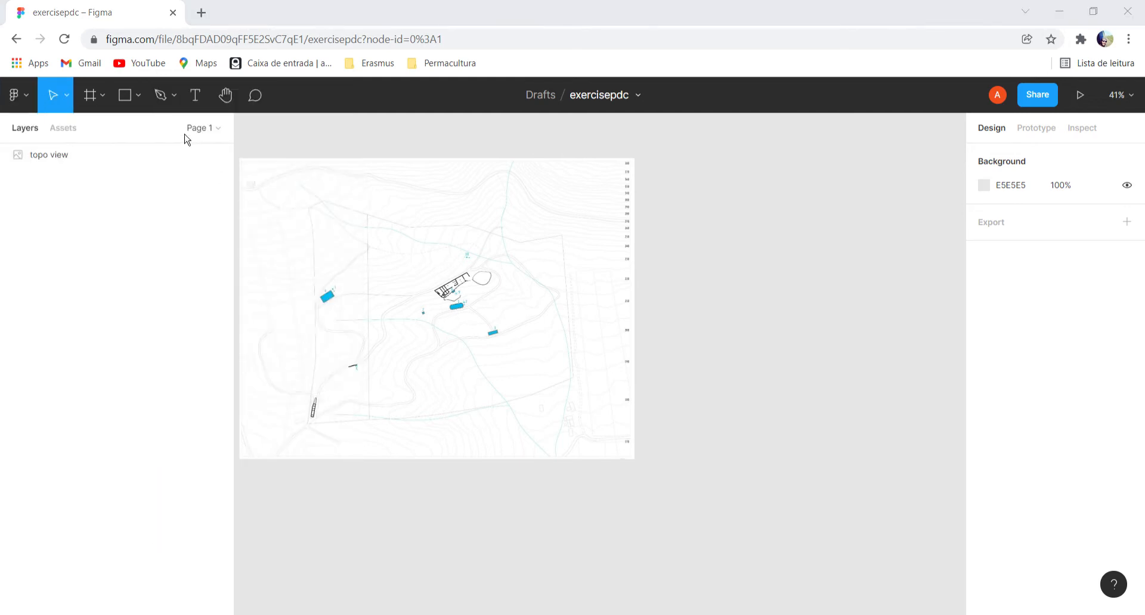
click(443, 338)
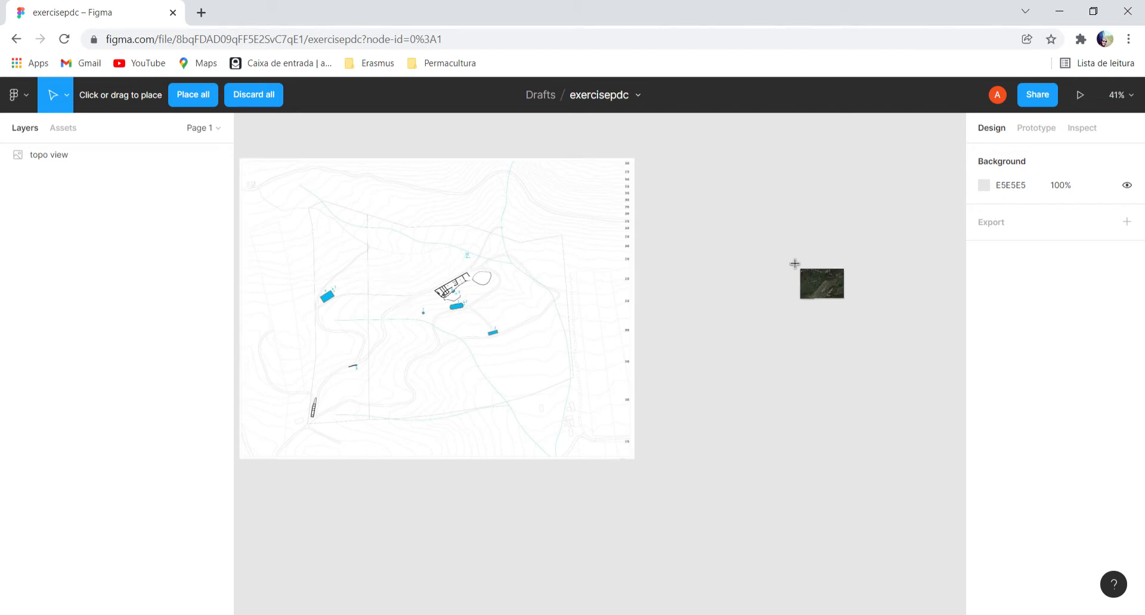
click(736, 242)
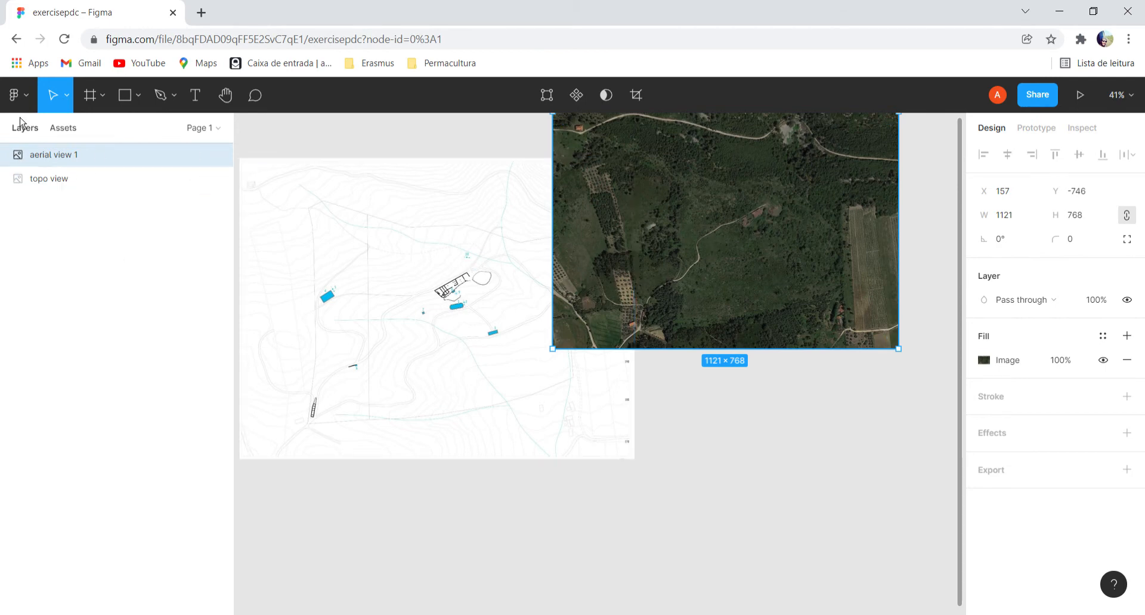
Move the aerial view image on top of the topographic map, to about X -838, Y -463.
drag(59, 161, 60, 203)
click(176, 302)
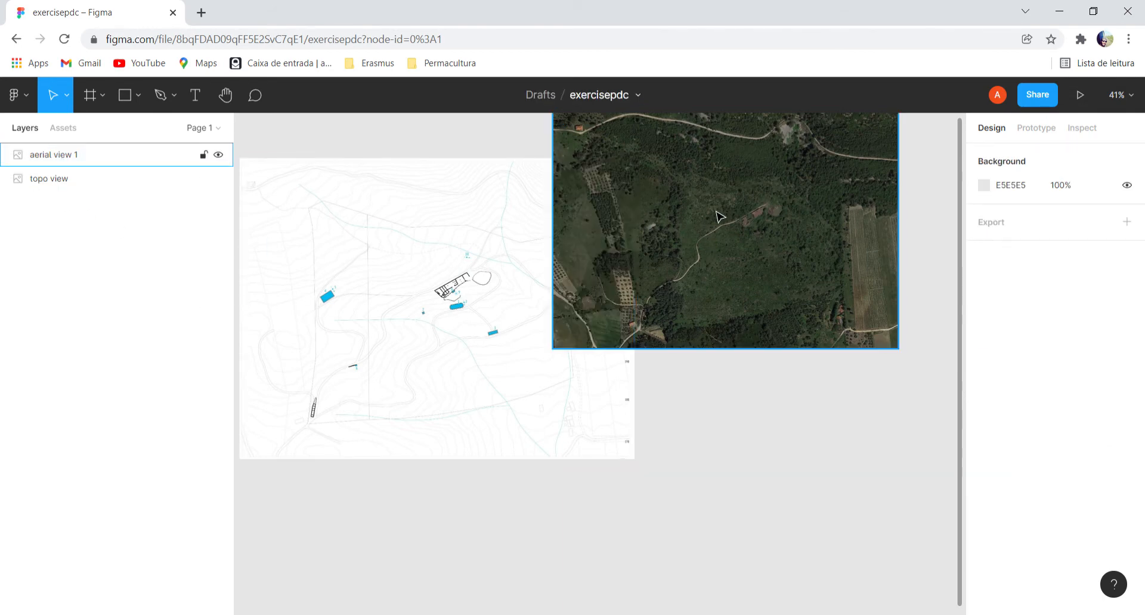
drag(719, 216, 410, 302)
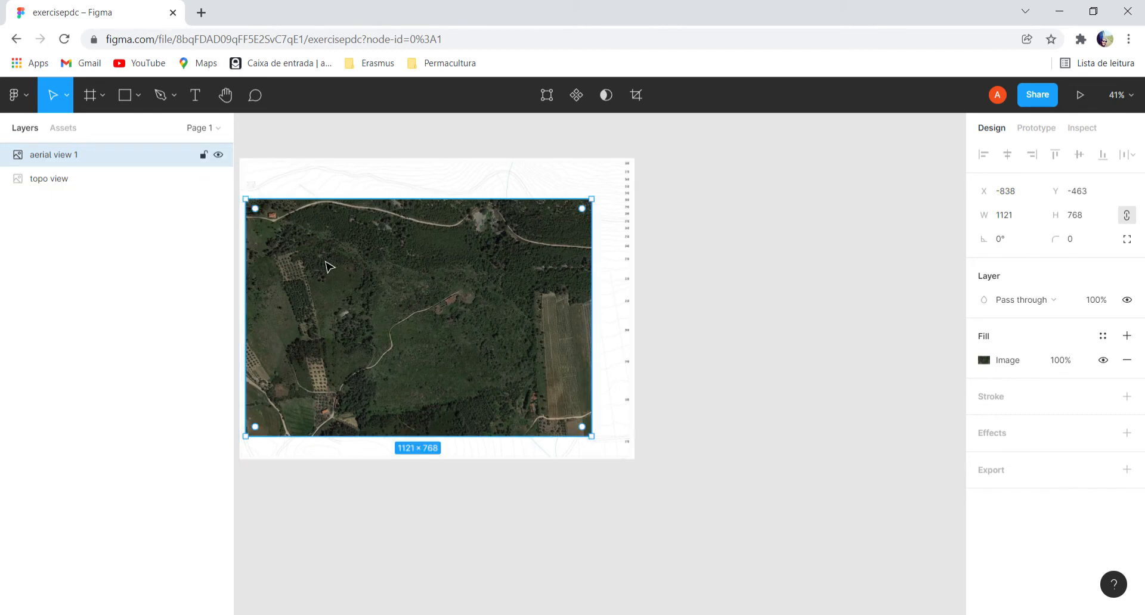
Set the aerial view image's fill opacity to 59% so the topographic map shows through.
ctrl+scroll(303, 248, up, 3)
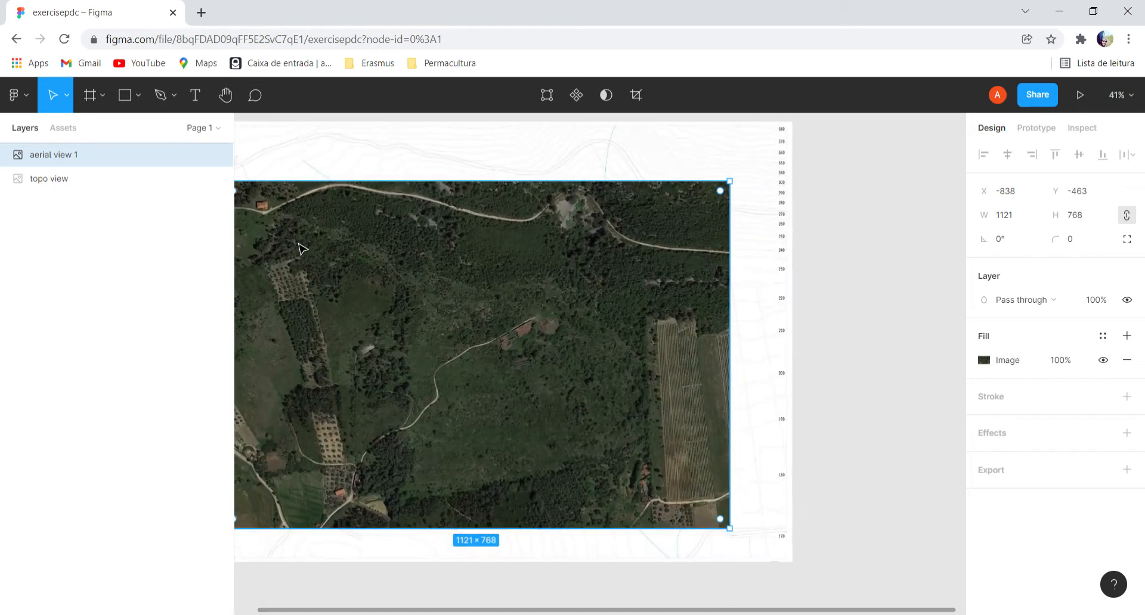
ctrl+scroll(303, 248, up, 1)
drag(842, 216, 937, 230)
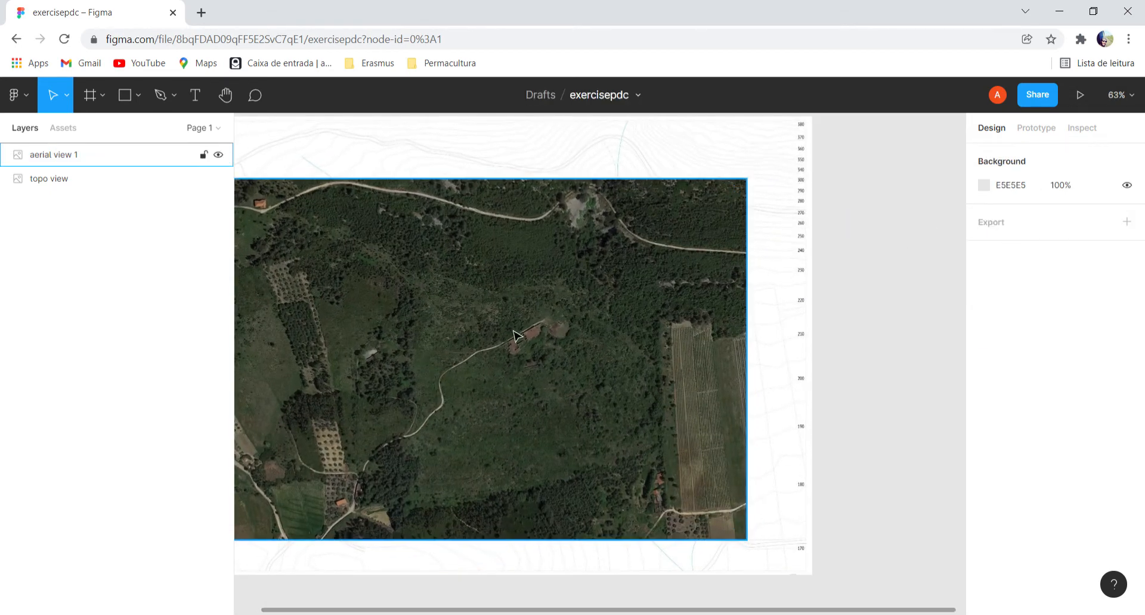
drag(568, 612, 447, 608)
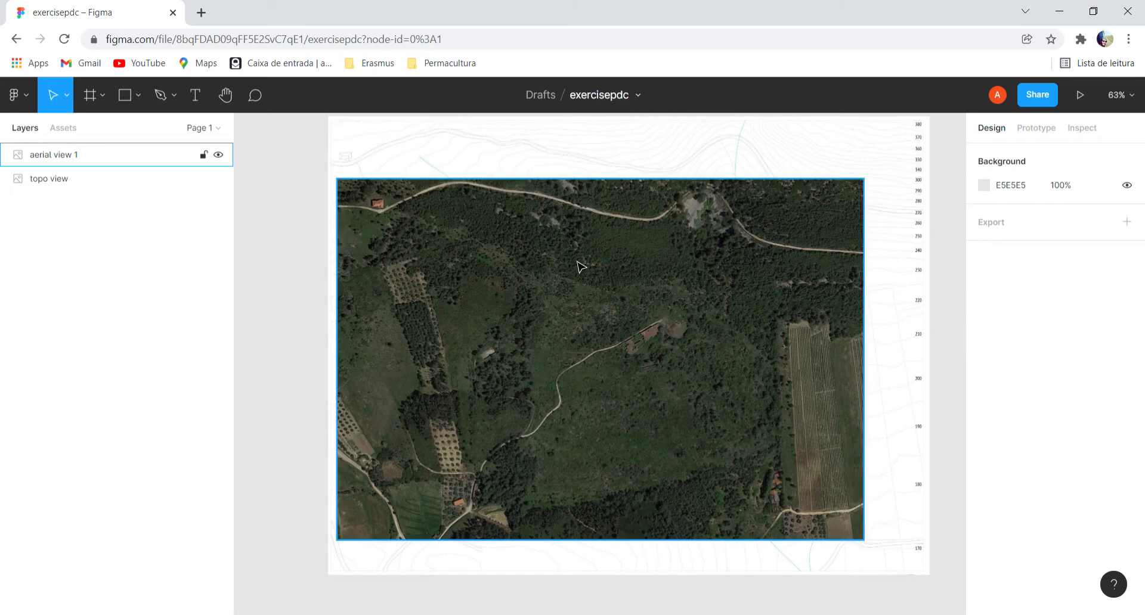
click(60, 187)
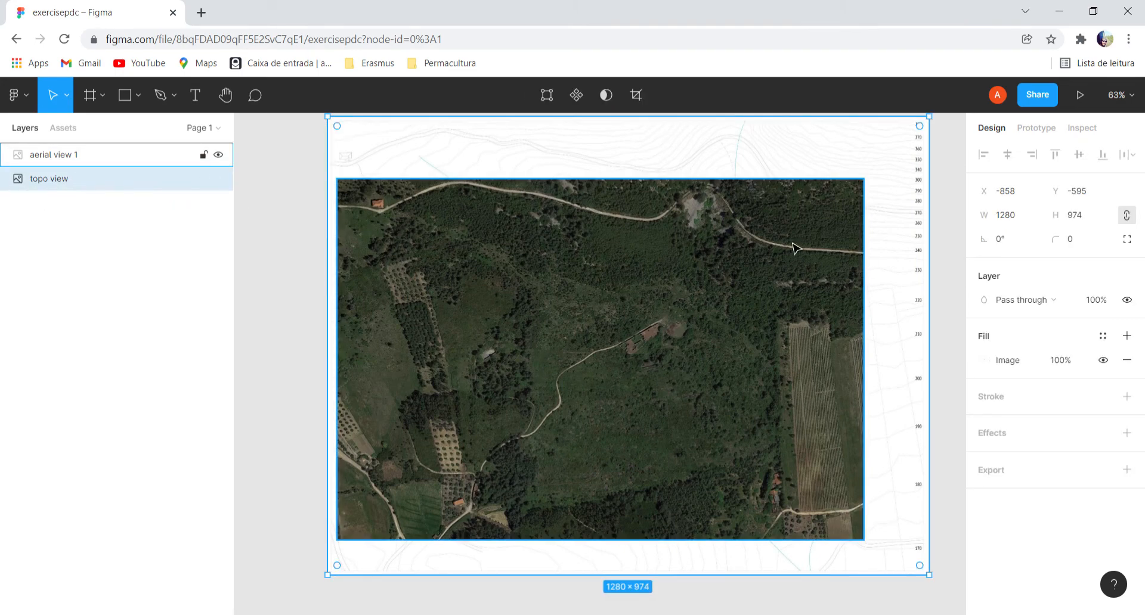
click(64, 166)
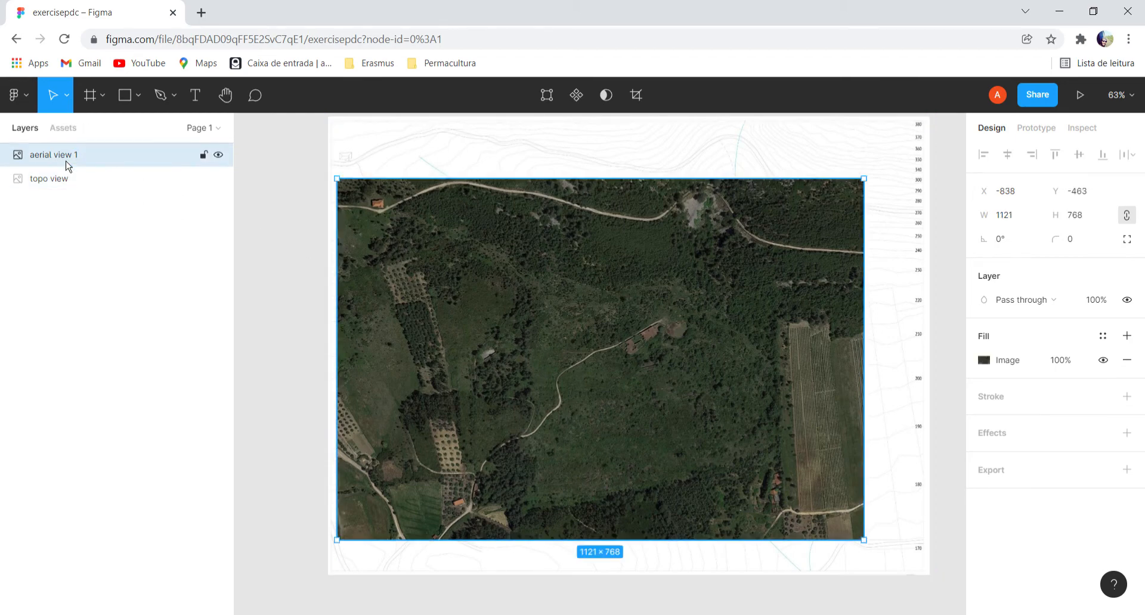
click(1064, 370)
text(59)
key(Return)
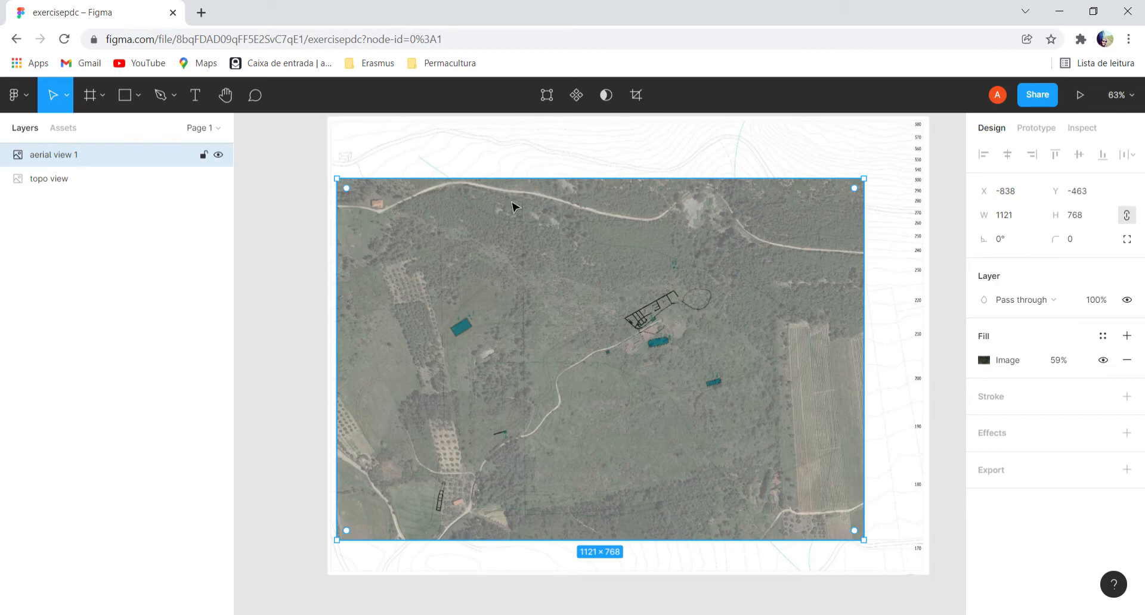
Hide the aerial view layer and show it again to compare it with the topographic map underneath.
click(218, 155)
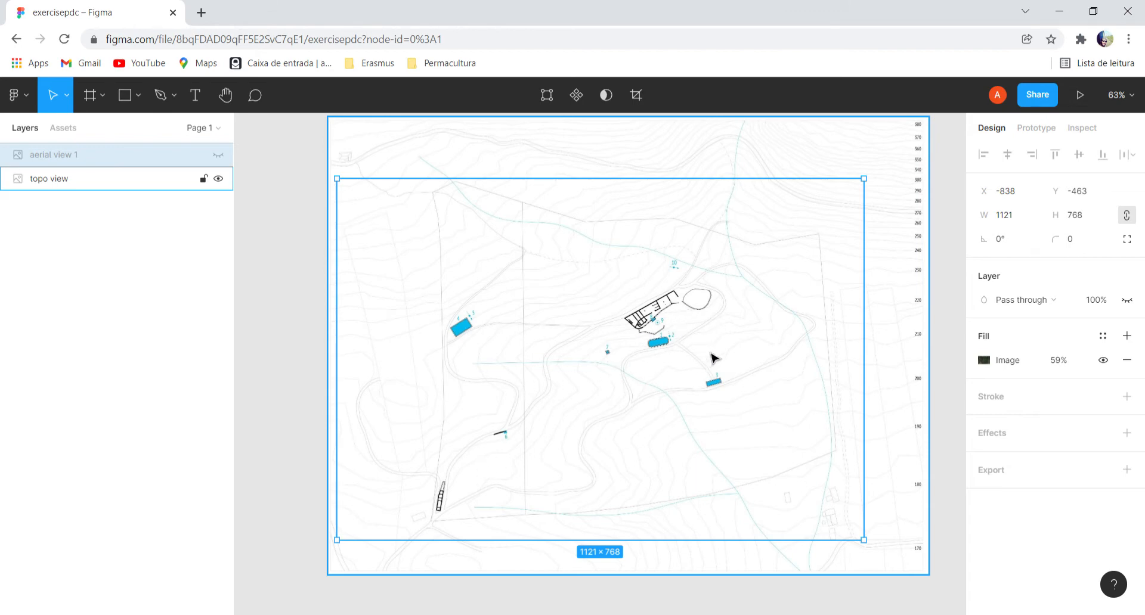
click(218, 155)
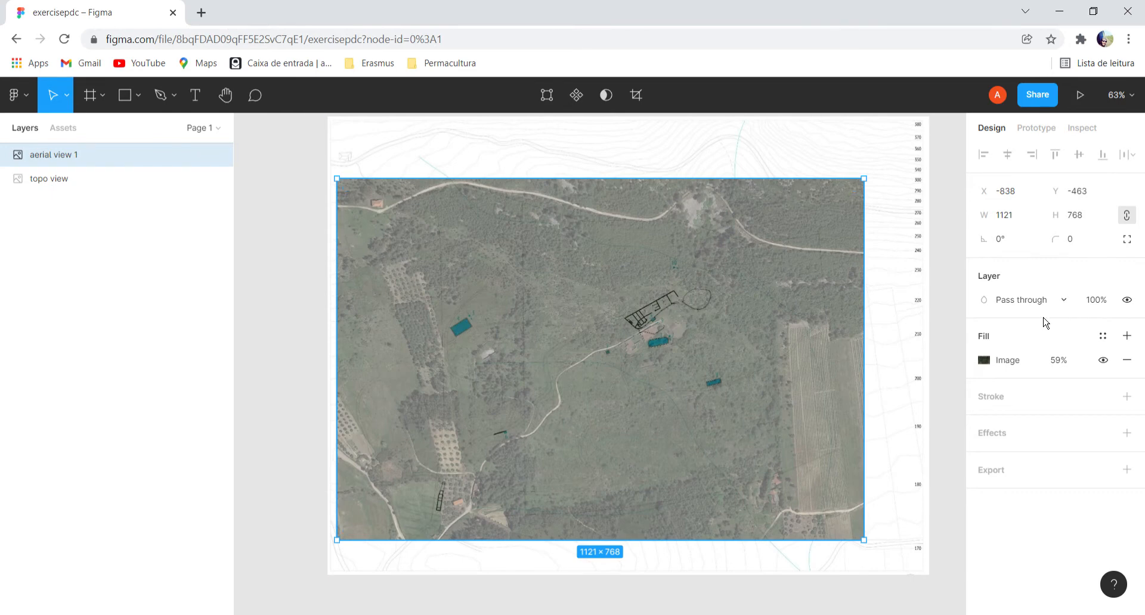
Set the aerial view image's fill opacity to 40%.
click(1068, 366)
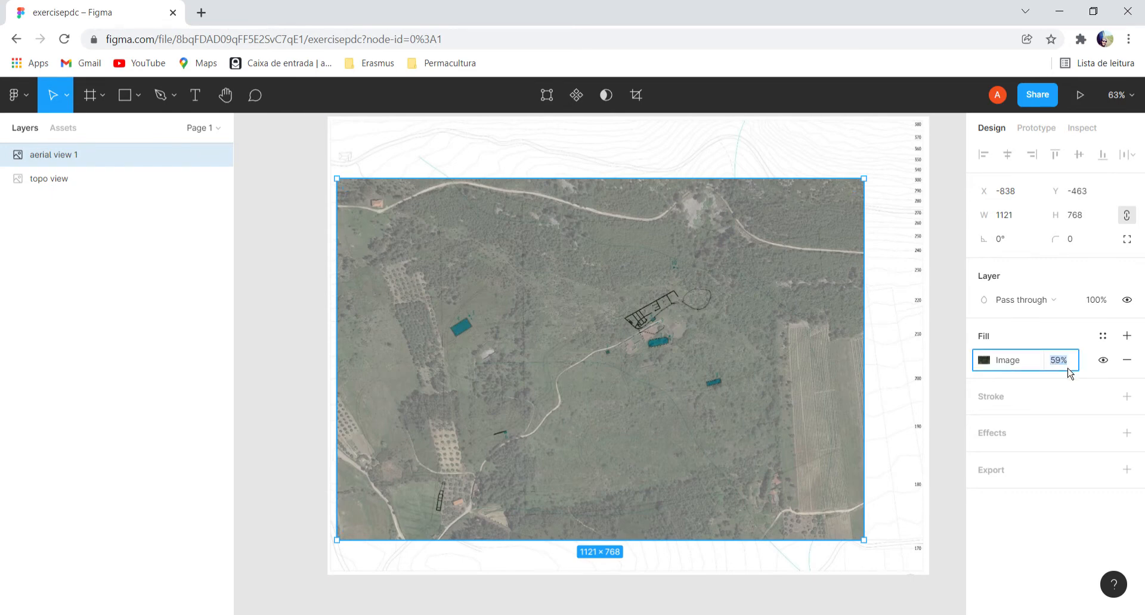
text(40)
key(Return)
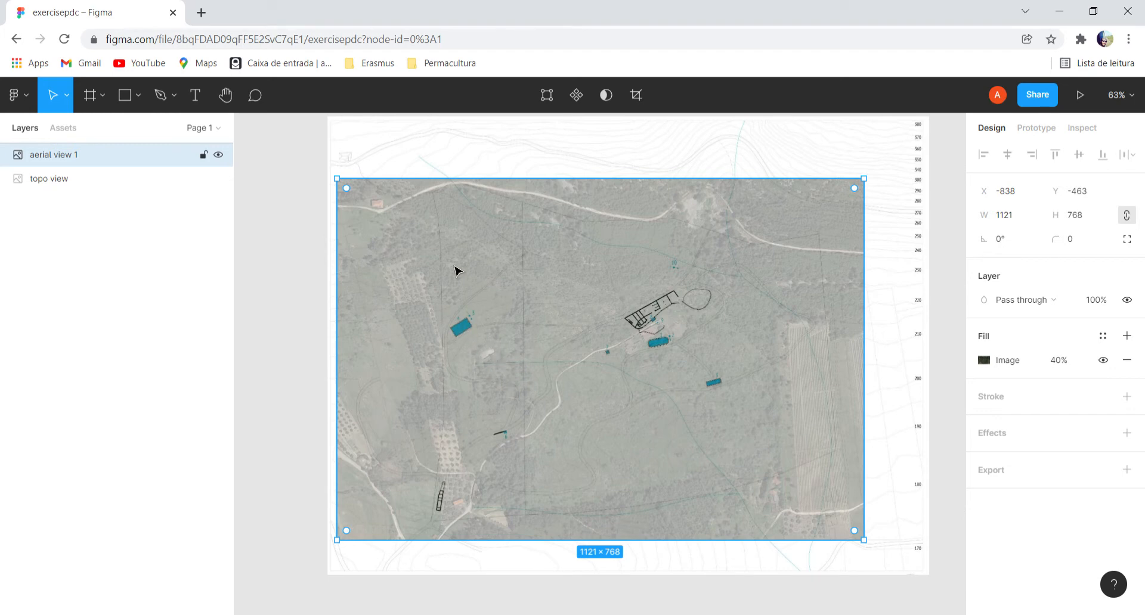
Enlarge the aerial view image to about 1198 × 896 and move it to about X -883, Y -580 over the topographic map.
drag(351, 188, 343, 139)
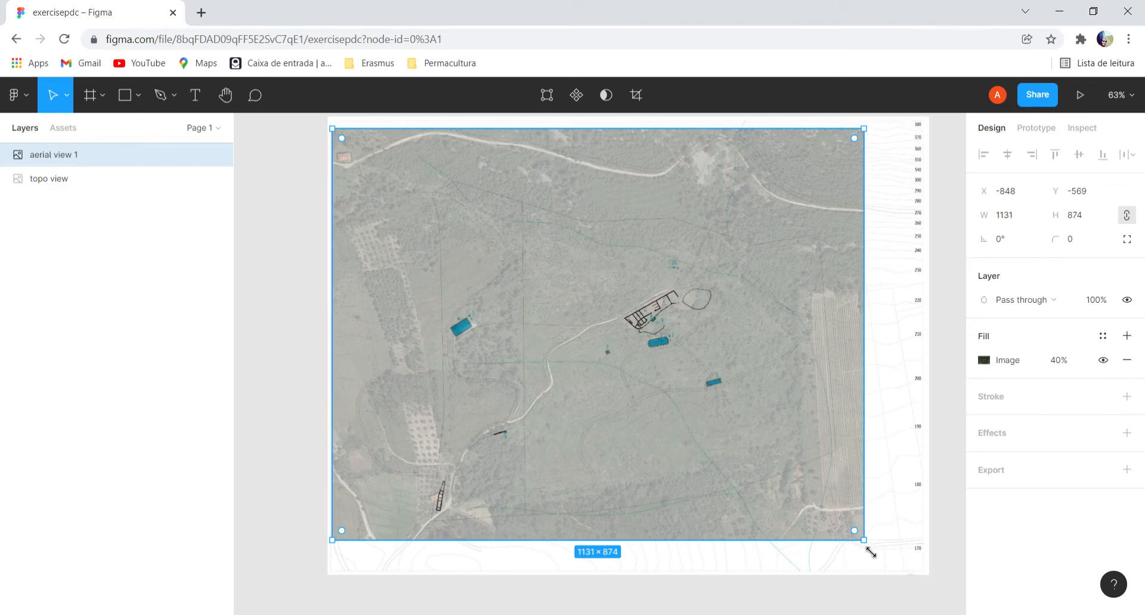
key(Return)
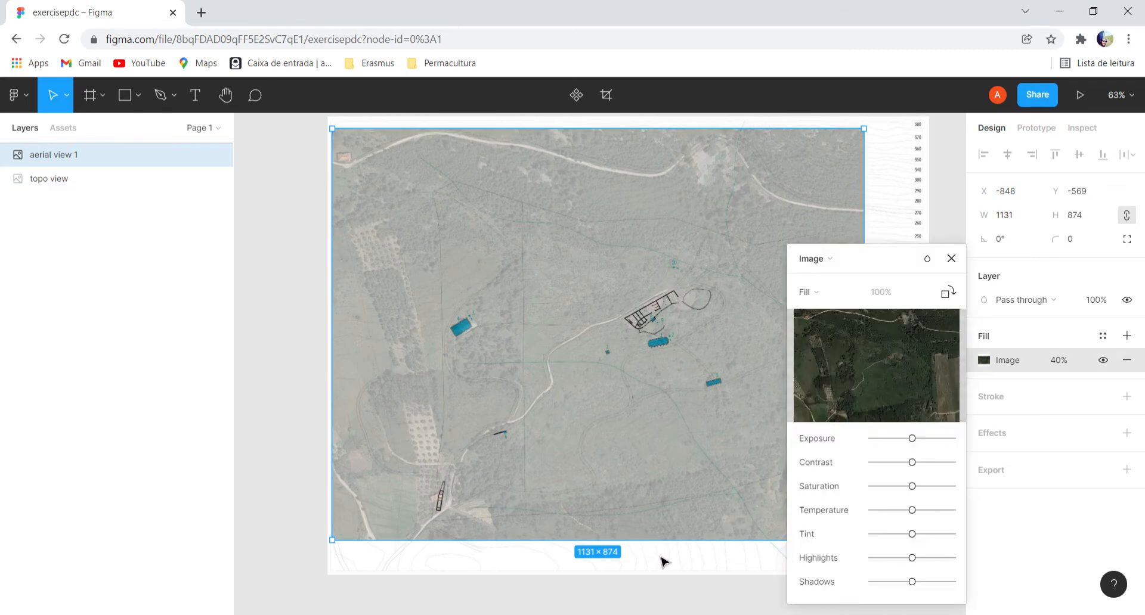
click(951, 258)
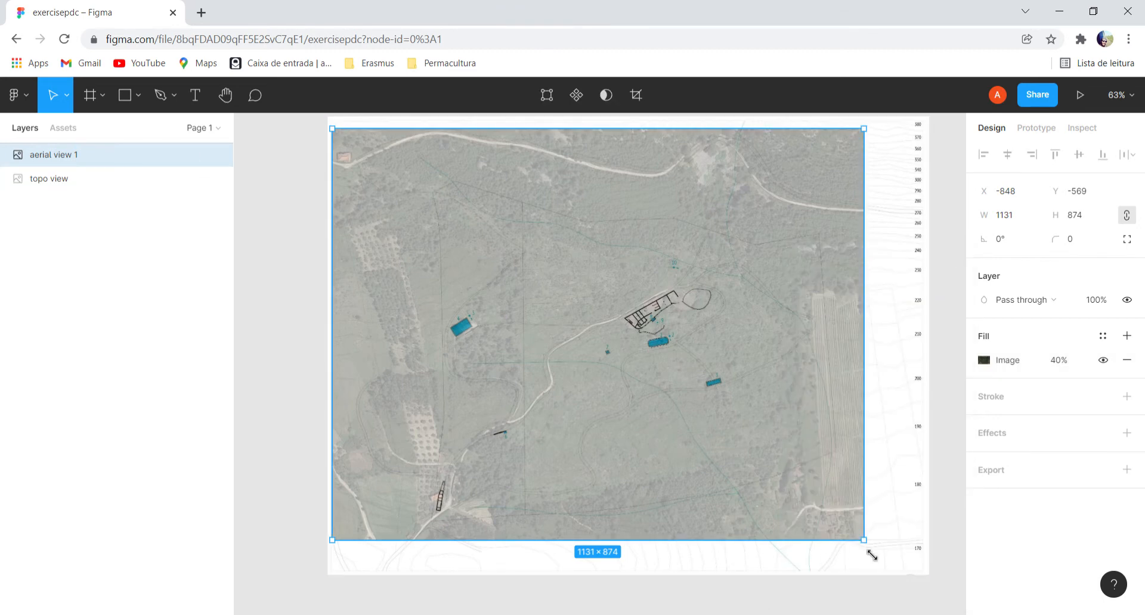
drag(872, 555, 900, 561)
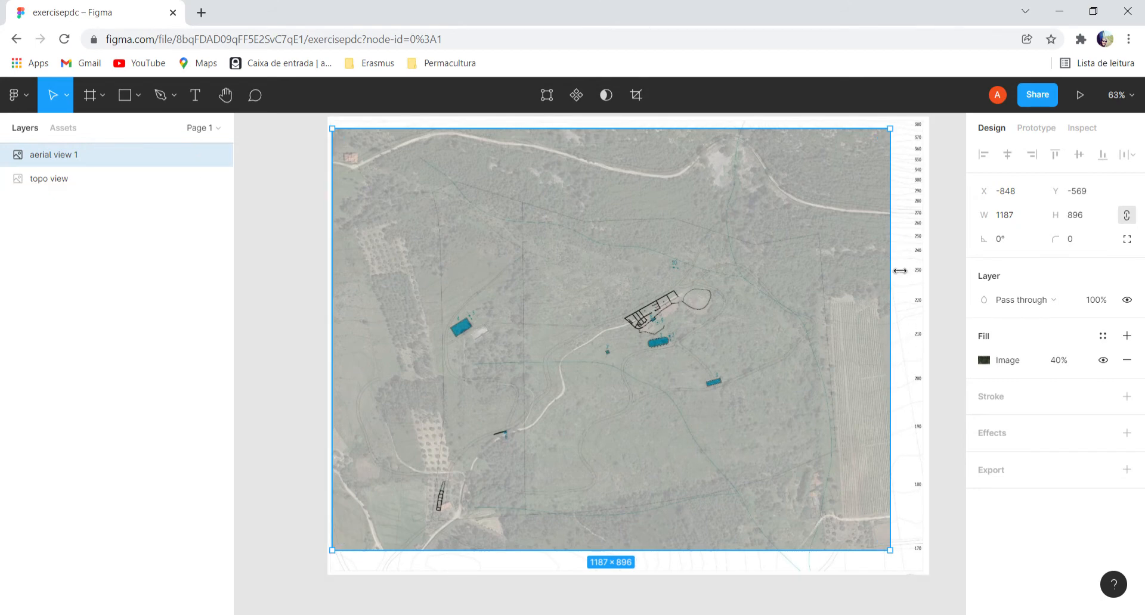
drag(900, 271, 905, 271)
drag(784, 378, 768, 375)
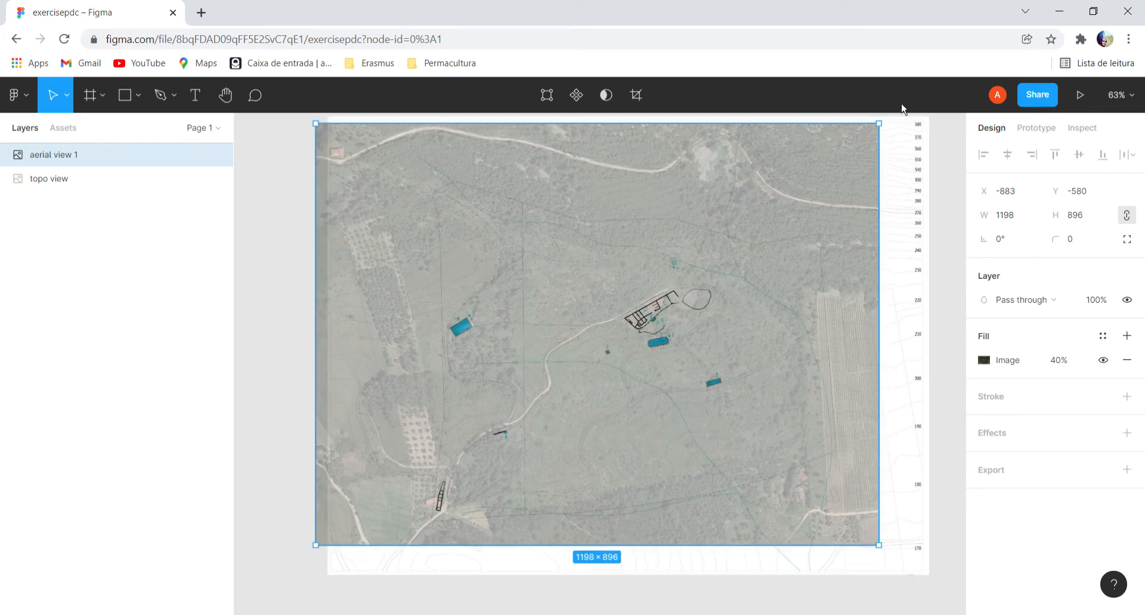
Resize the aerial view image to about 1213 × 911 by its upper corner, then deselect it.
drag(892, 135, 895, 129)
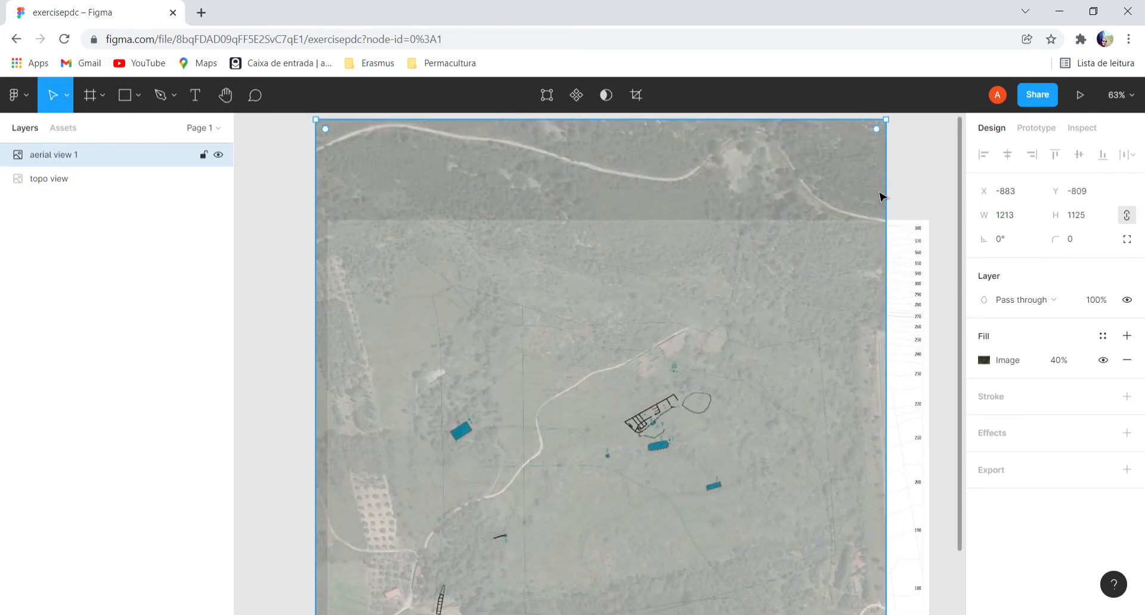
scroll(878, 214, down, 5)
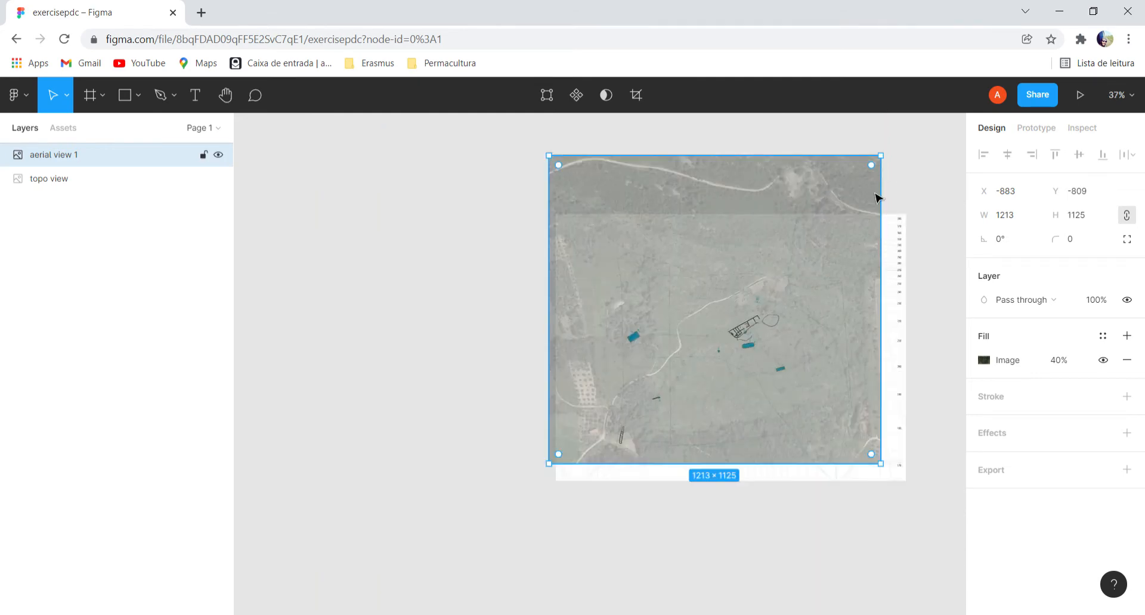
drag(893, 167, 892, 228)
click(799, 538)
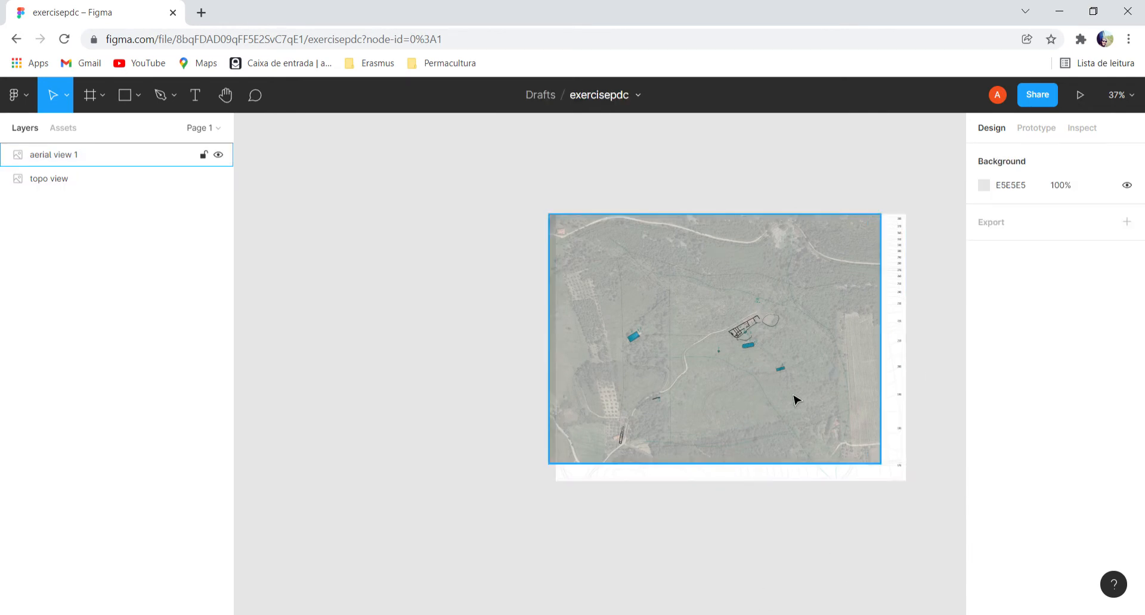
Widen the aerial view image to about 1242 × 911 and shift it to about X -903, Y -582 to match the map's roads.
scroll(794, 398, up, 5)
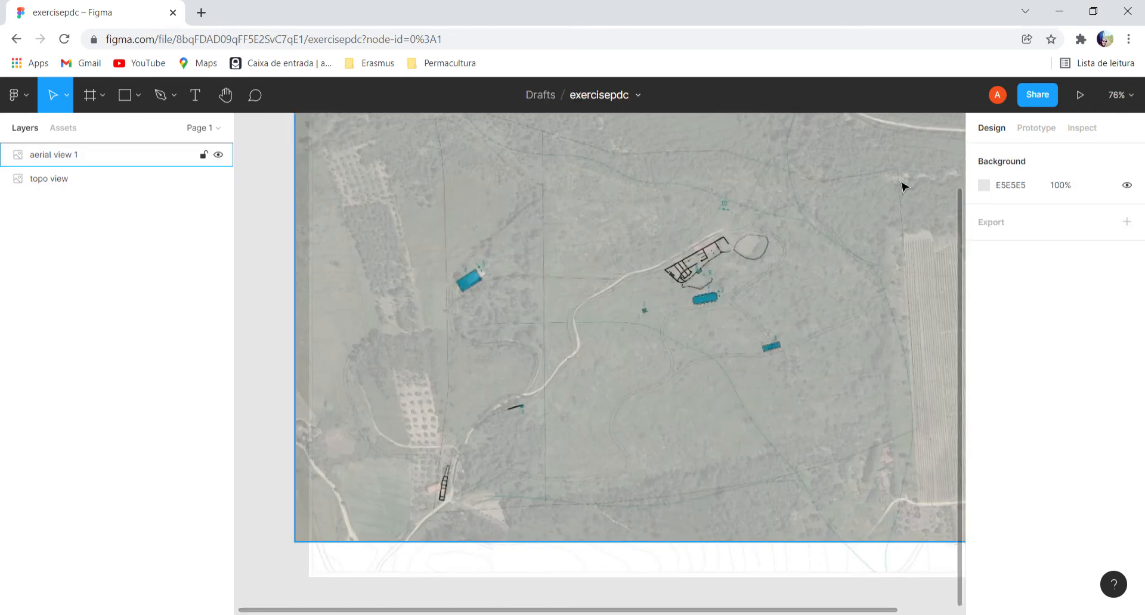
scroll(965, 208, up, 1)
scroll(853, 263, up, 2)
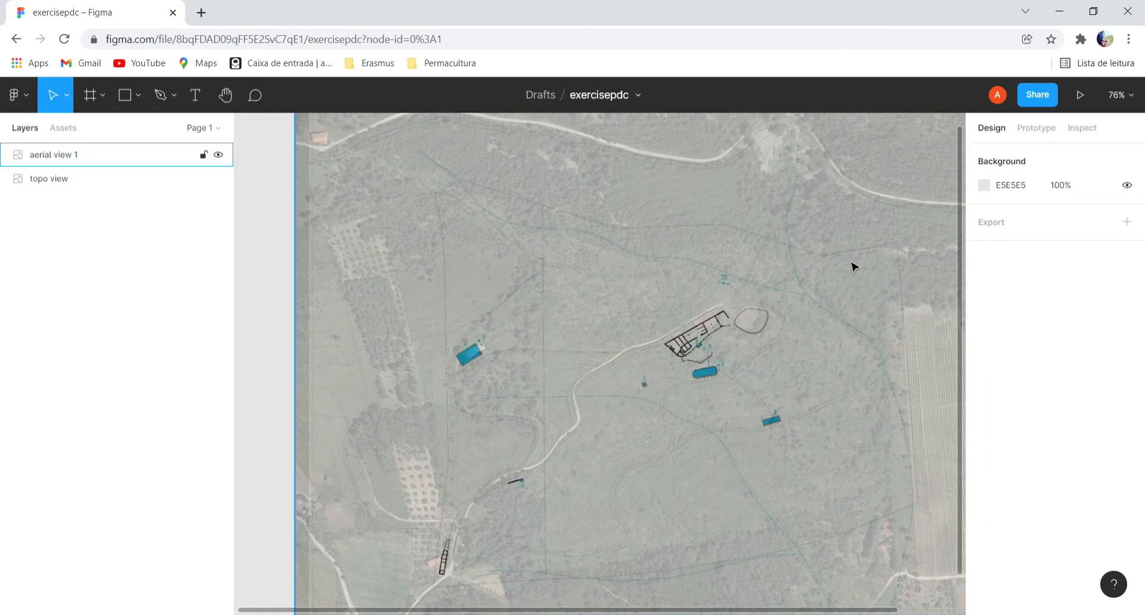
scroll(854, 265, down, 2)
scroll(855, 266, down, 1)
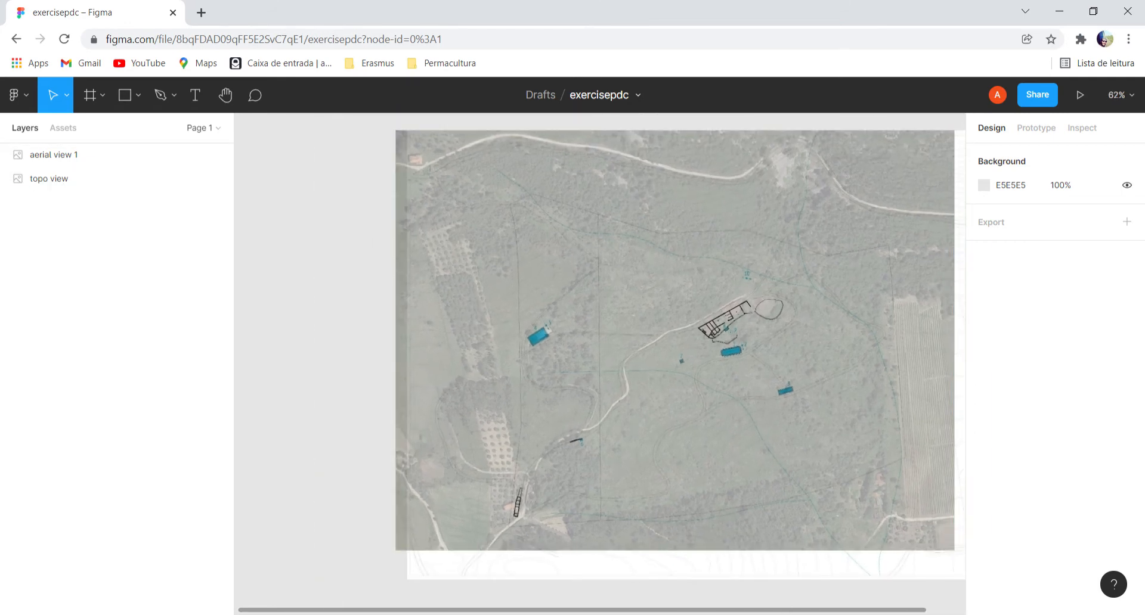
drag(781, 611, 843, 610)
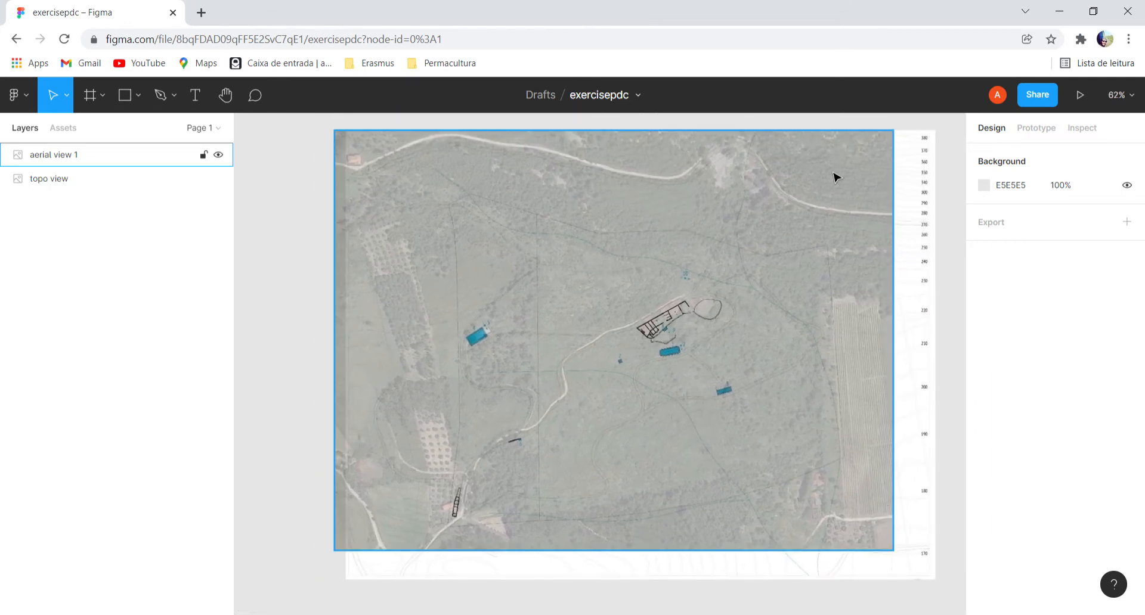
click(819, 221)
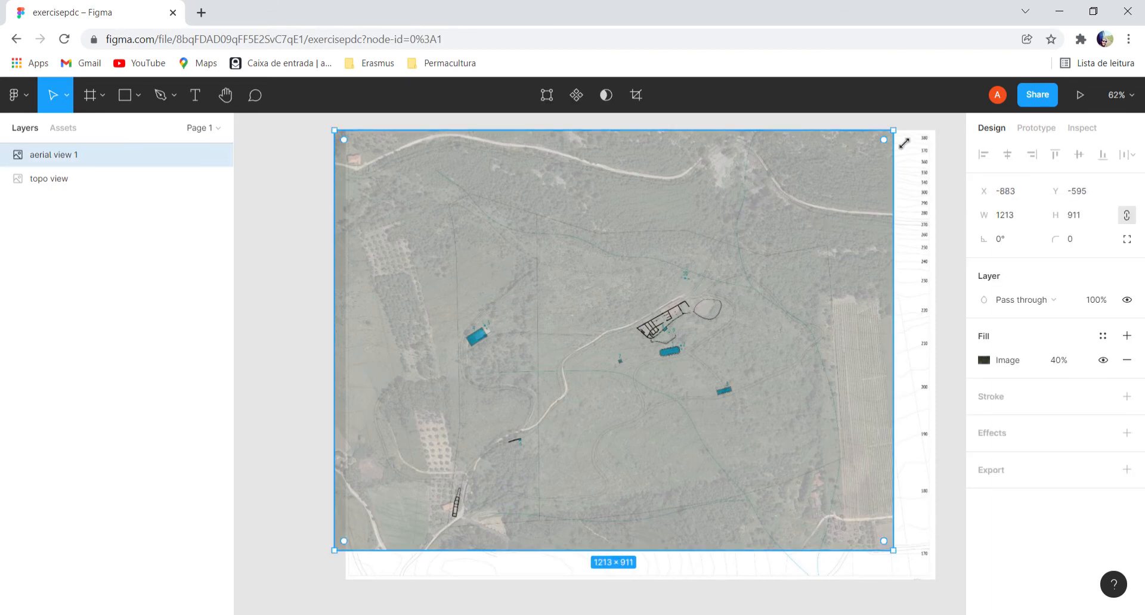
drag(797, 455, 795, 463)
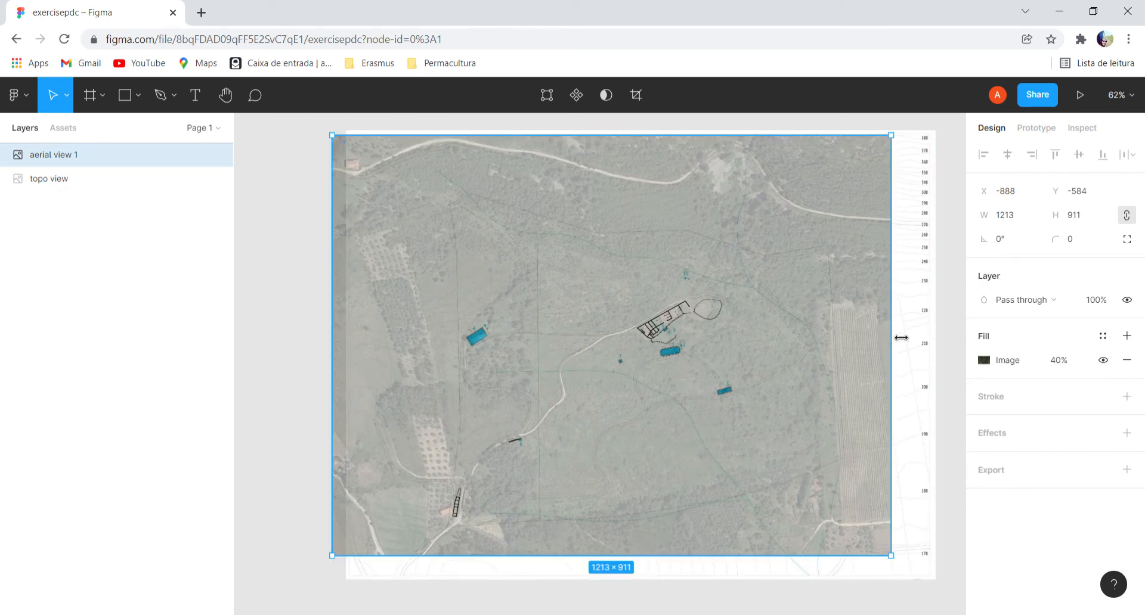
drag(891, 337, 915, 335)
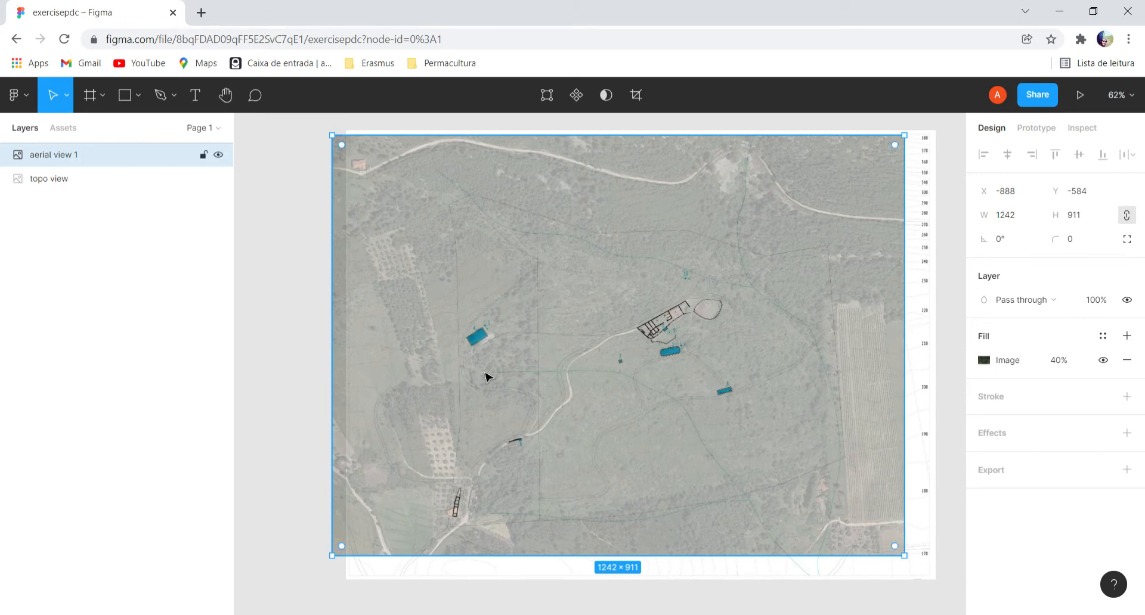
drag(562, 454, 555, 454)
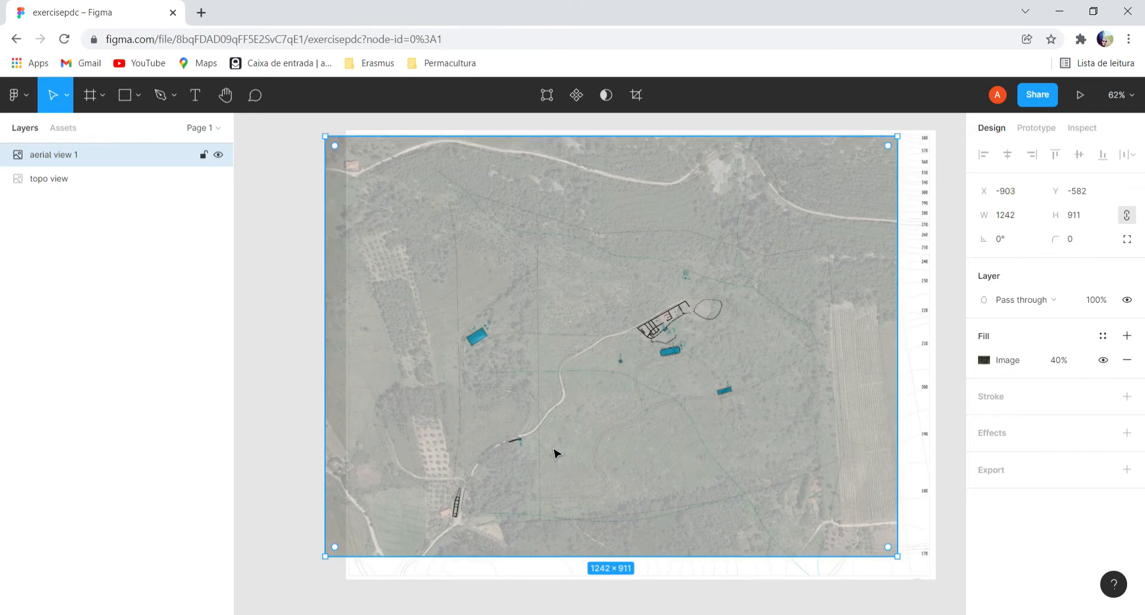
Check the road alignment up close, hiding the aerial view layer and showing it again to compare it with the topographic map.
scroll(510, 514, up, 2)
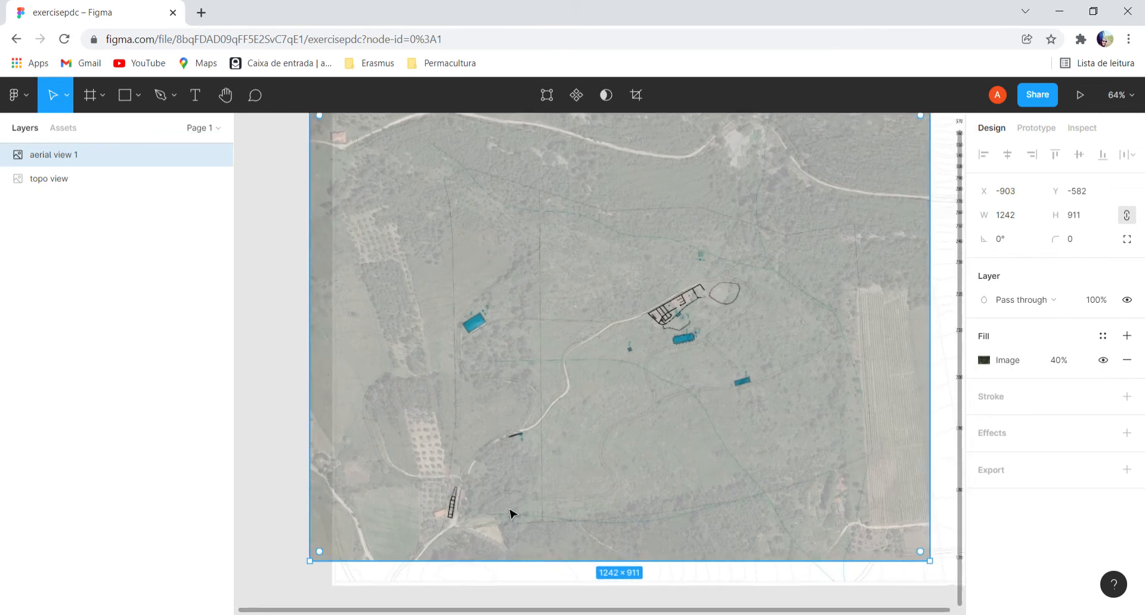
scroll(510, 514, up, 2)
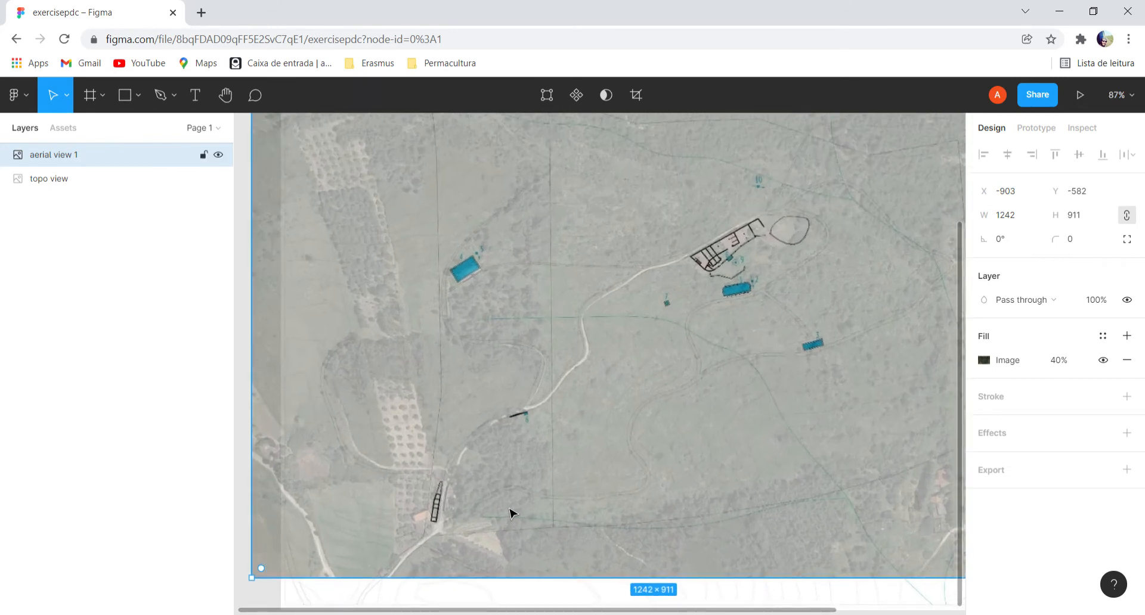
scroll(509, 514, down, 3)
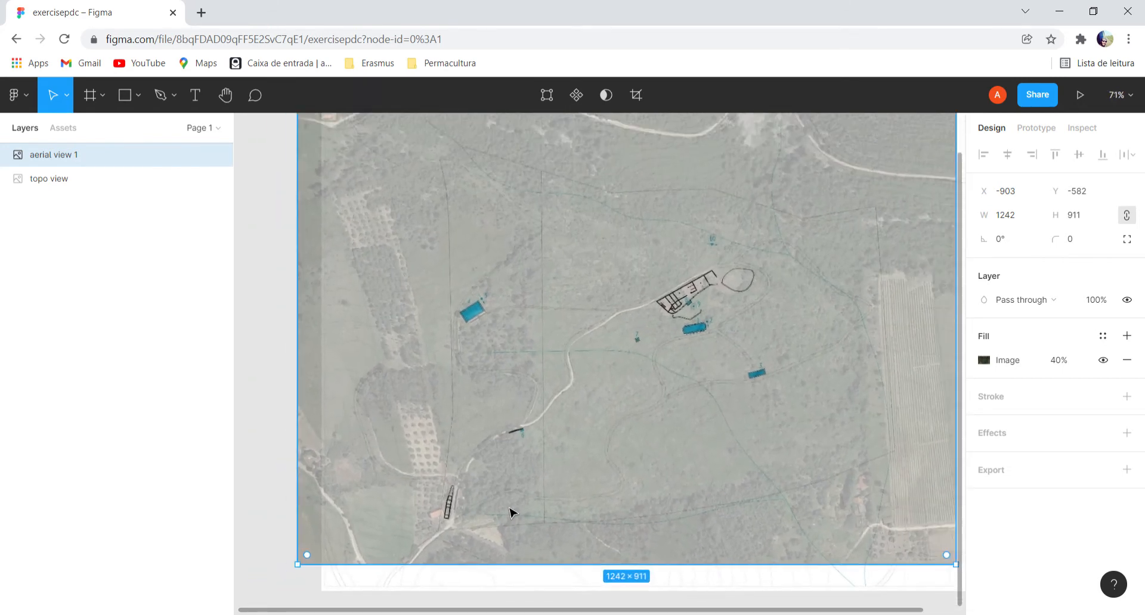
scroll(510, 514, down, 1)
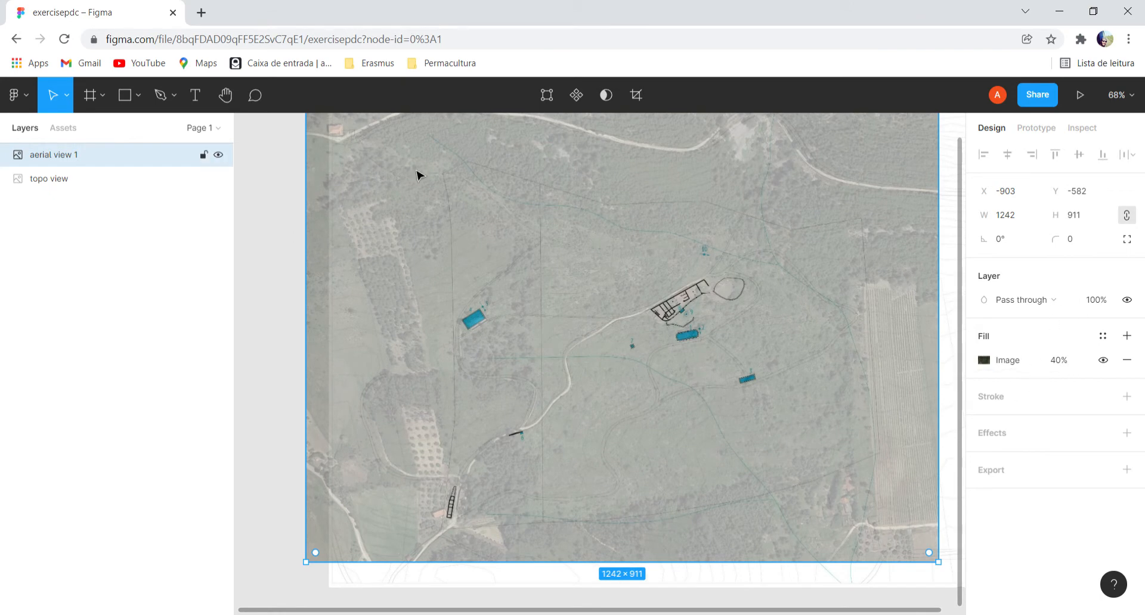
click(218, 155)
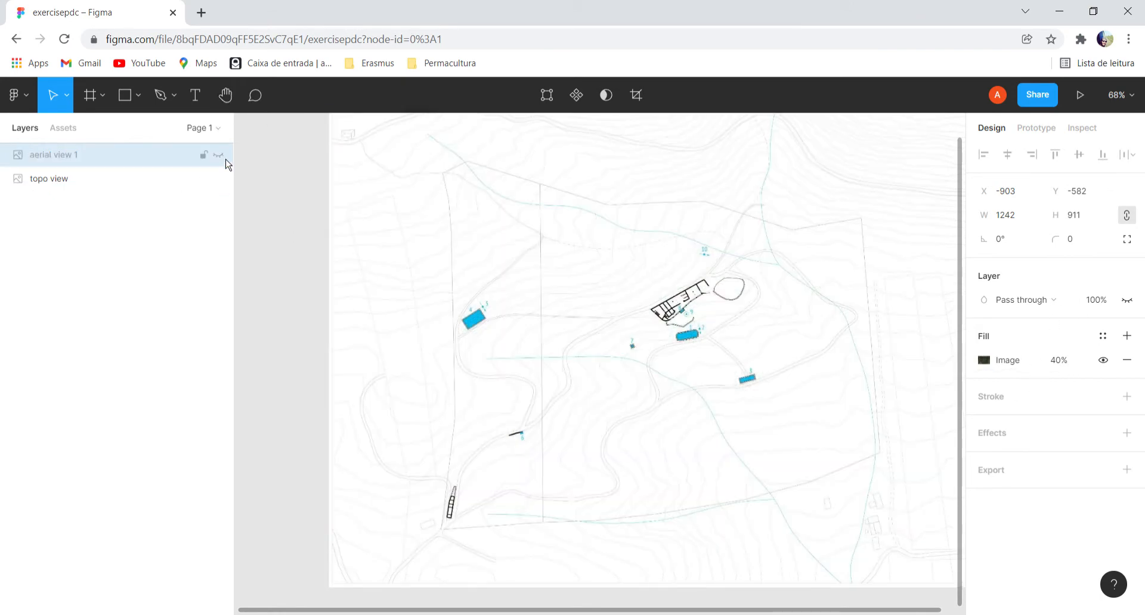
click(218, 155)
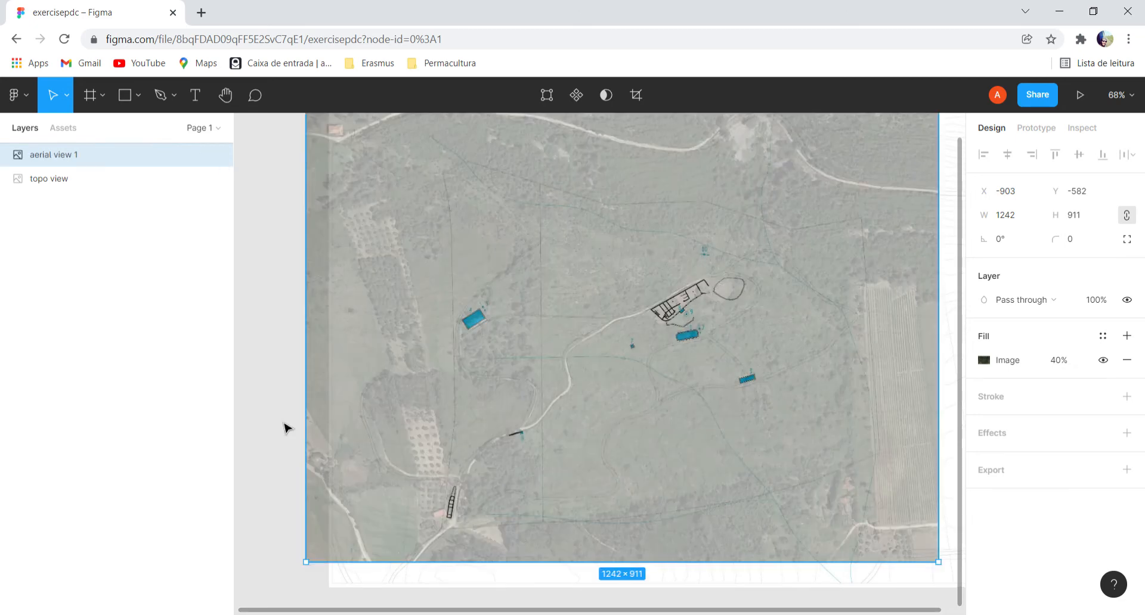
Examine how the aerial view's paths, buildings and field edges line up with the topographic map, from the lower road junction to the whole overlay.
scroll(462, 541, up, 8)
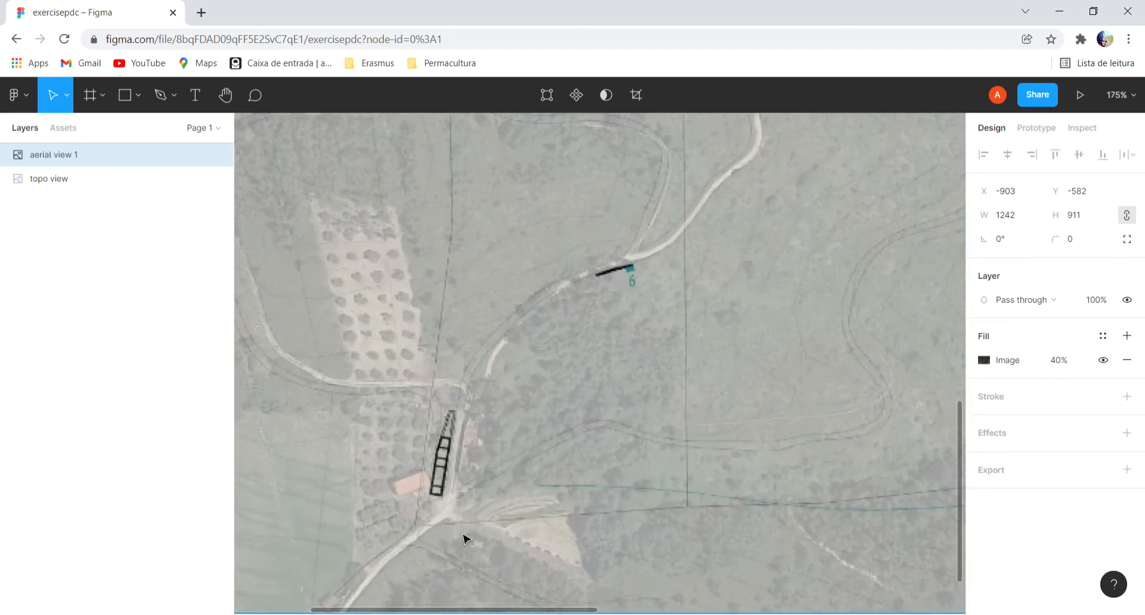
scroll(463, 539, up, 2)
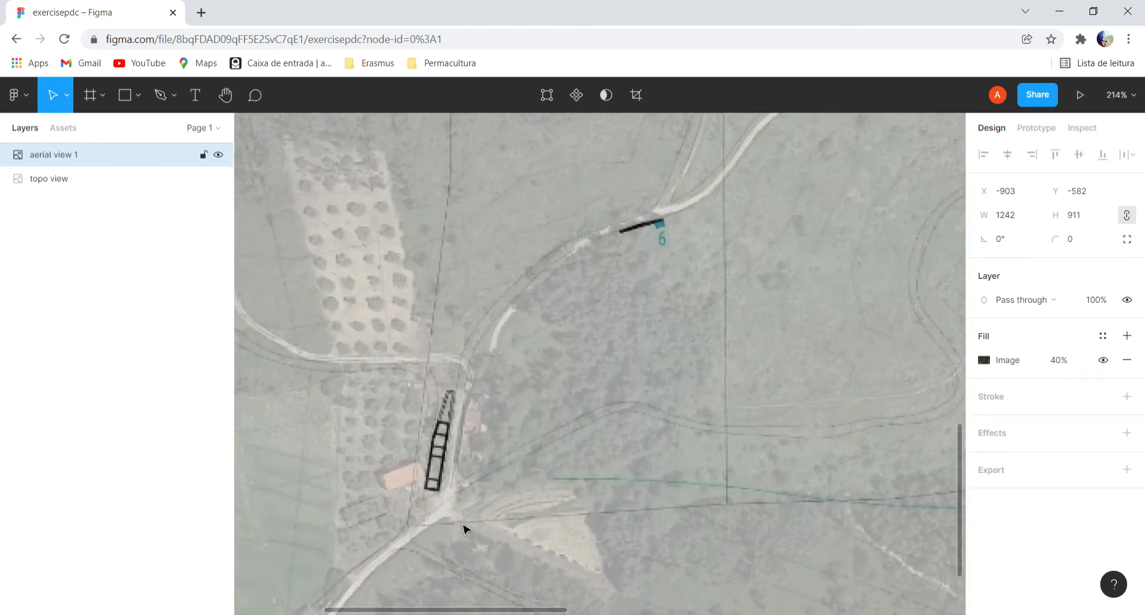
scroll(464, 529, down, 5)
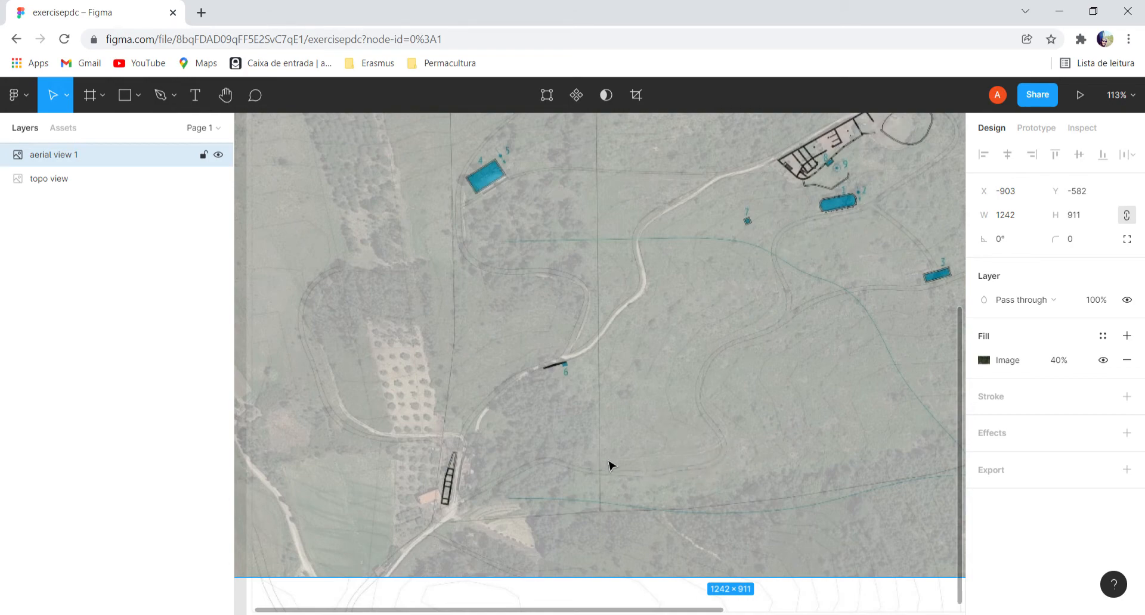
ctrl+scroll(732, 271, down, 2)
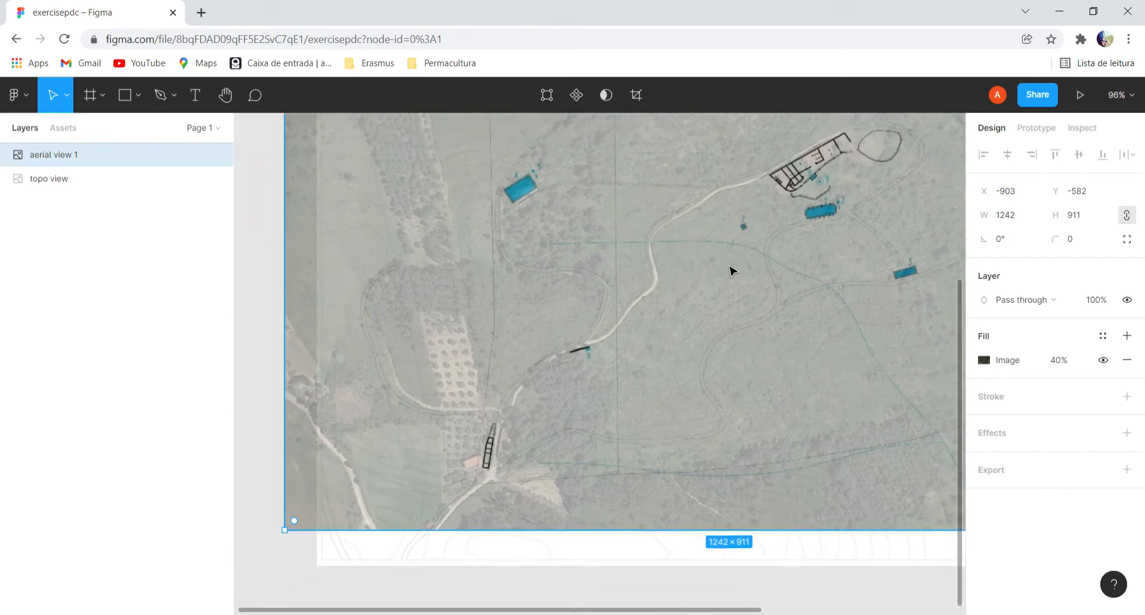
scroll(961, 358, up, 3)
mouse_move(959, 286)
mouse_down()
mouse_move(961, 162)
mouse_move(972, 304)
mouse_up()
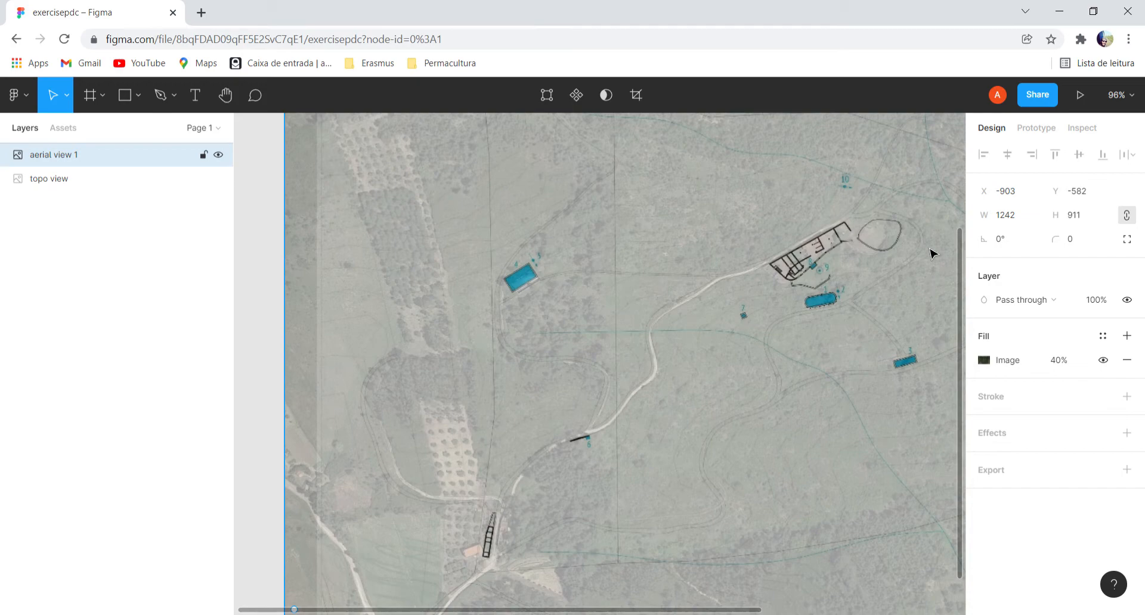
scroll(799, 262, down, 5)
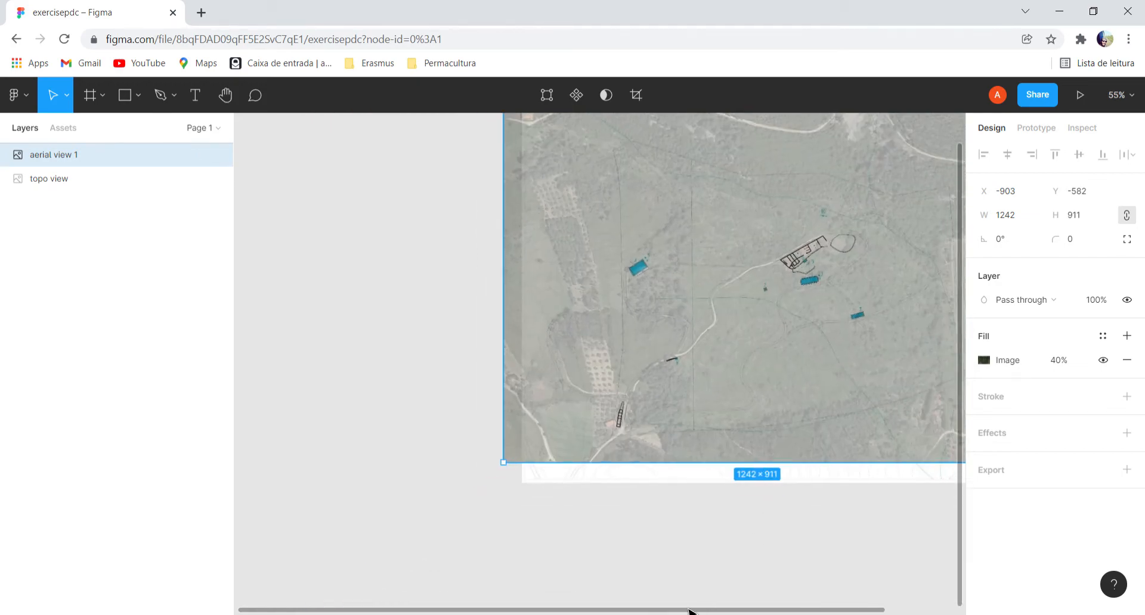
drag(688, 614, 787, 613)
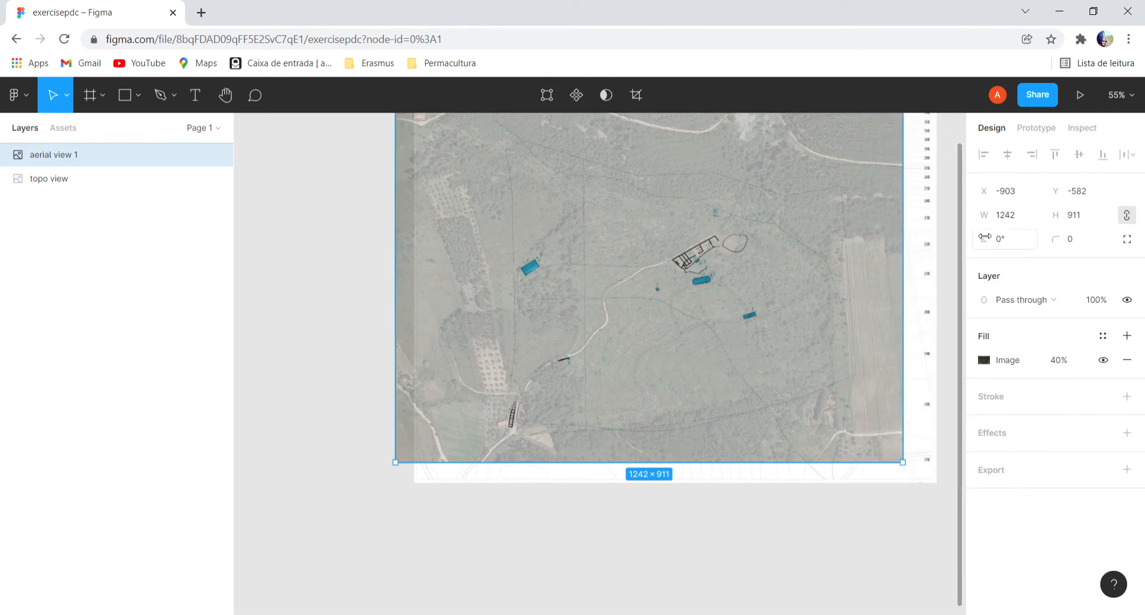
drag(966, 264, 964, 202)
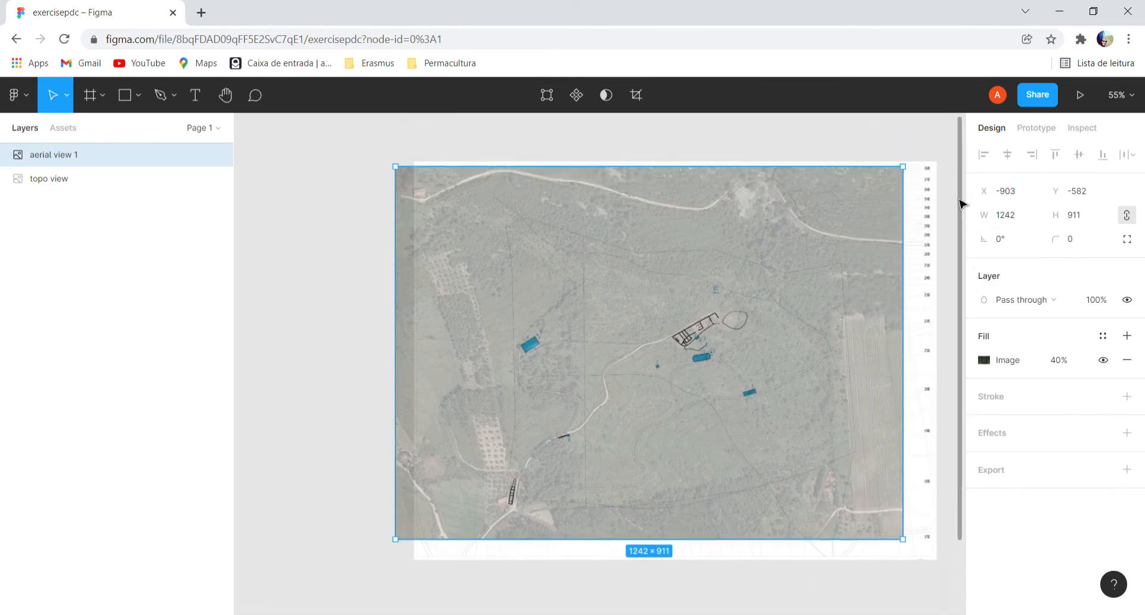
scroll(750, 348, up, 2)
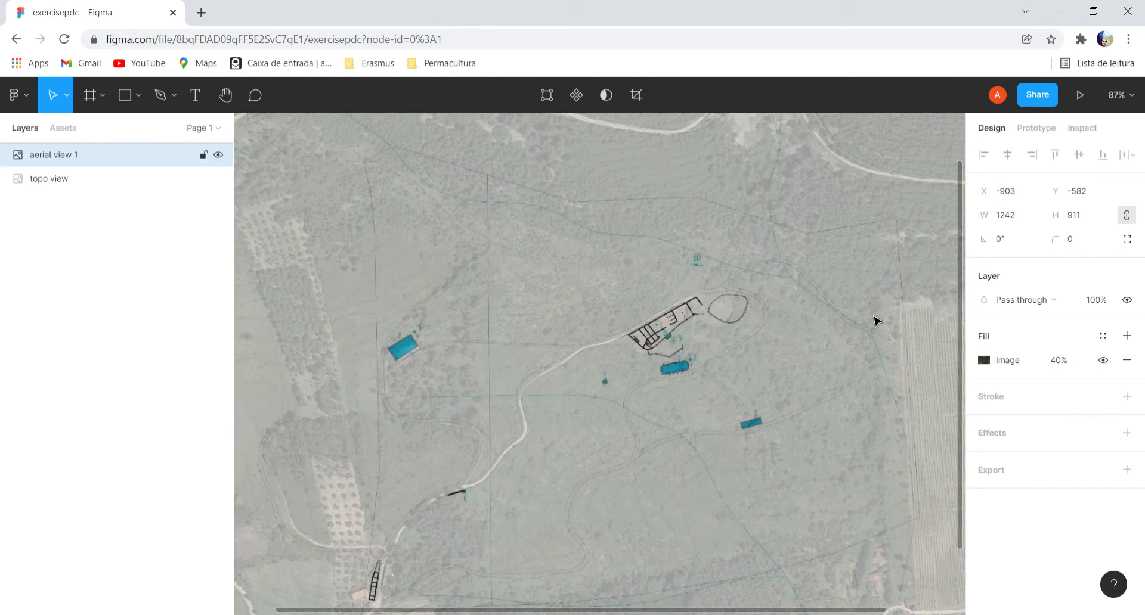
scroll(928, 288, down, 4)
scroll(928, 288, down, 1)
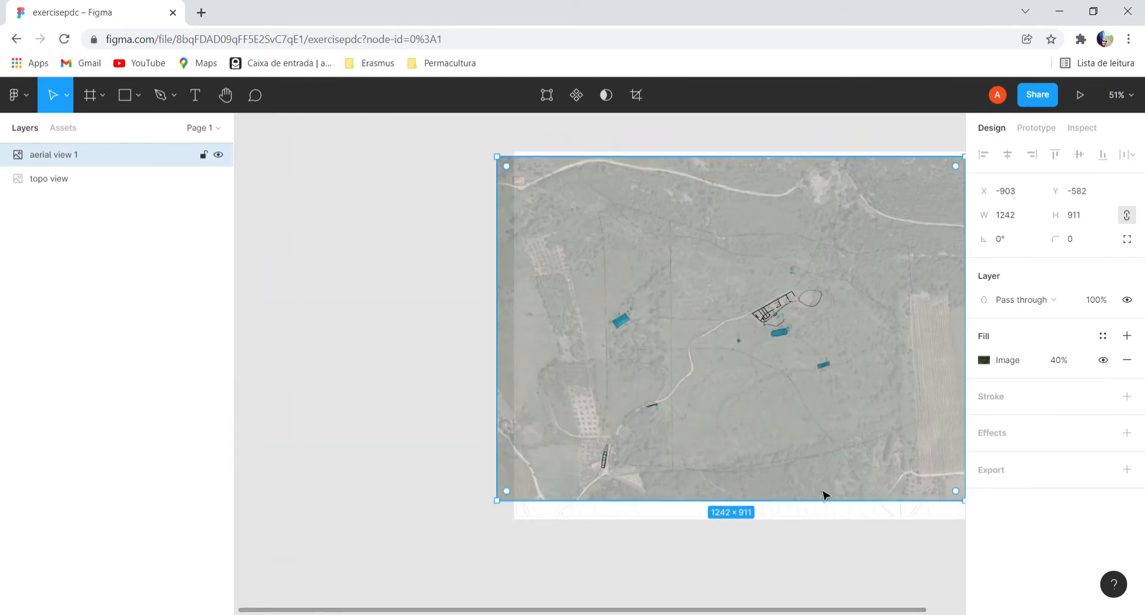
drag(763, 611, 842, 612)
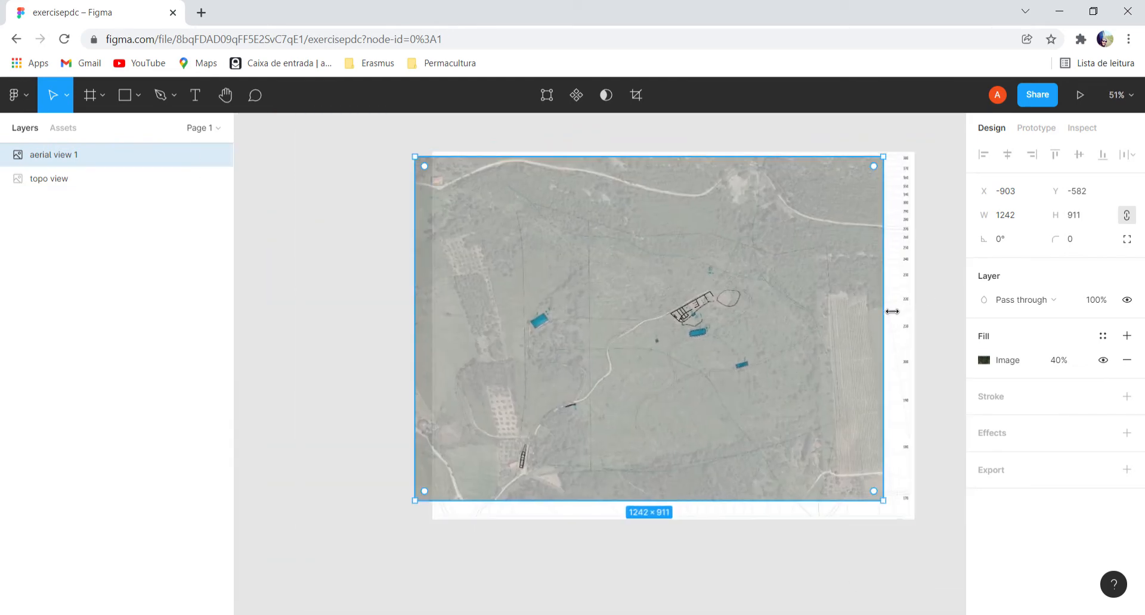
Widen the aerial view image to about 1279 × 911, shift it to about X -913, Y -584, and deselect it.
drag(892, 311, 901, 302)
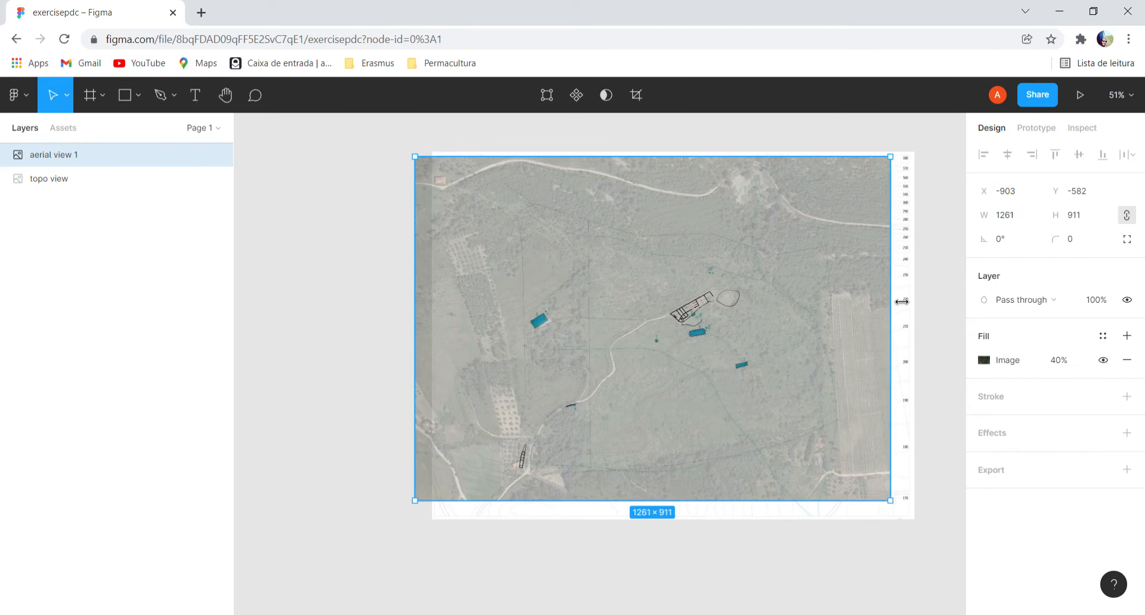
drag(727, 294, 728, 296)
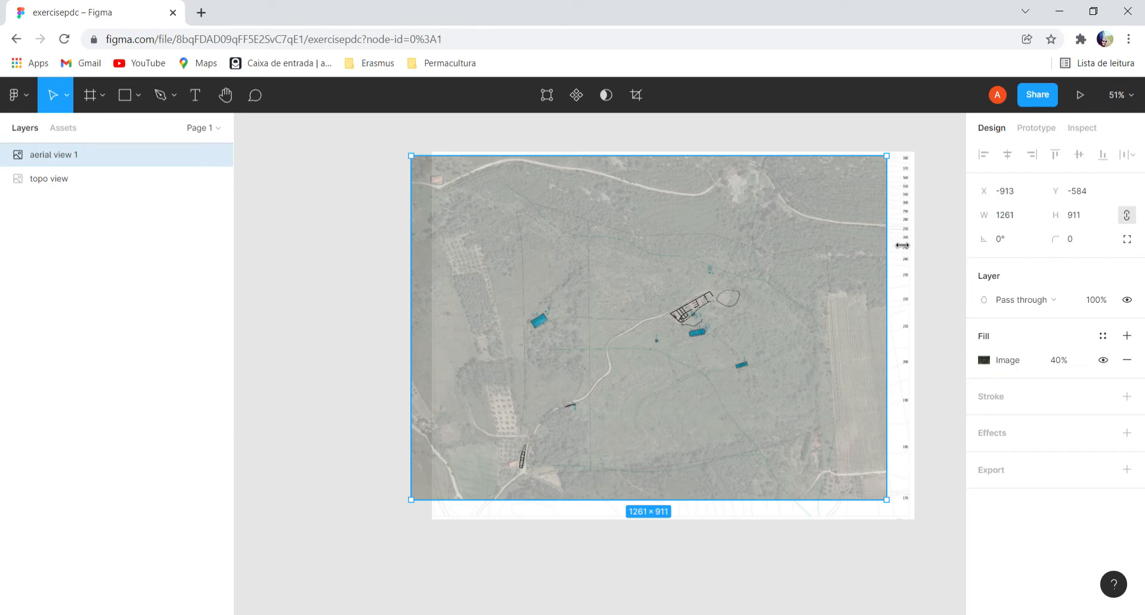
drag(901, 245, 904, 245)
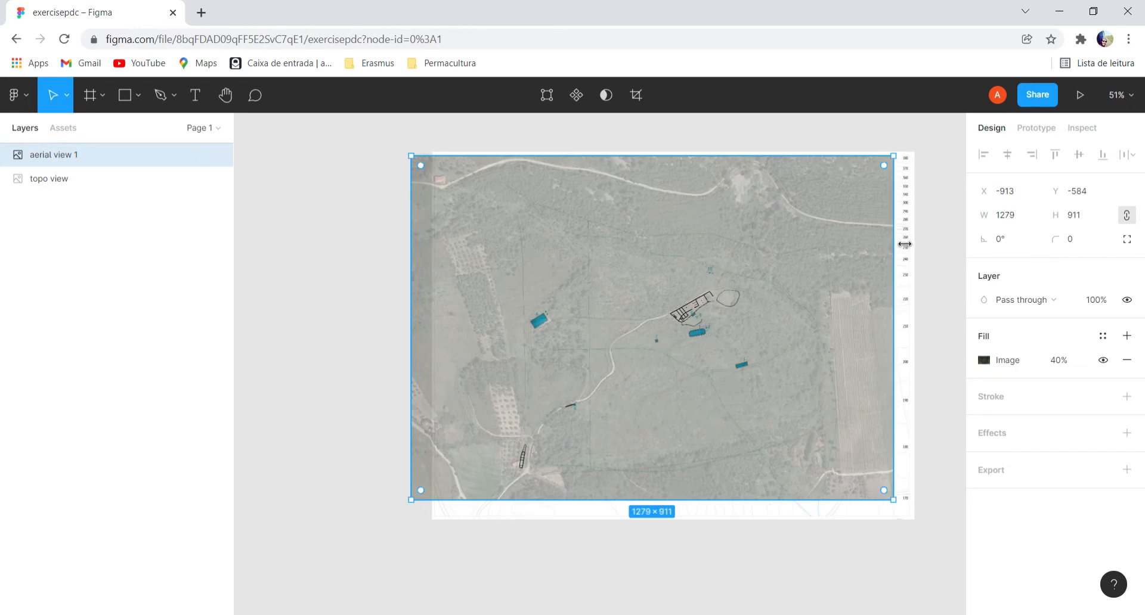
click(300, 245)
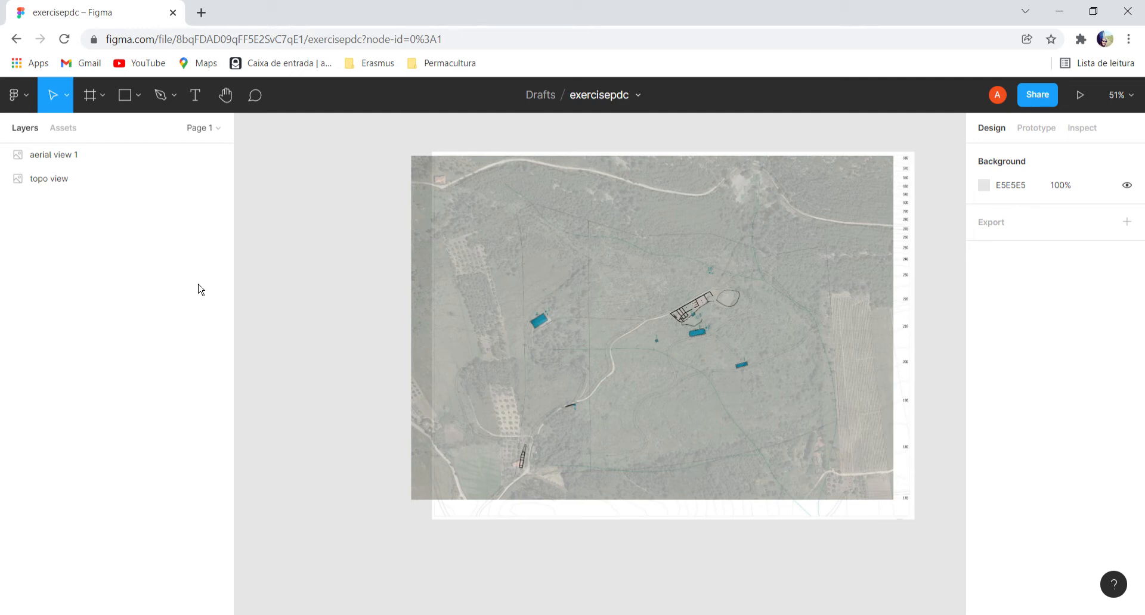
Set the aerial view image's fill opacity to 100% and deselect it.
click(109, 157)
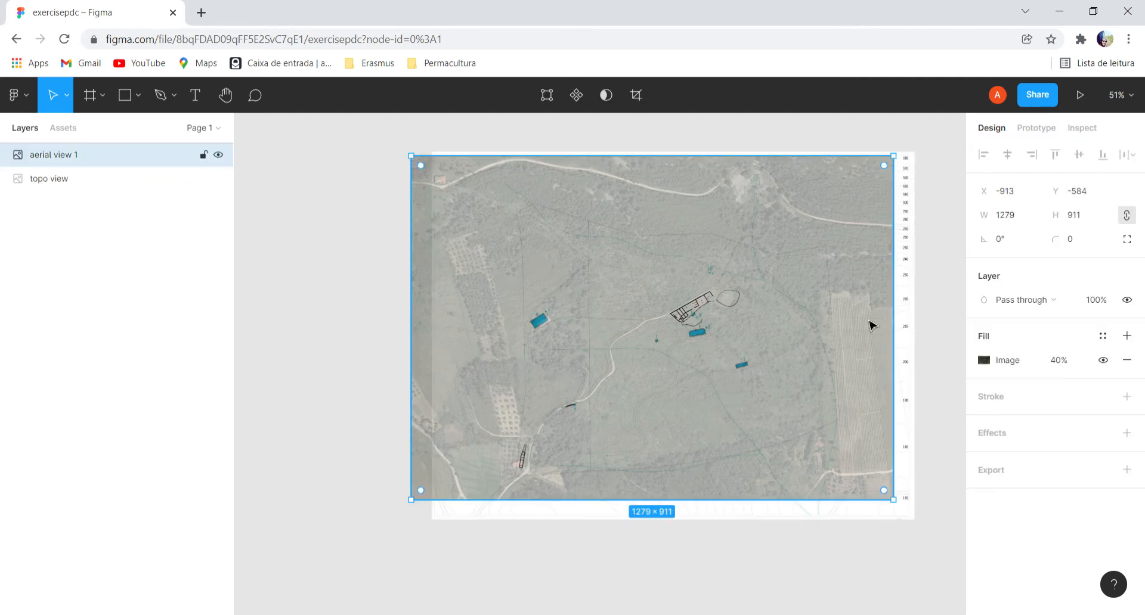
click(1064, 365)
text(100)
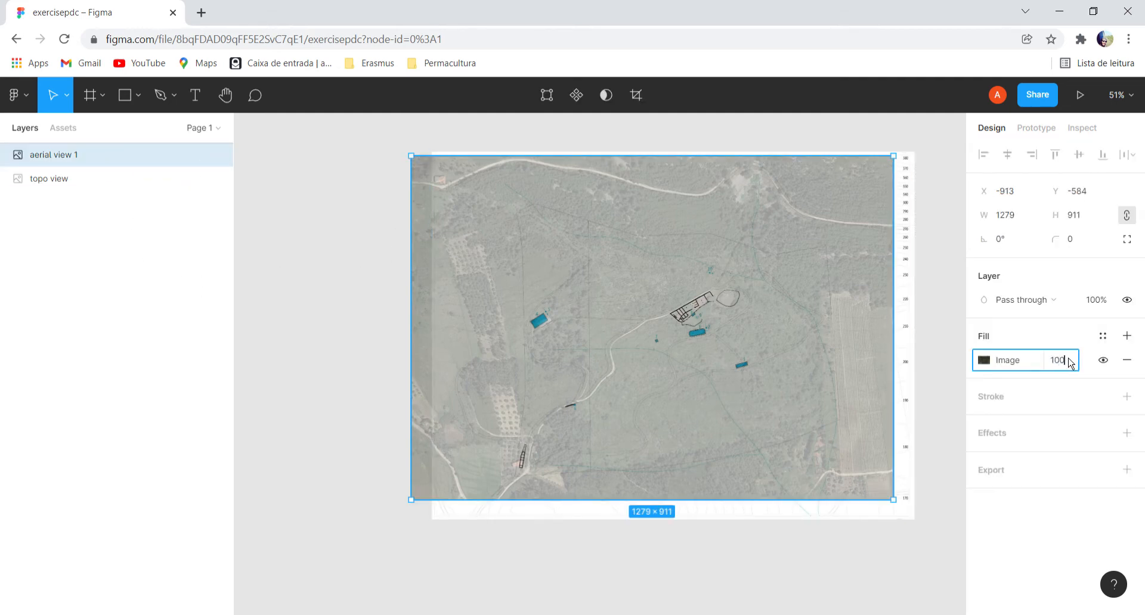
key(Return)
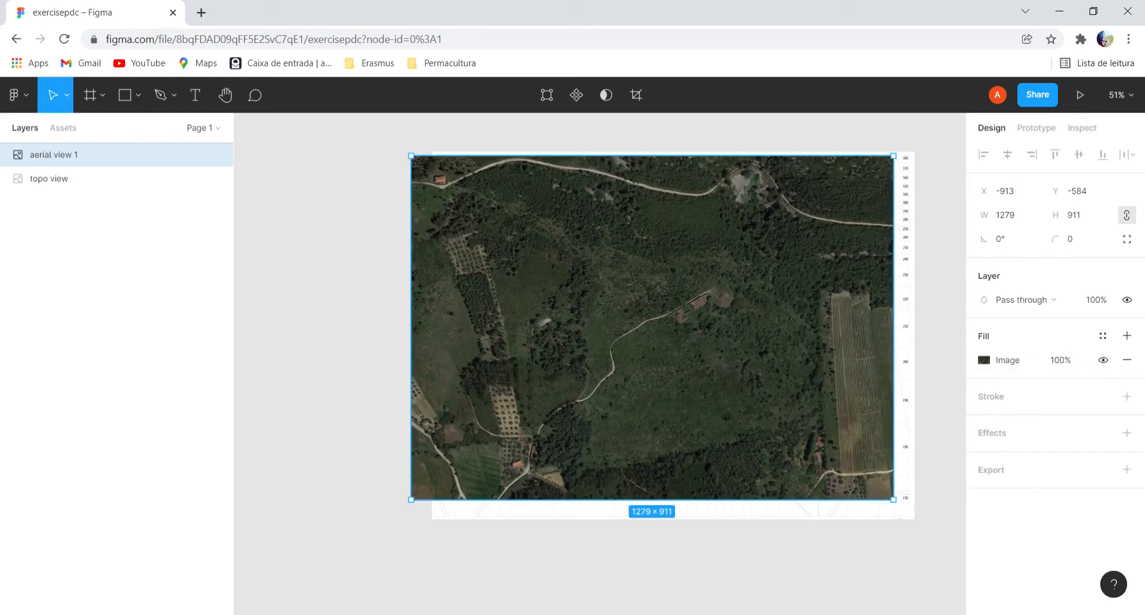
click(332, 201)
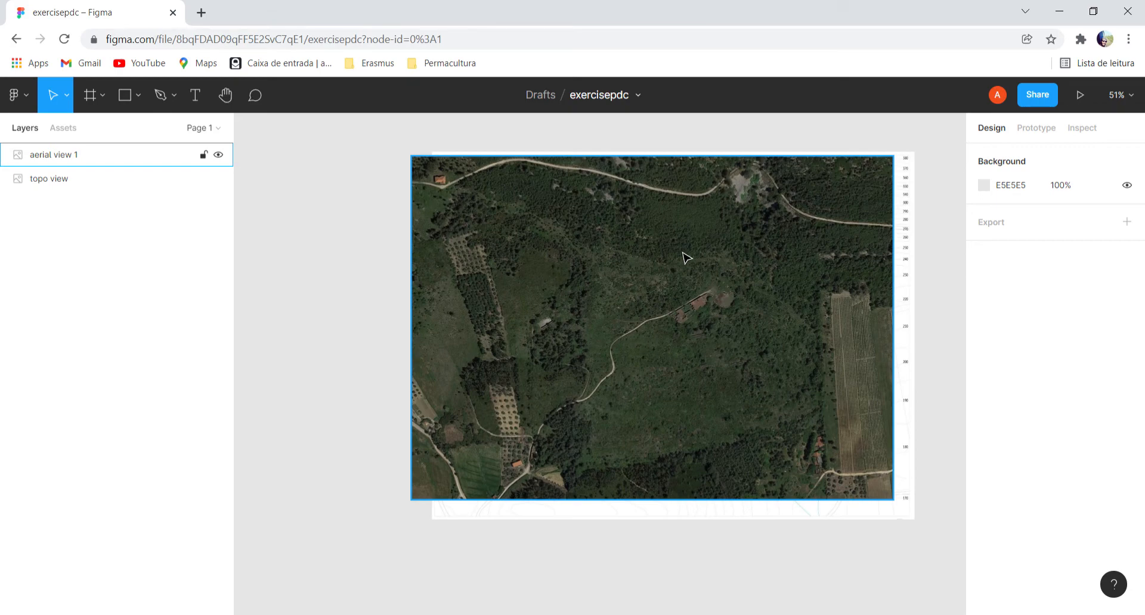
Lock the aerial view 1 and topo view layers and try to move the images on the canvas.
click(205, 155)
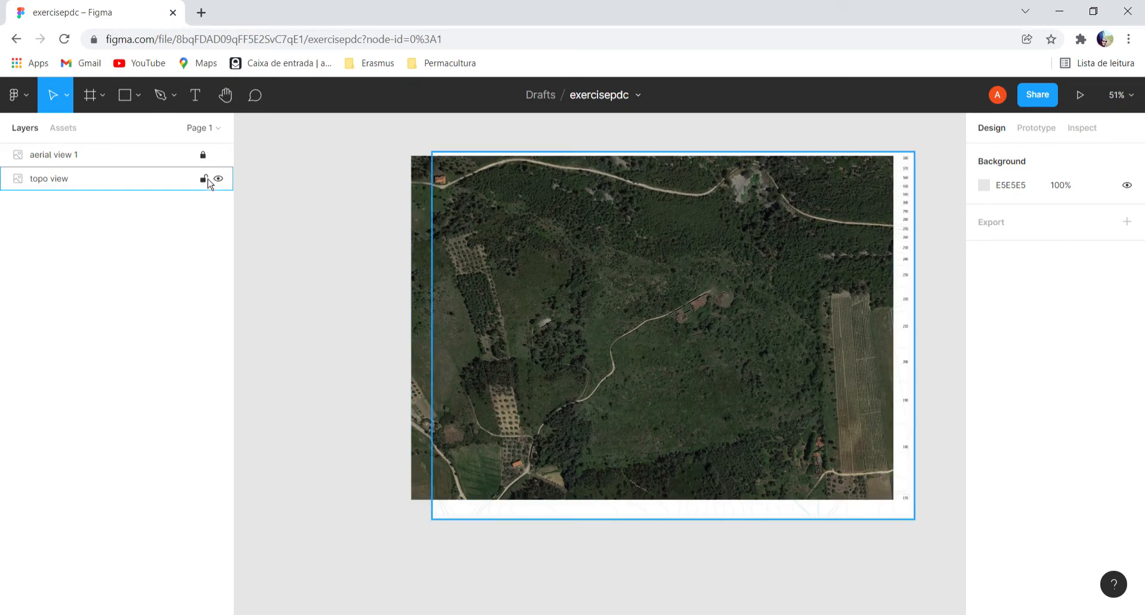
click(204, 179)
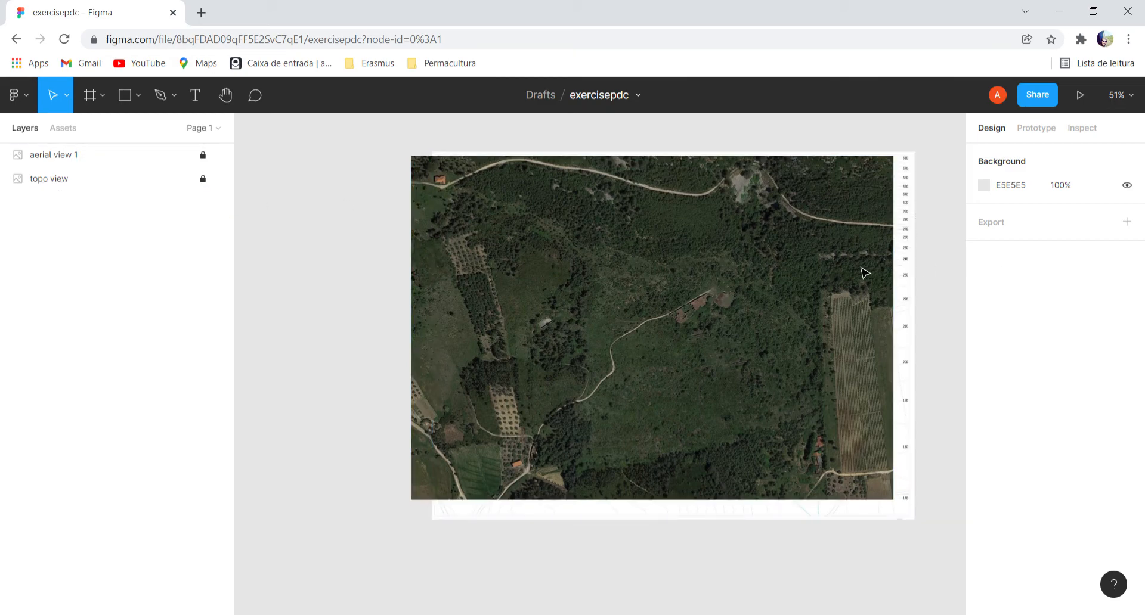
drag(578, 263, 626, 336)
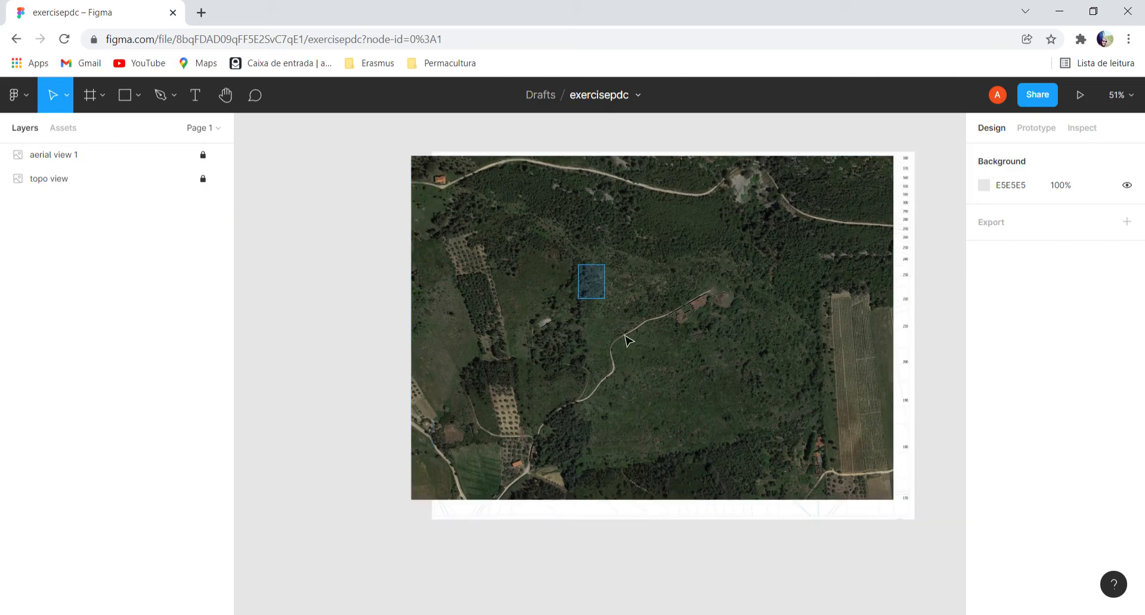
drag(641, 276, 716, 409)
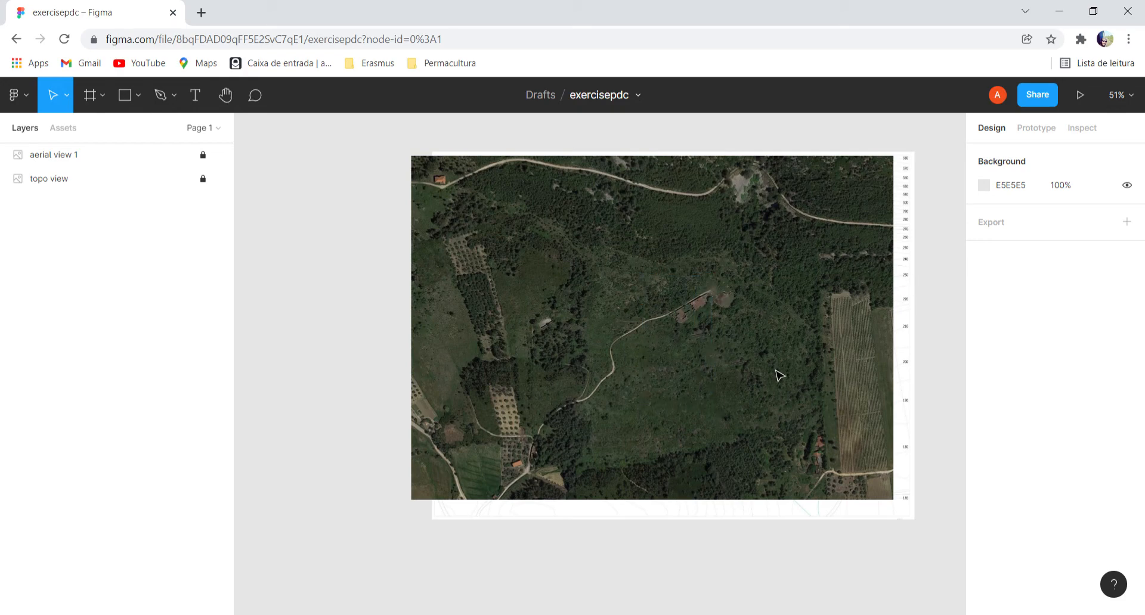
drag(795, 382, 818, 398)
drag(599, 315, 679, 352)
drag(871, 475, 889, 507)
With the aerial view hidden, trace the property's upper boundary on the topographic map with the Pen tool, from northwest to northeast corner.
click(165, 96)
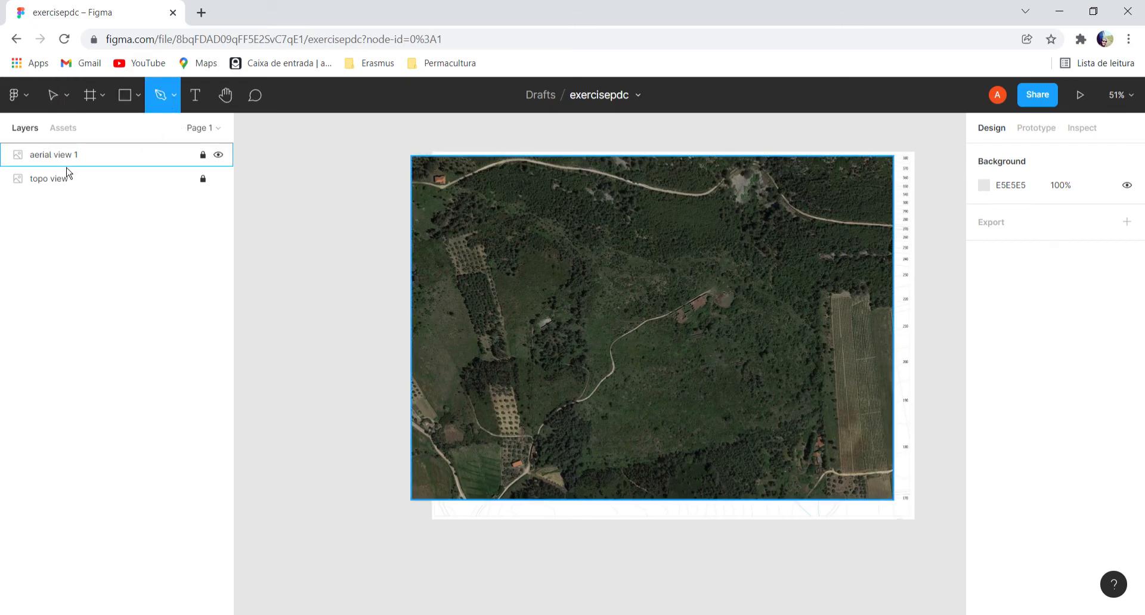
click(218, 156)
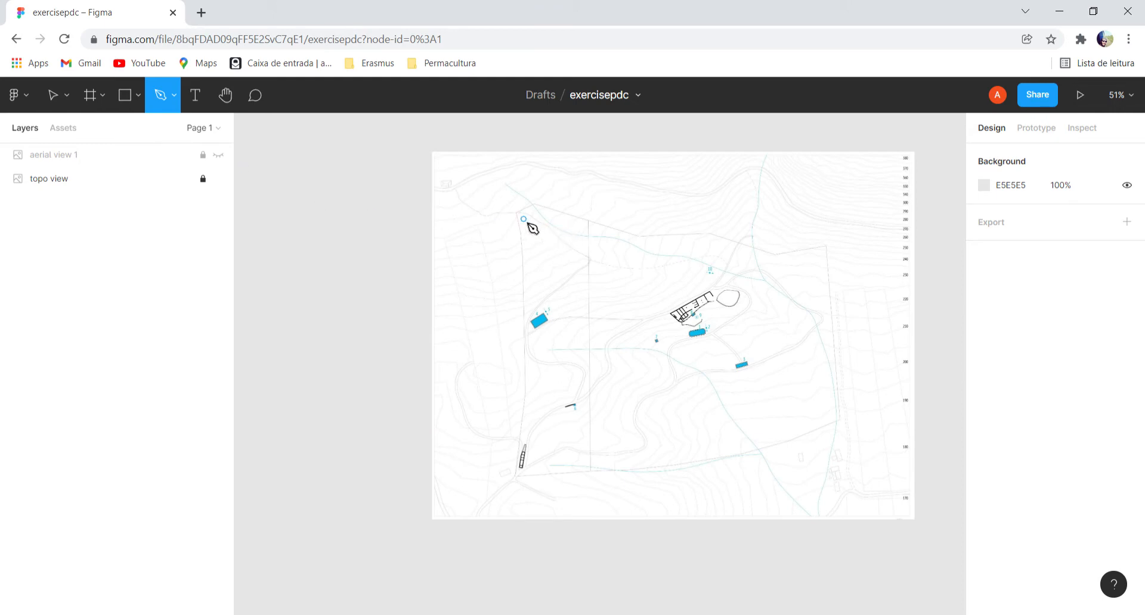
scroll(530, 227, up, 3)
click(514, 209)
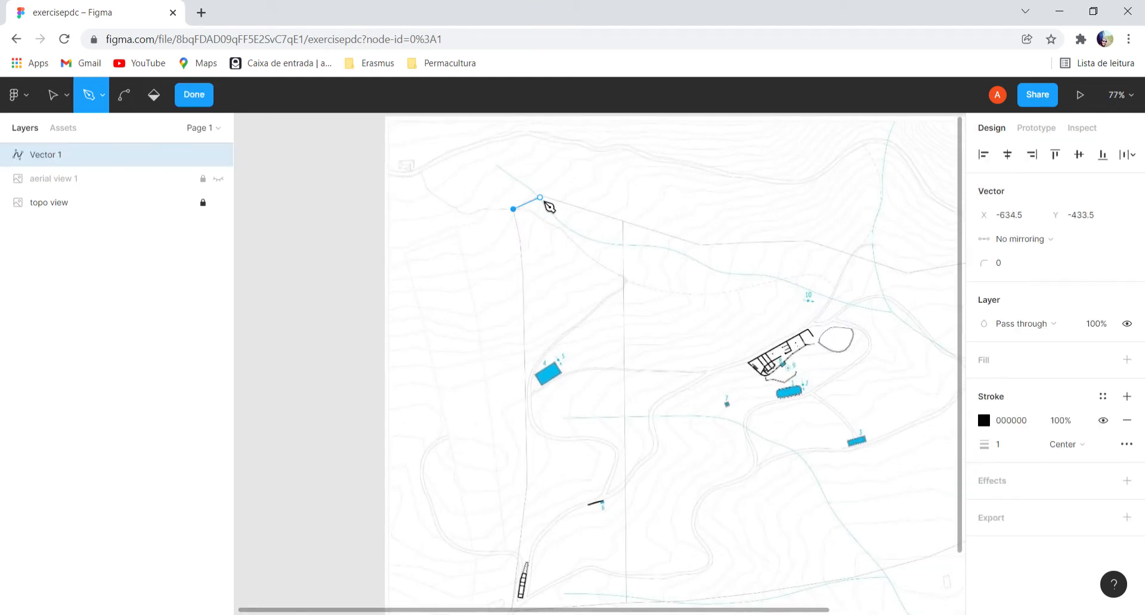
click(540, 198)
click(697, 243)
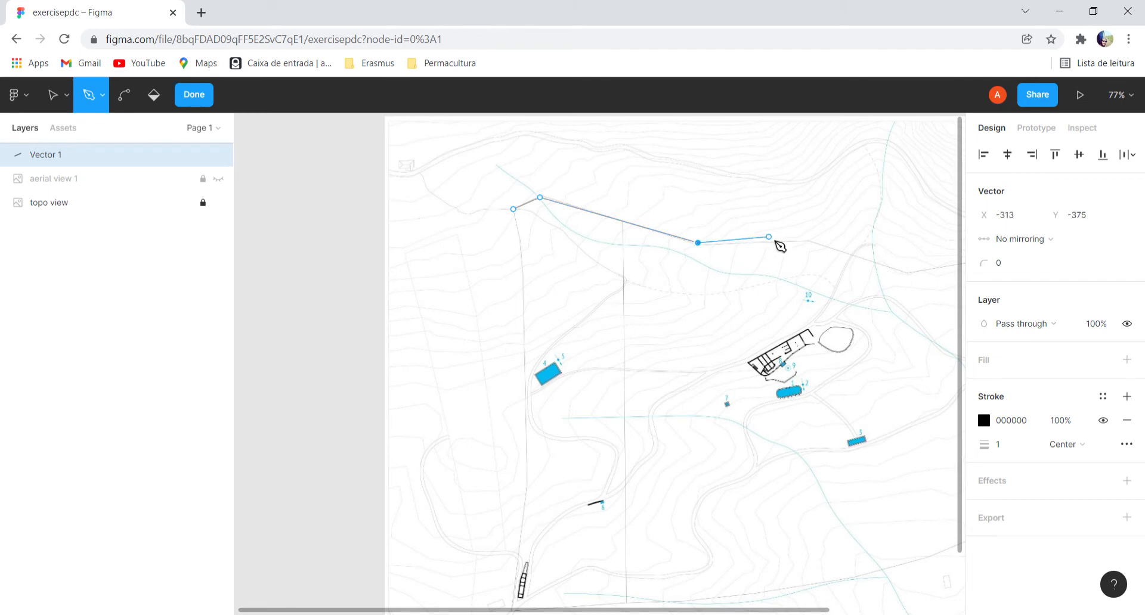
click(809, 242)
click(907, 272)
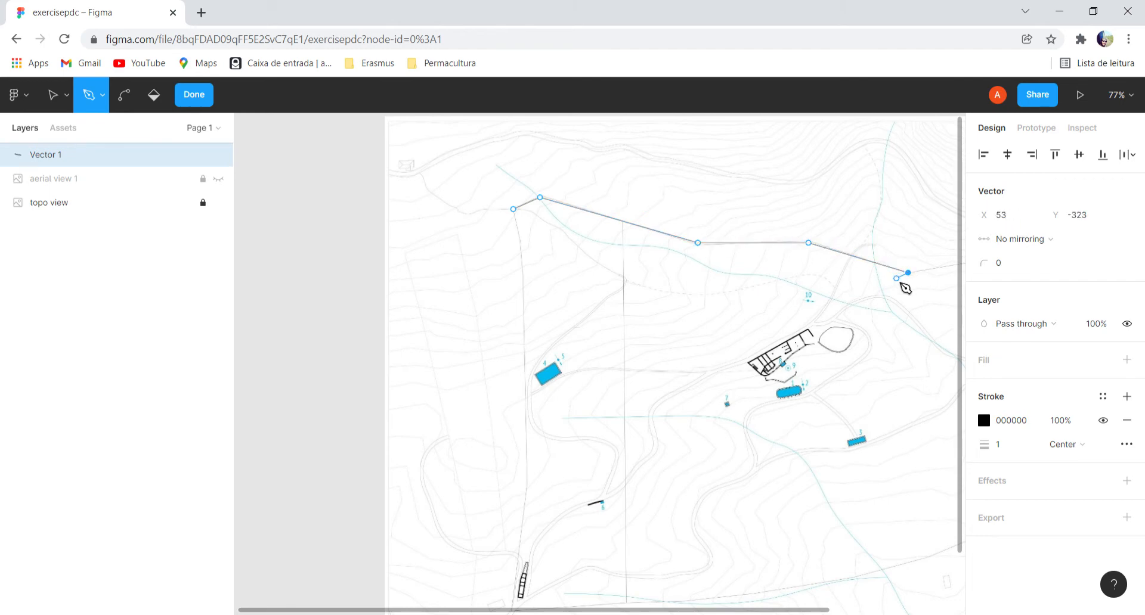
scroll(897, 279, down, 3)
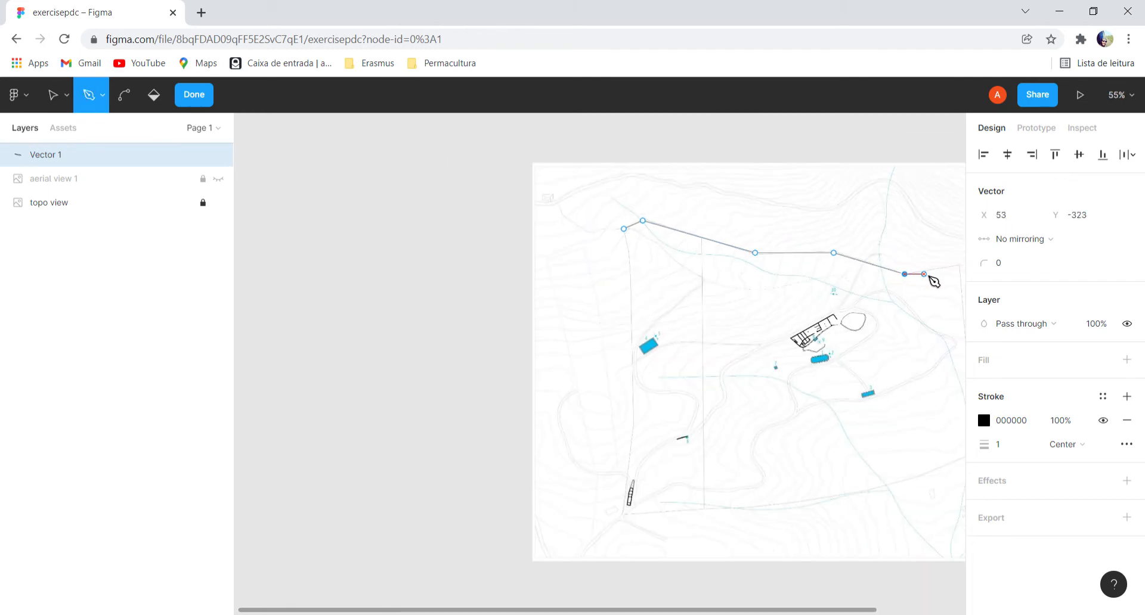
click(960, 267)
Continue the boundary path down the property's east side and along its lower edge to the southwest corner.
drag(763, 613, 843, 611)
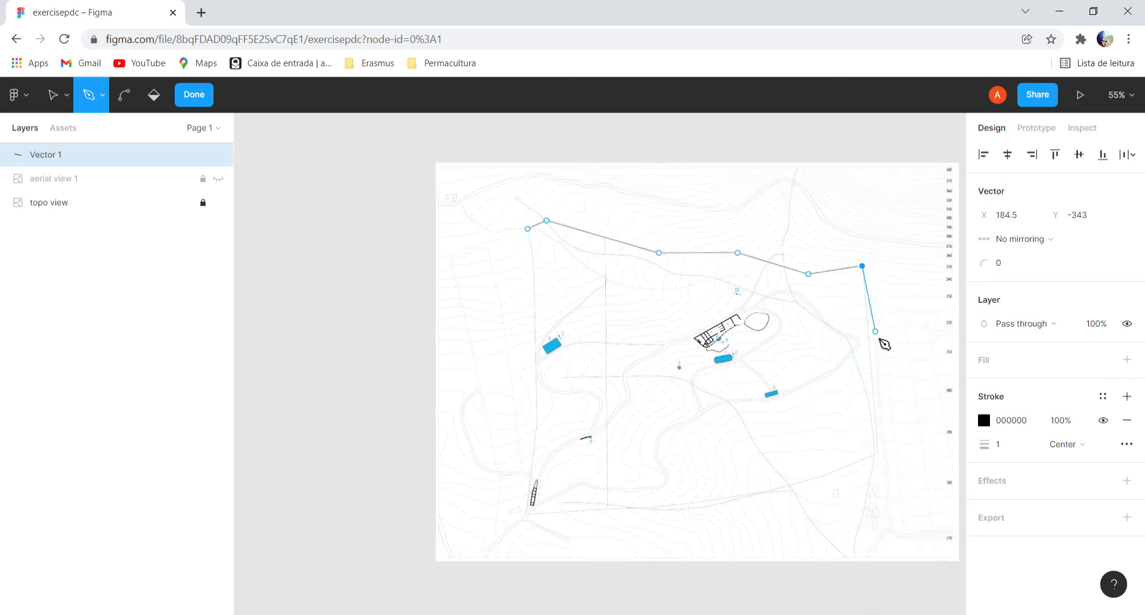
click(876, 454)
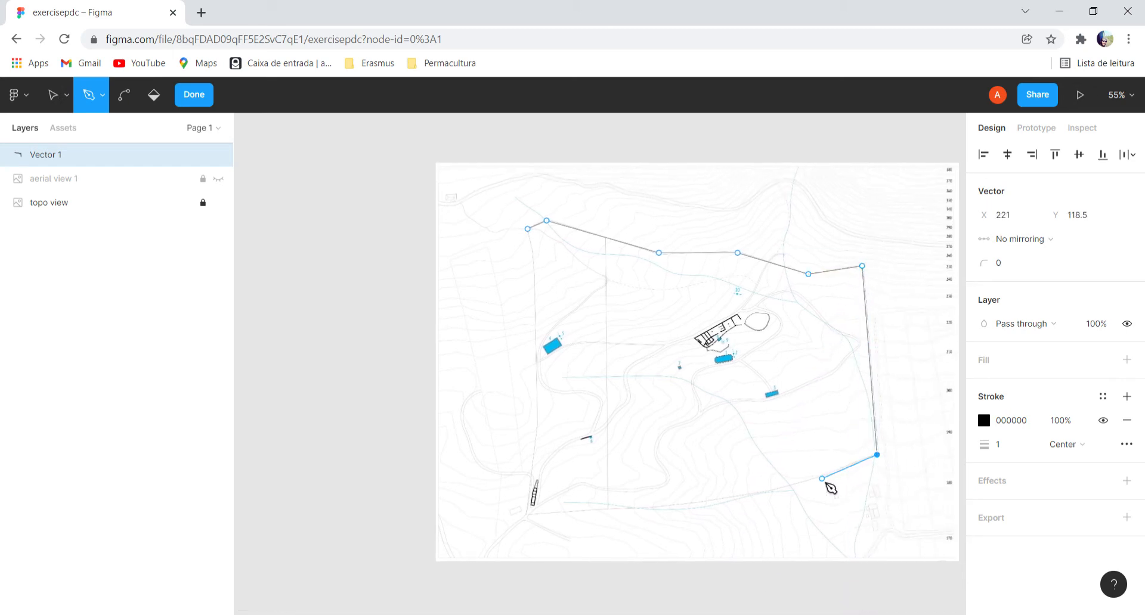
click(820, 477)
click(768, 492)
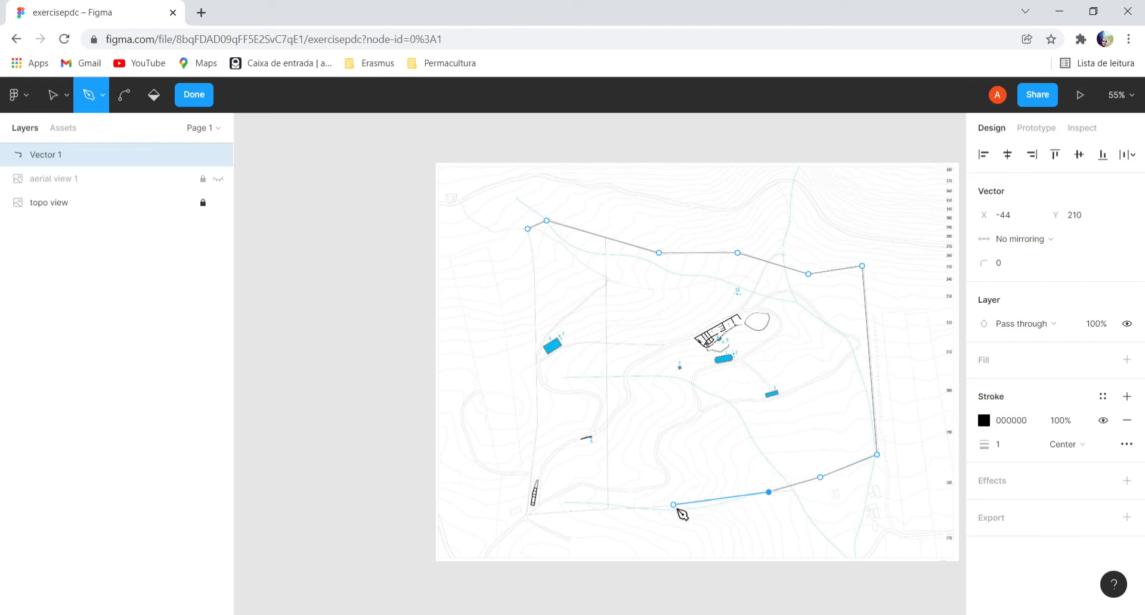
click(673, 505)
click(562, 512)
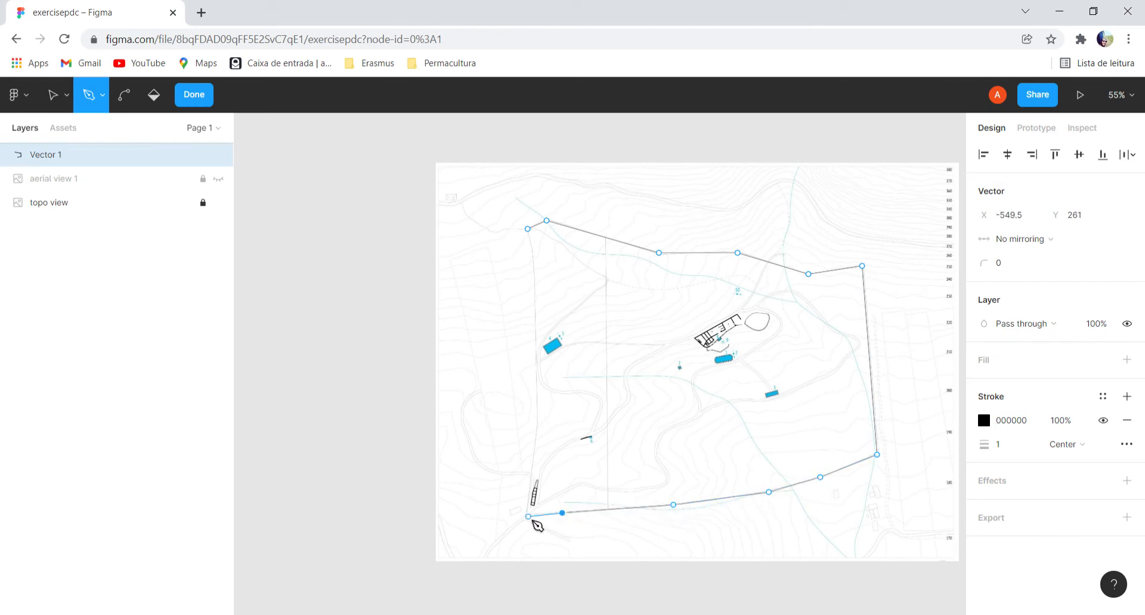
click(527, 514)
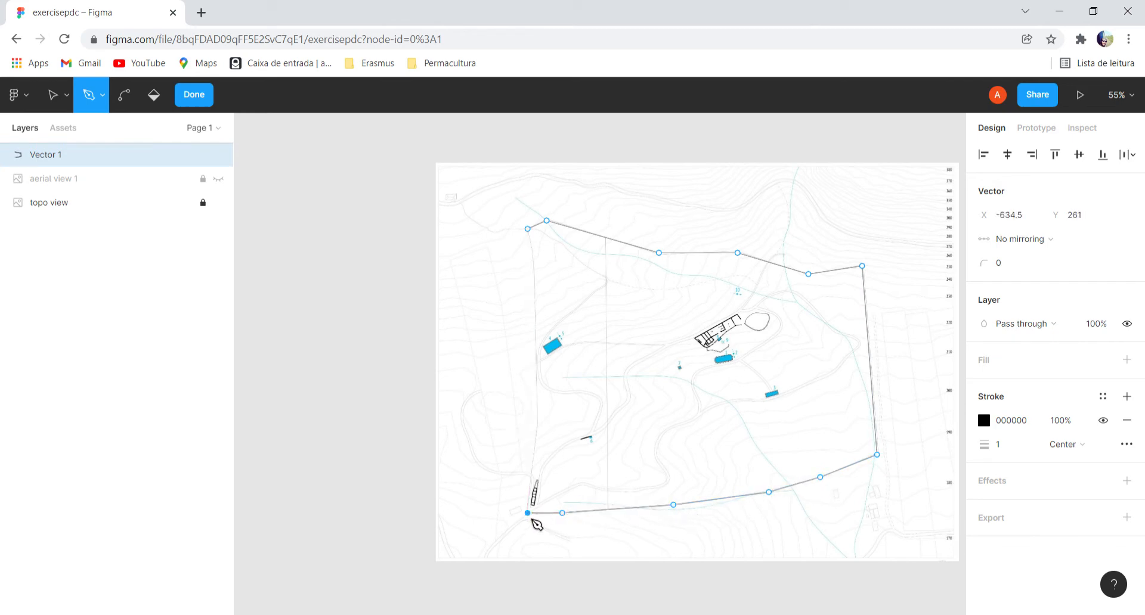
Trace the property's west boundary up to the starting point, close the outline and finish editing the path.
click(537, 427)
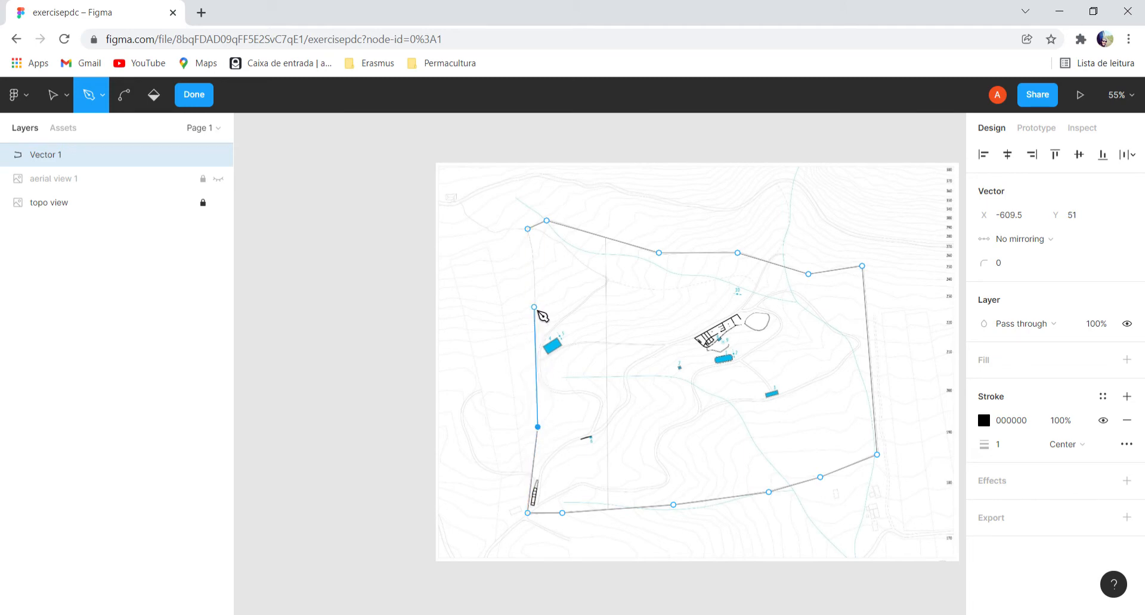
click(533, 307)
click(534, 253)
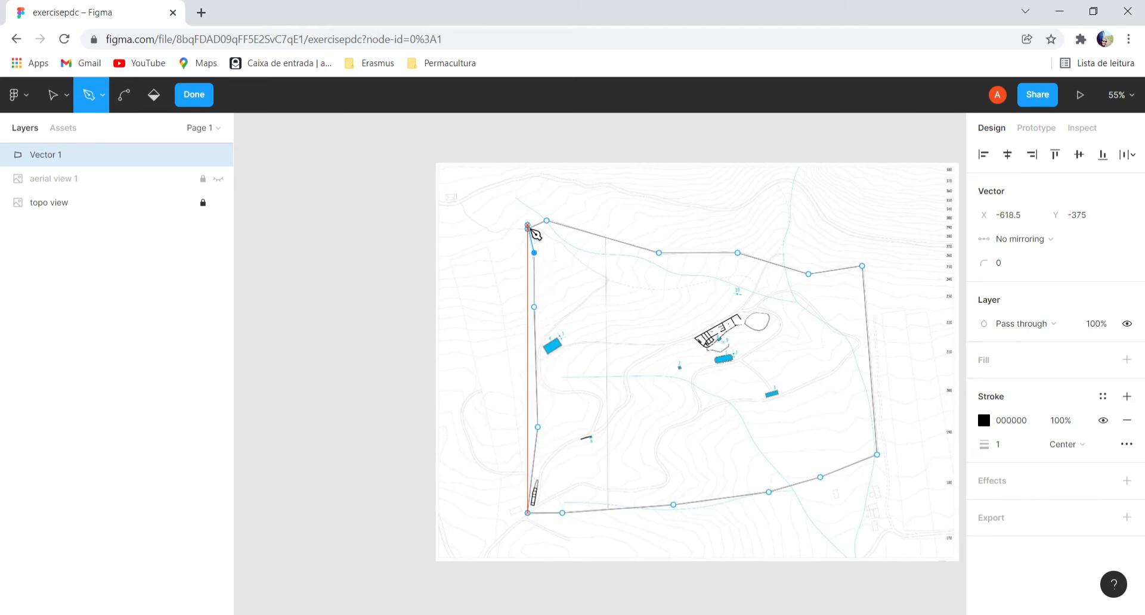
click(528, 227)
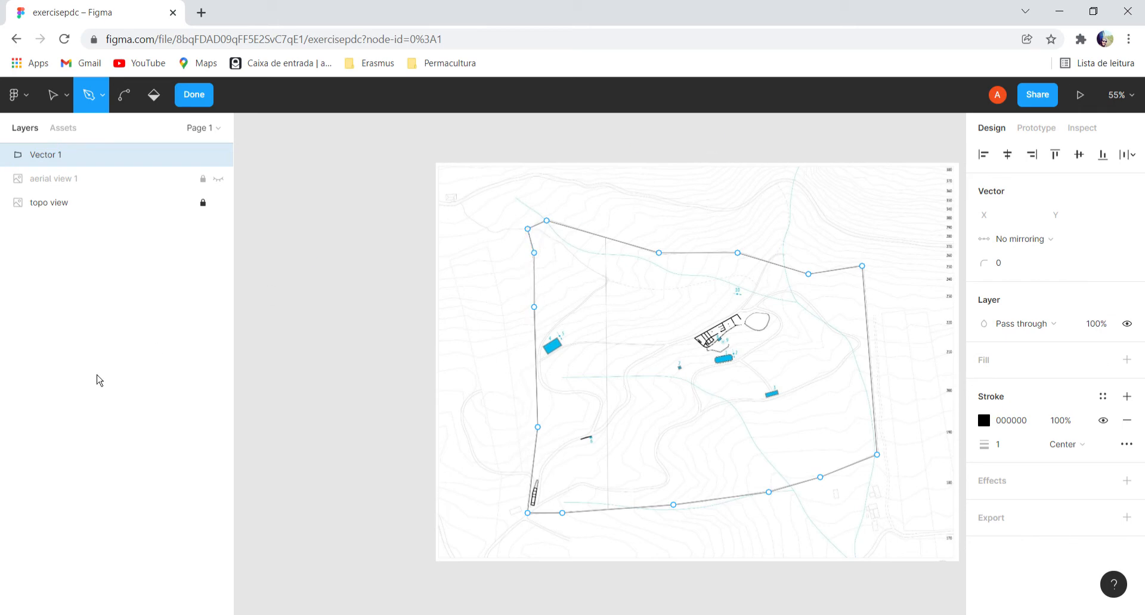
click(104, 320)
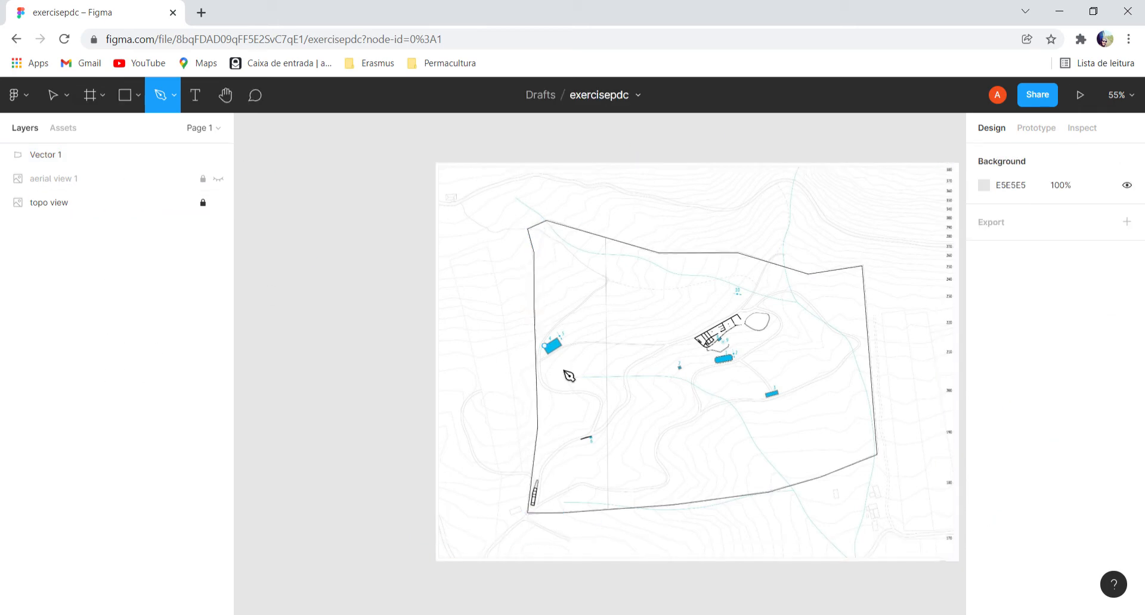
Rename the boundary vector layer as limits and deselect it.
click(50, 160)
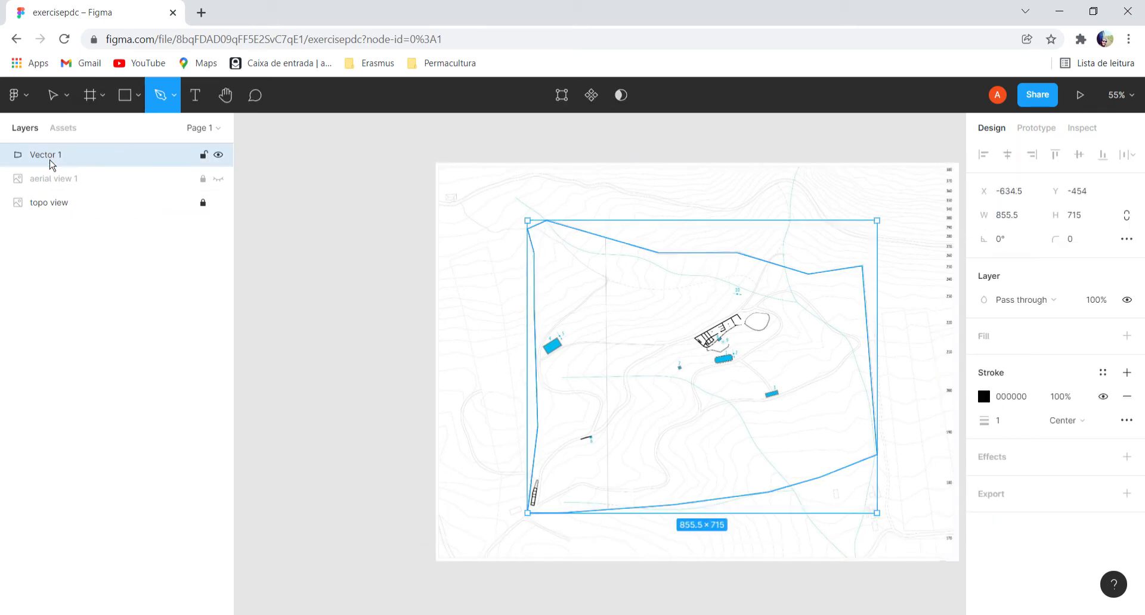
right_click(51, 161)
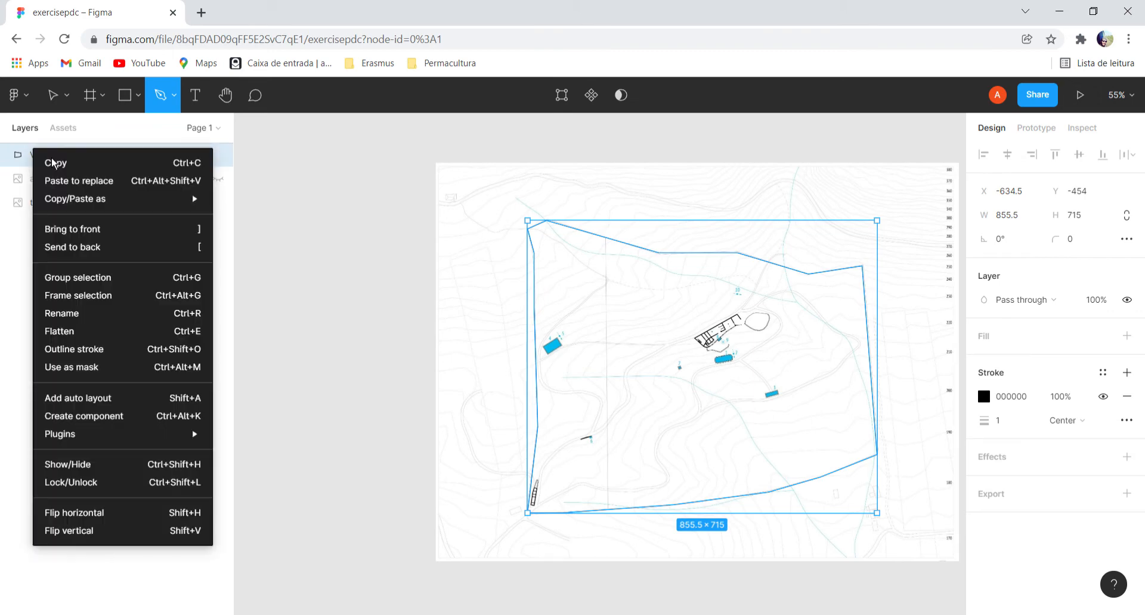
click(104, 327)
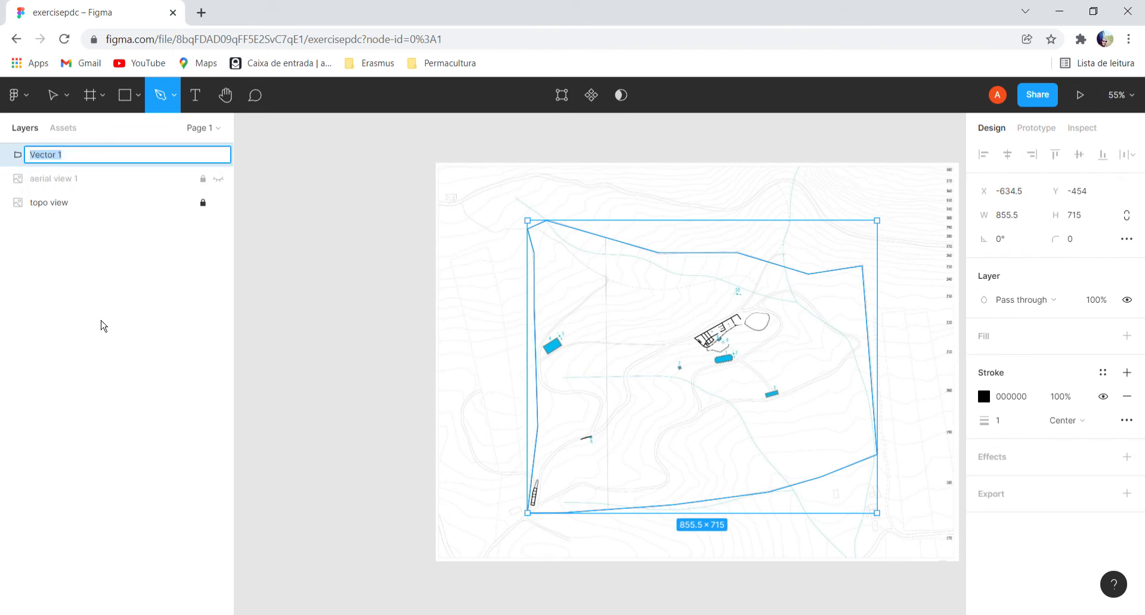
text(limits)
key(Return)
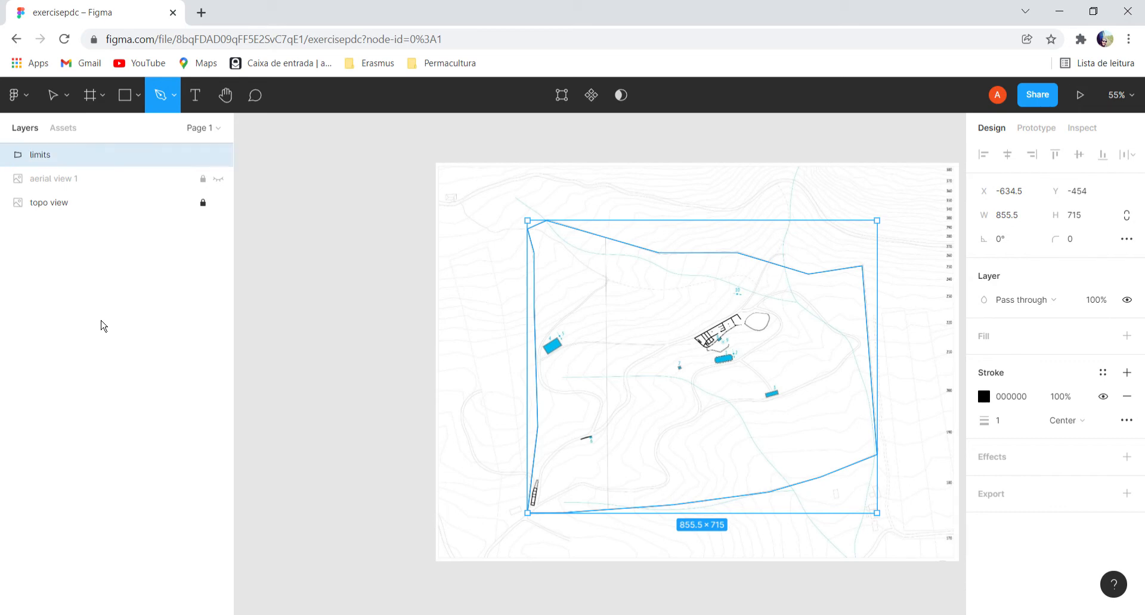
click(168, 277)
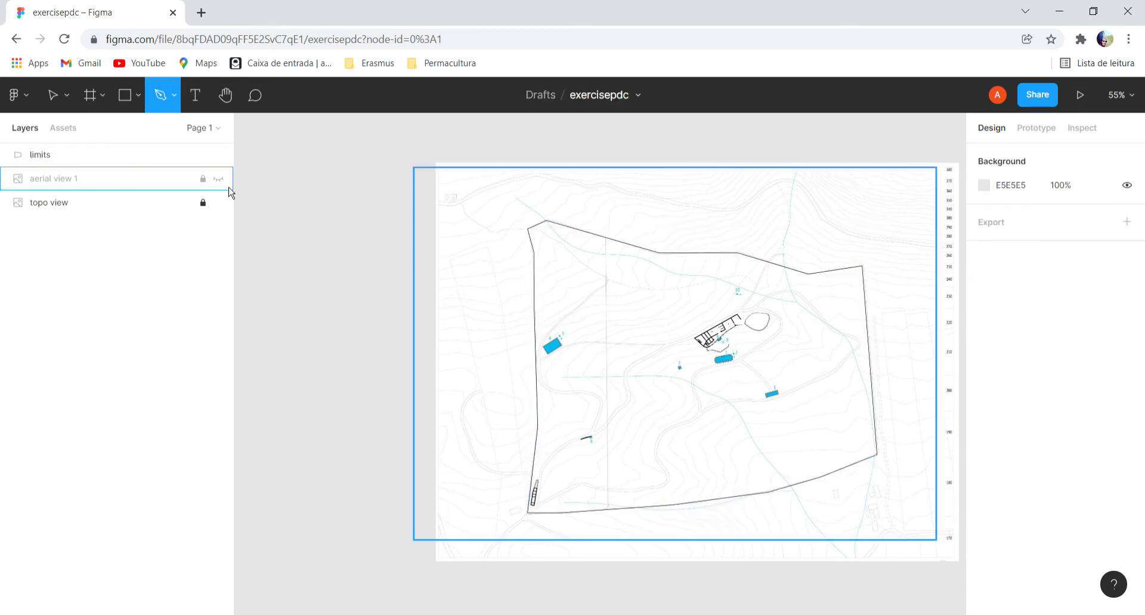
Hide the topo view layer to view the limits outline alone, and show the topographic map again.
click(219, 203)
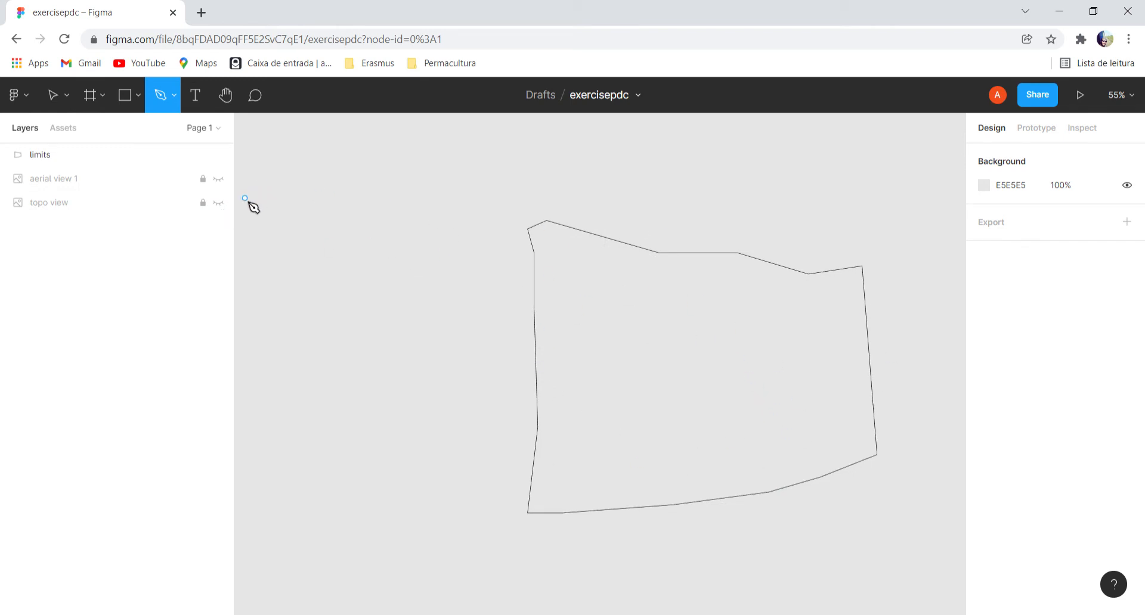
click(220, 204)
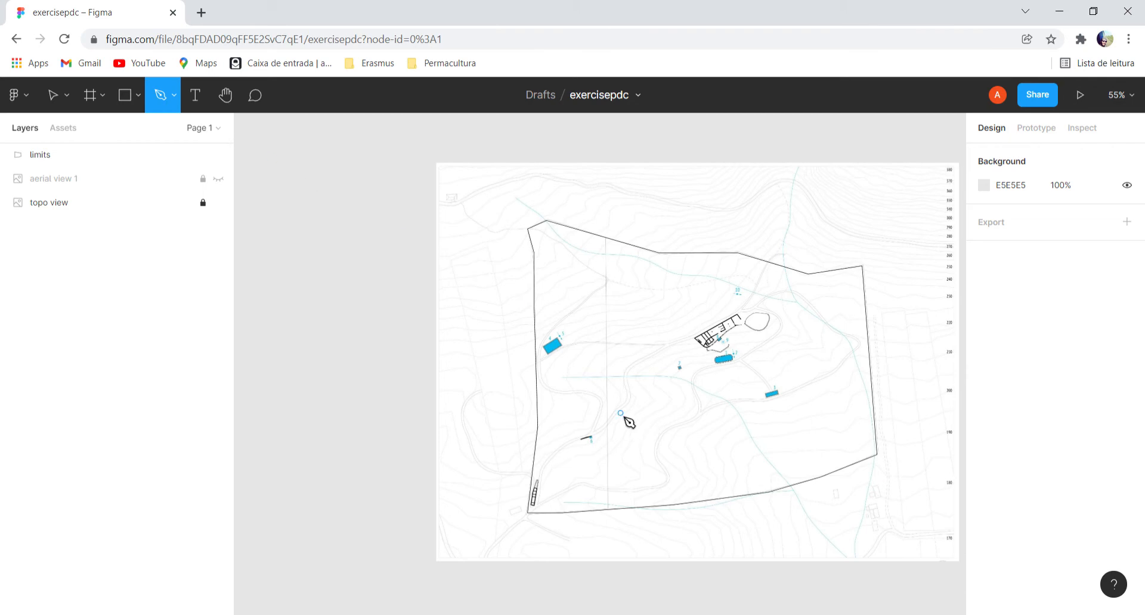
scroll(581, 388, up, 5)
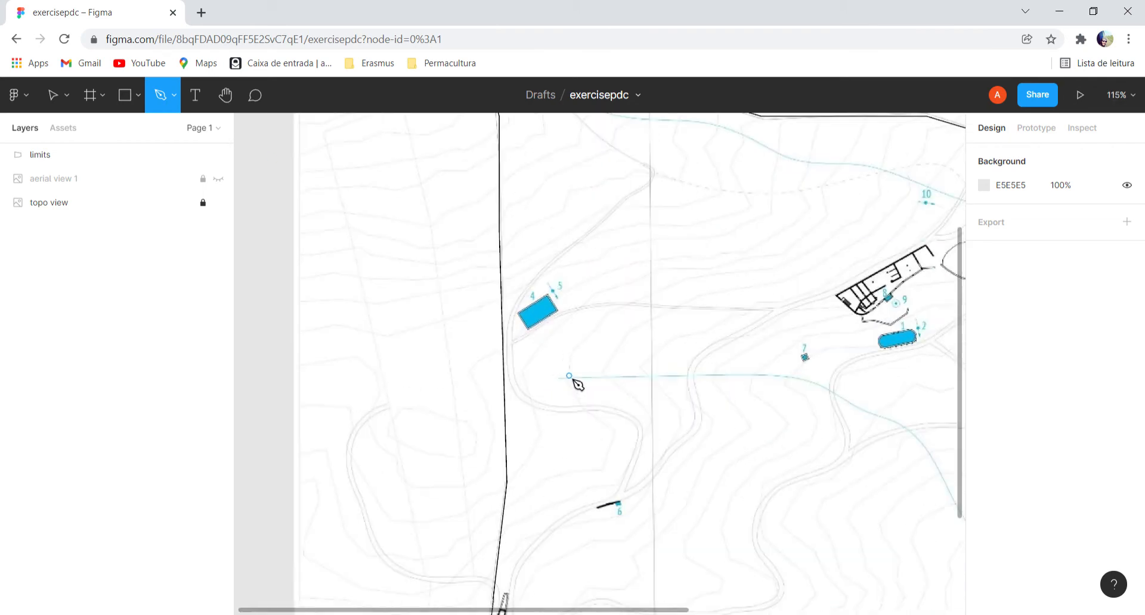
Trace the rectangular water tank marked 4 near the west boundary as a closed four-corner vector outline.
click(517, 312)
click(530, 327)
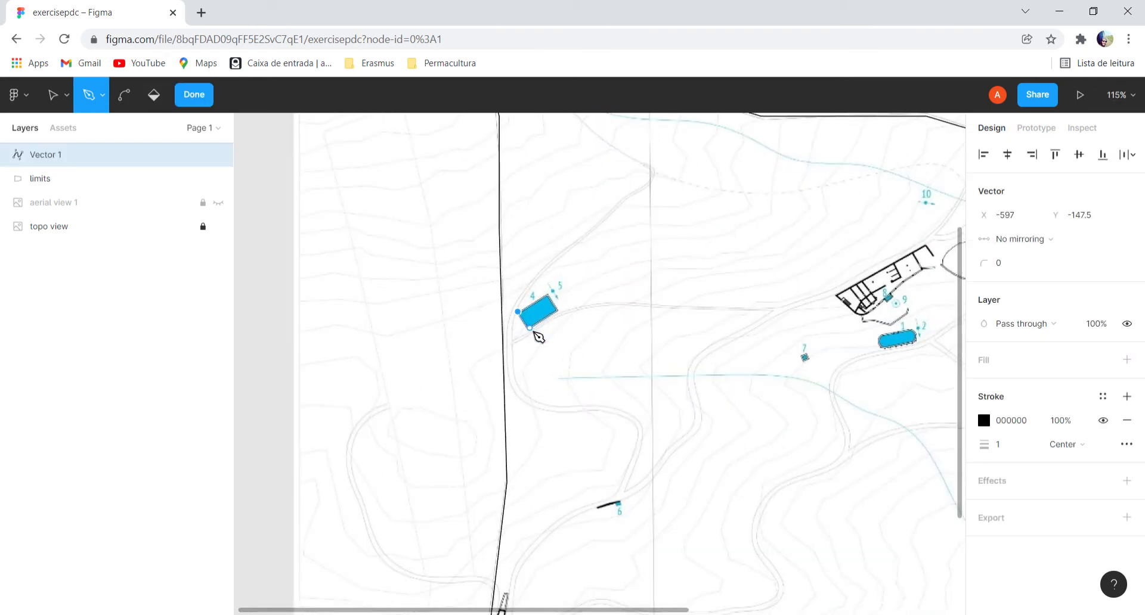
click(566, 311)
click(556, 311)
click(545, 295)
click(517, 311)
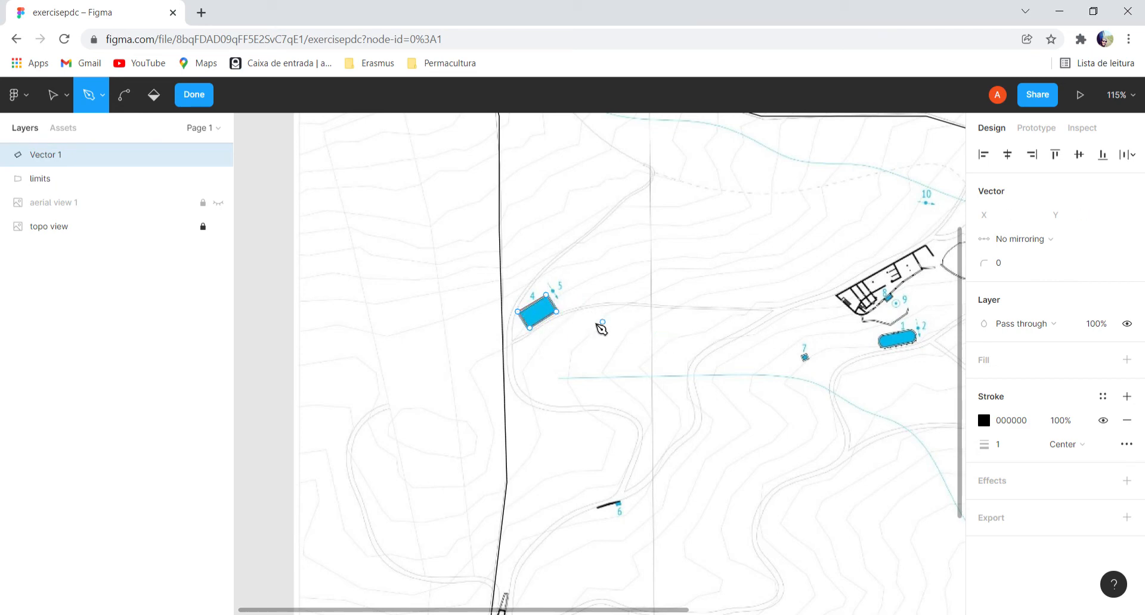
Rename the traced tank's vector layer as water tank 1.
right_click(54, 159)
click(103, 215)
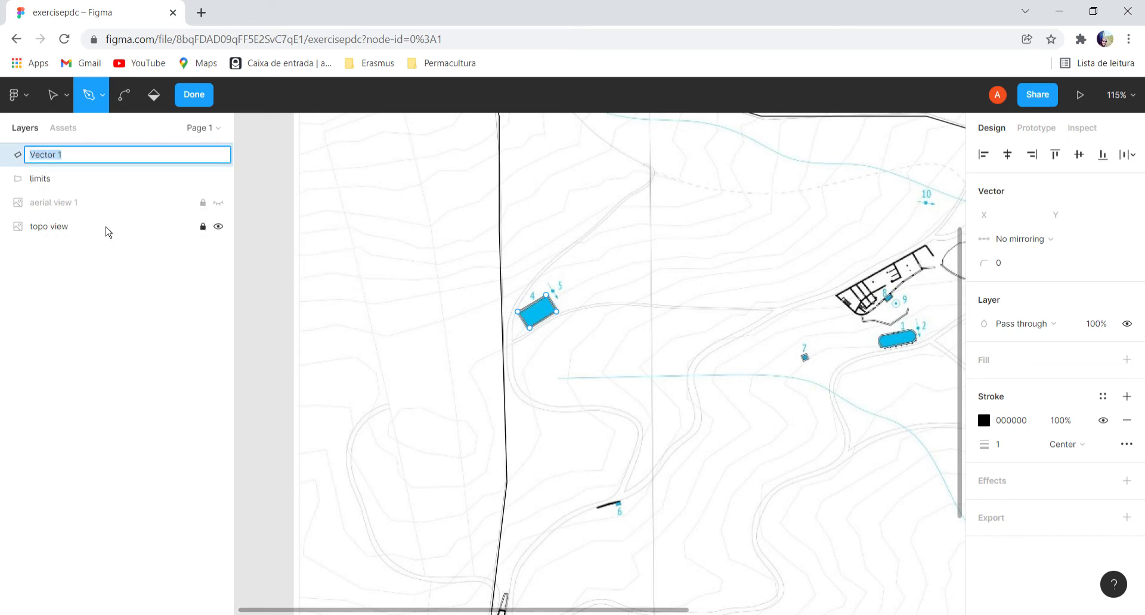
text(wat)
key(Return)
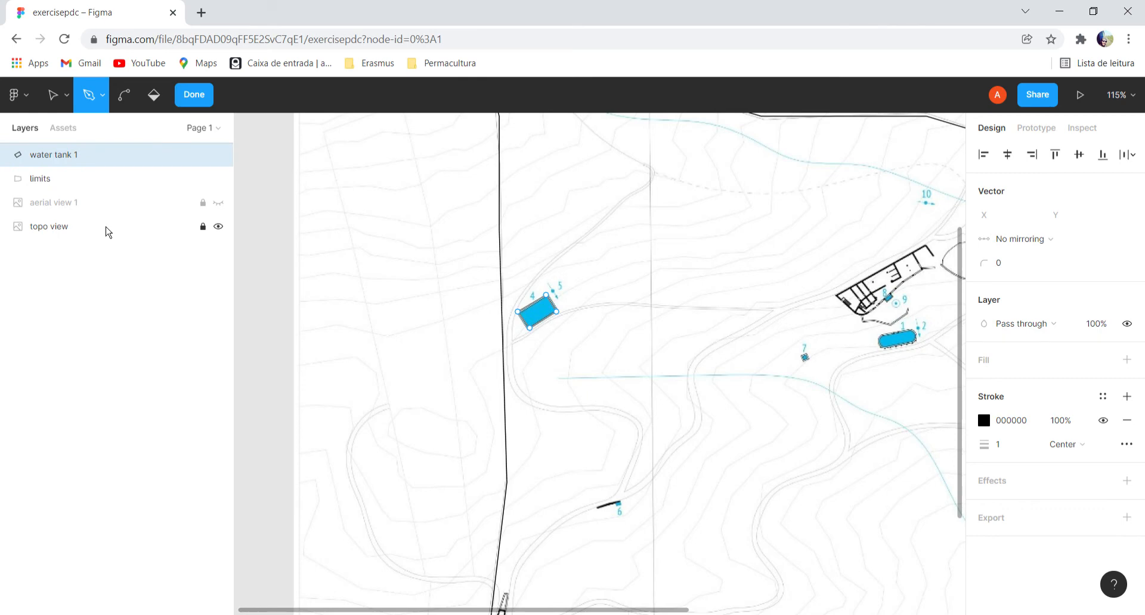
Hide the topo view layer, give water tank 1 a solid 40BAFF blue fill and deselect it.
click(218, 227)
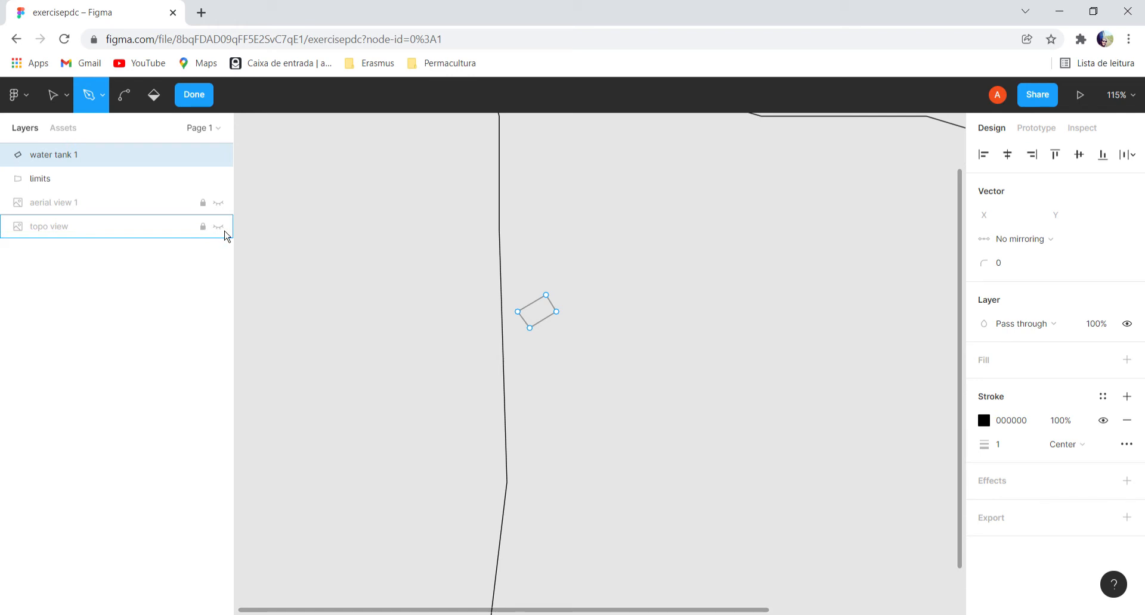
click(992, 369)
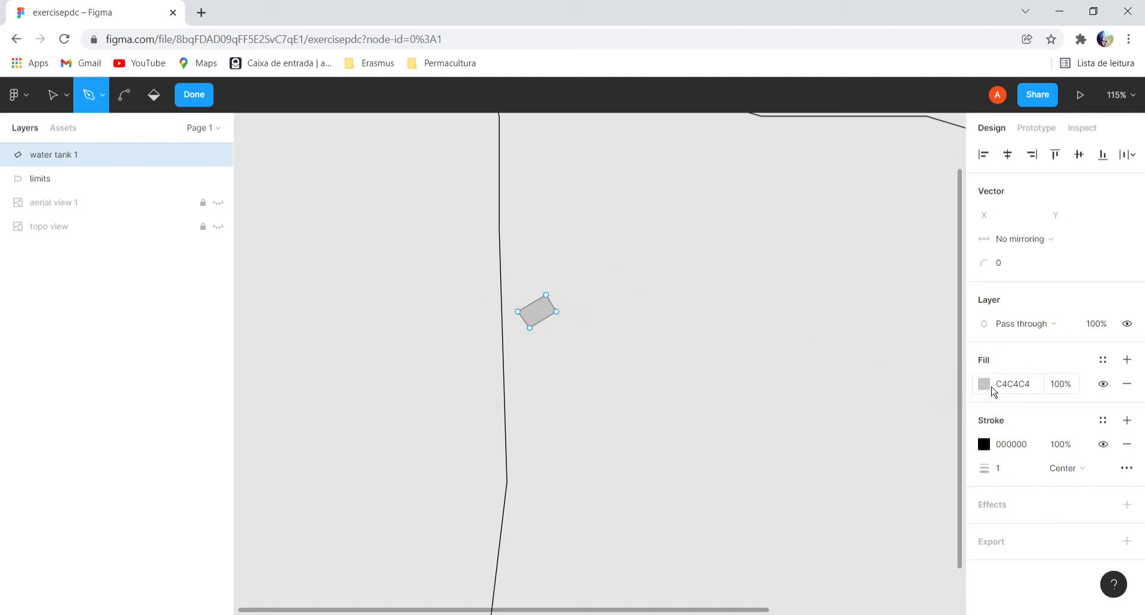
click(984, 386)
click(898, 439)
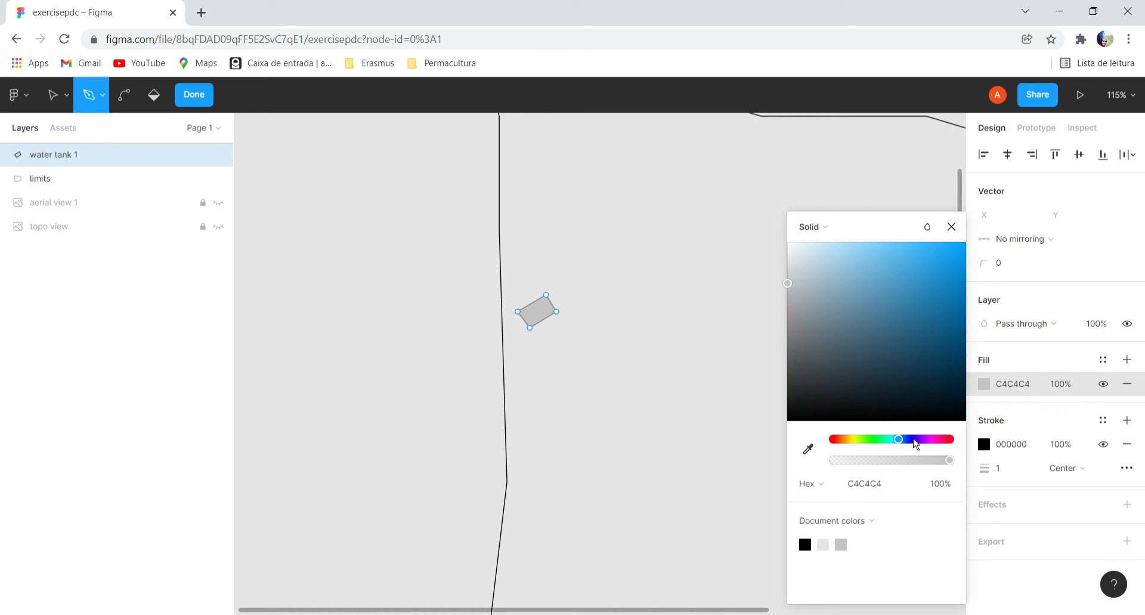
click(927, 253)
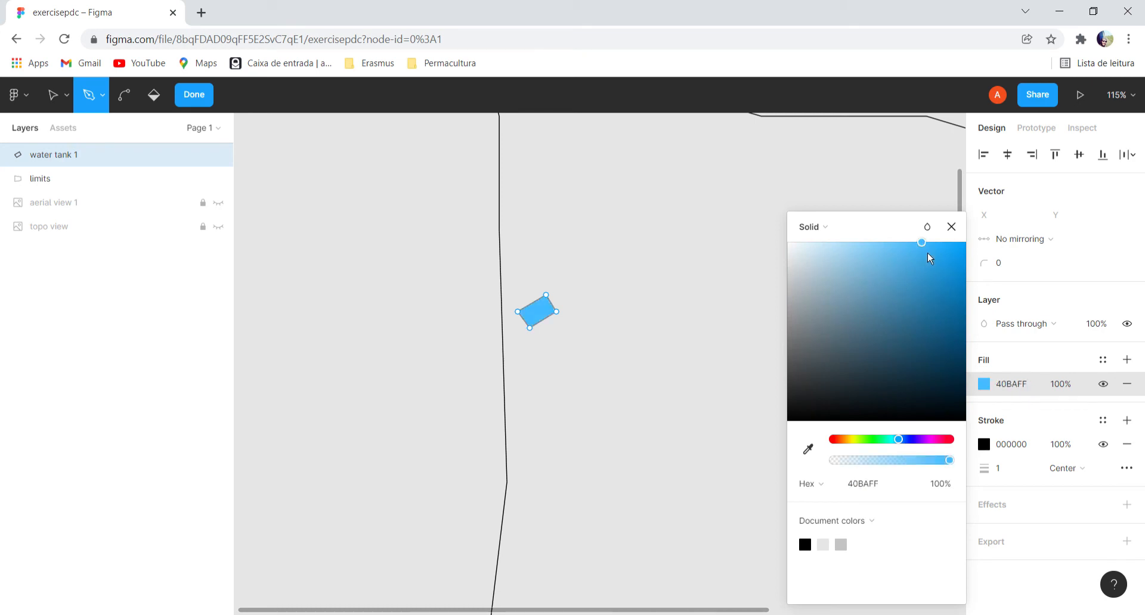
click(61, 298)
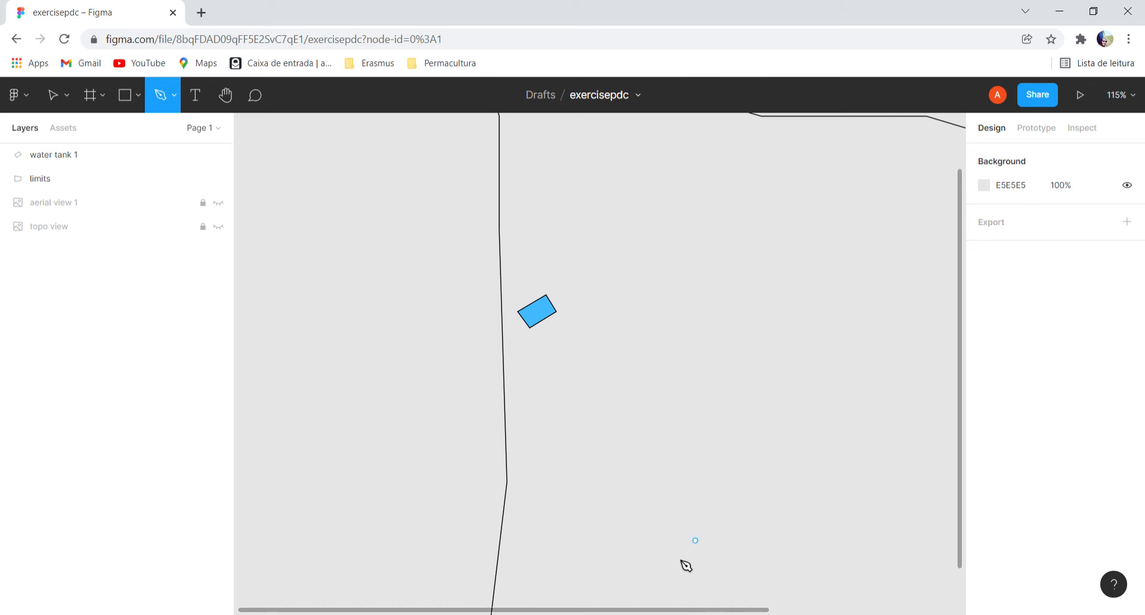
Look over the limits outline and filled tank alone, and show the topo view layer again.
scroll(585, 608, right, 3)
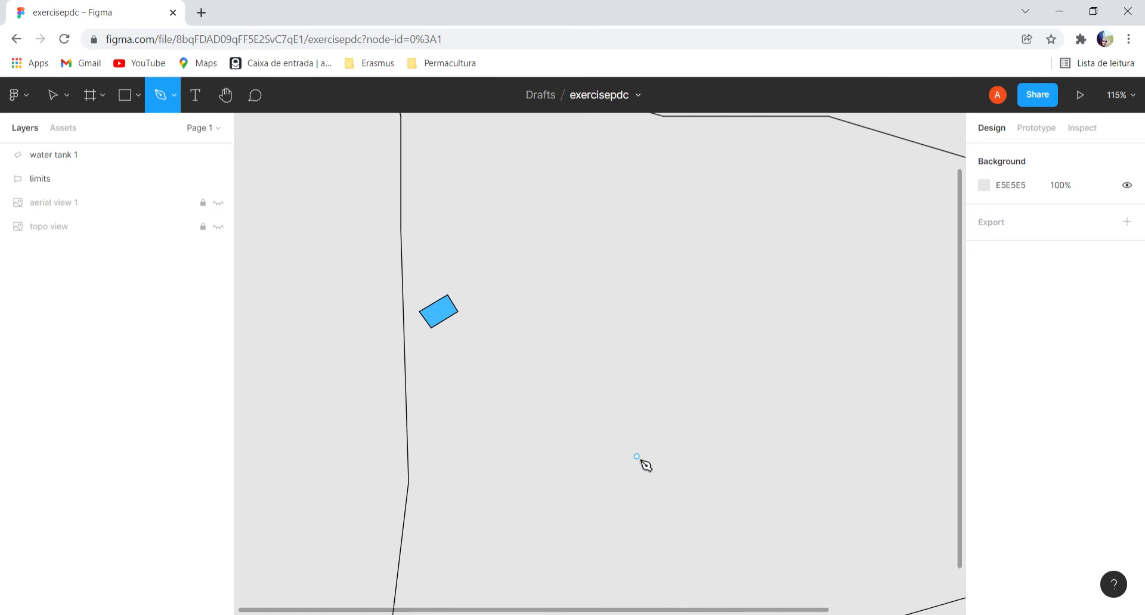
scroll(647, 487, down, 5)
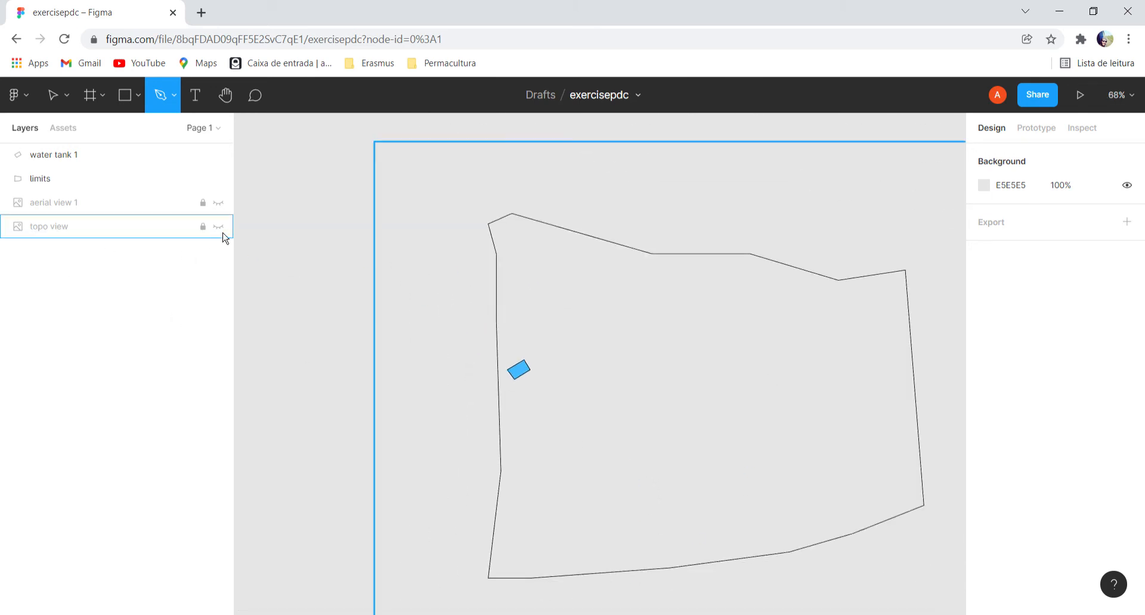
click(218, 226)
Trace the small square tank marked 7 as a closed four-corner vector outline.
scroll(738, 421, up, 2)
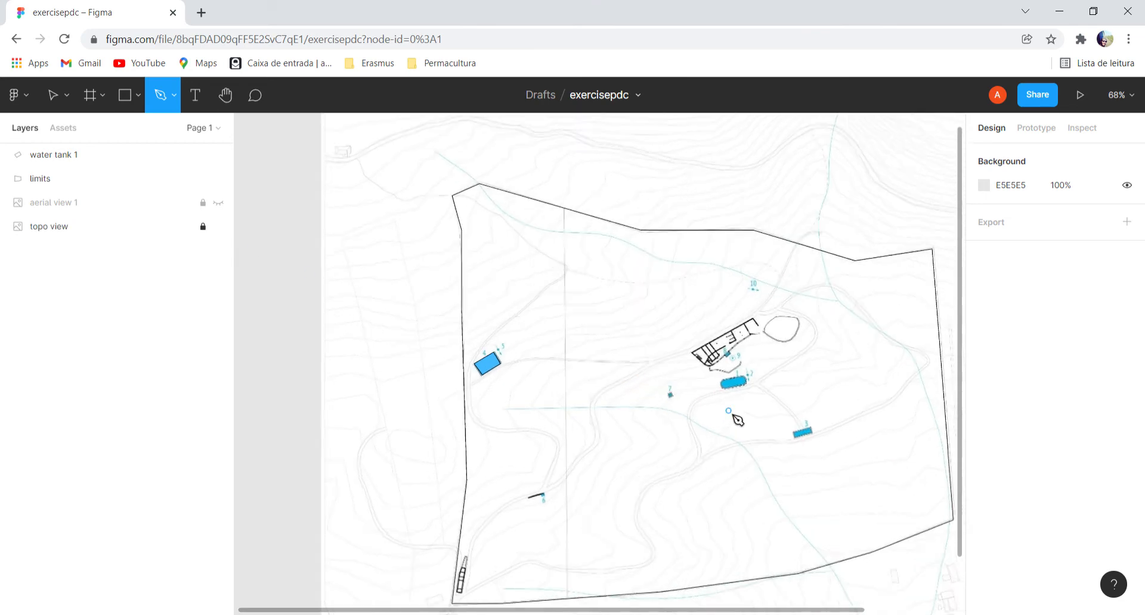
scroll(737, 420, up, 2)
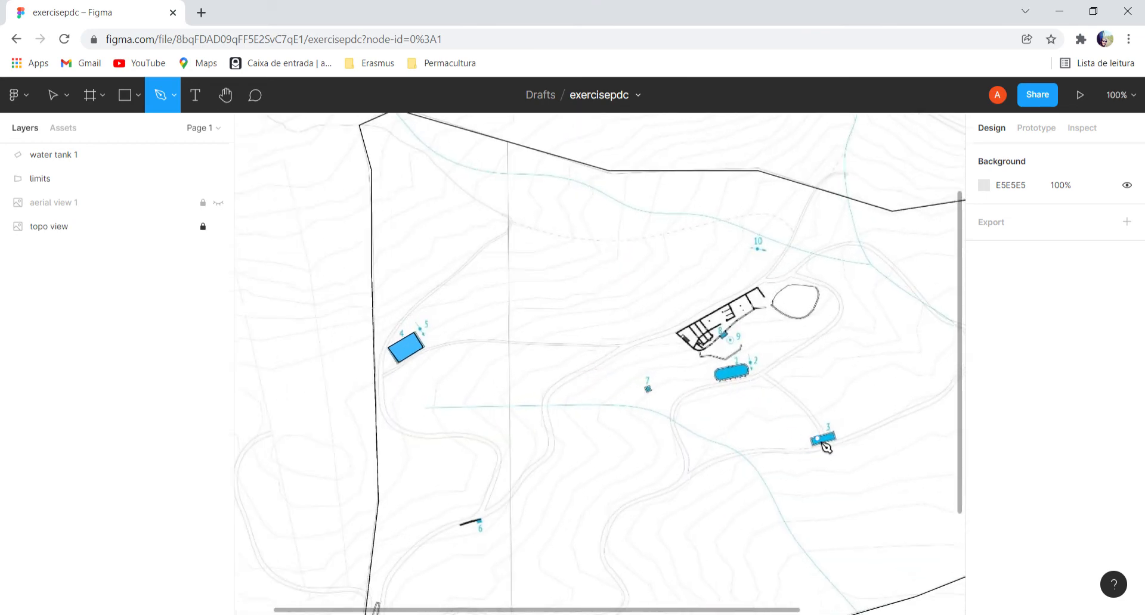
scroll(826, 447, up, 1)
scroll(632, 397, up, 6)
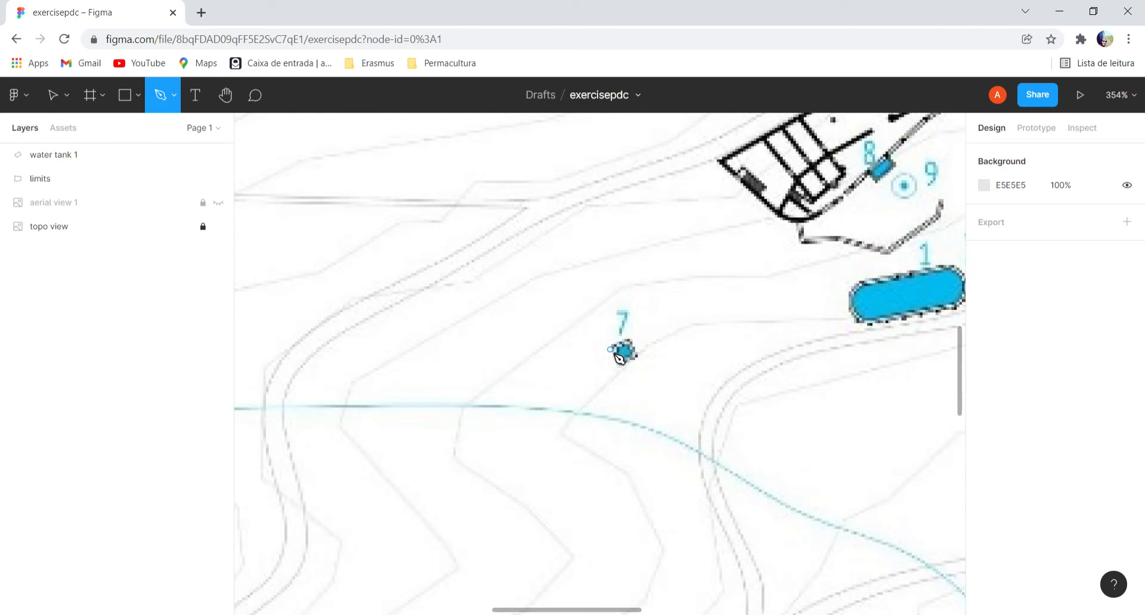
click(609, 346)
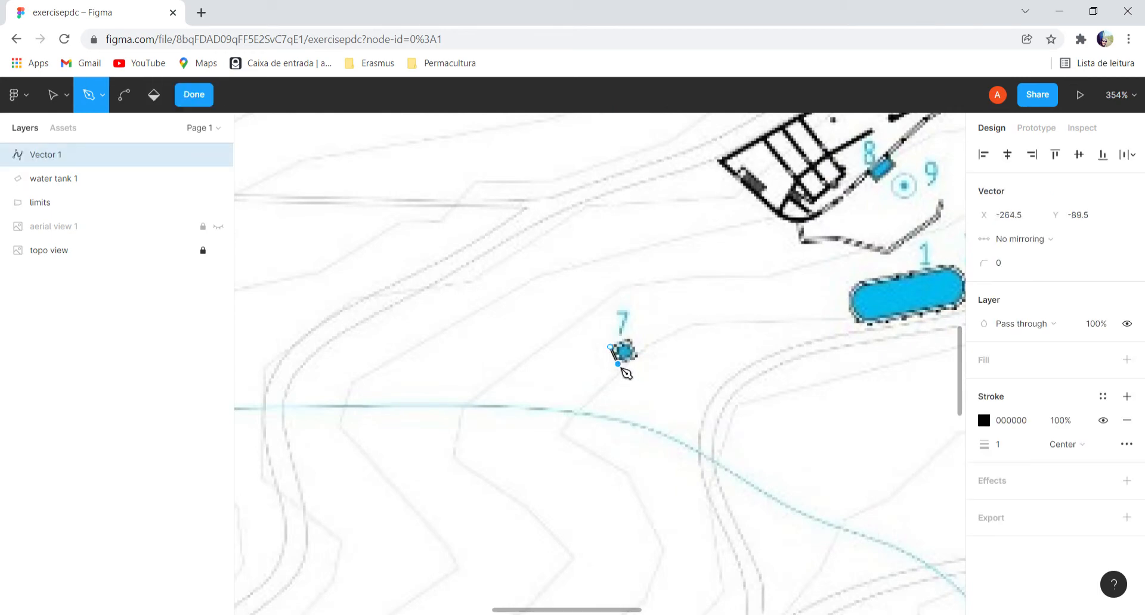
click(636, 356)
click(629, 341)
click(609, 347)
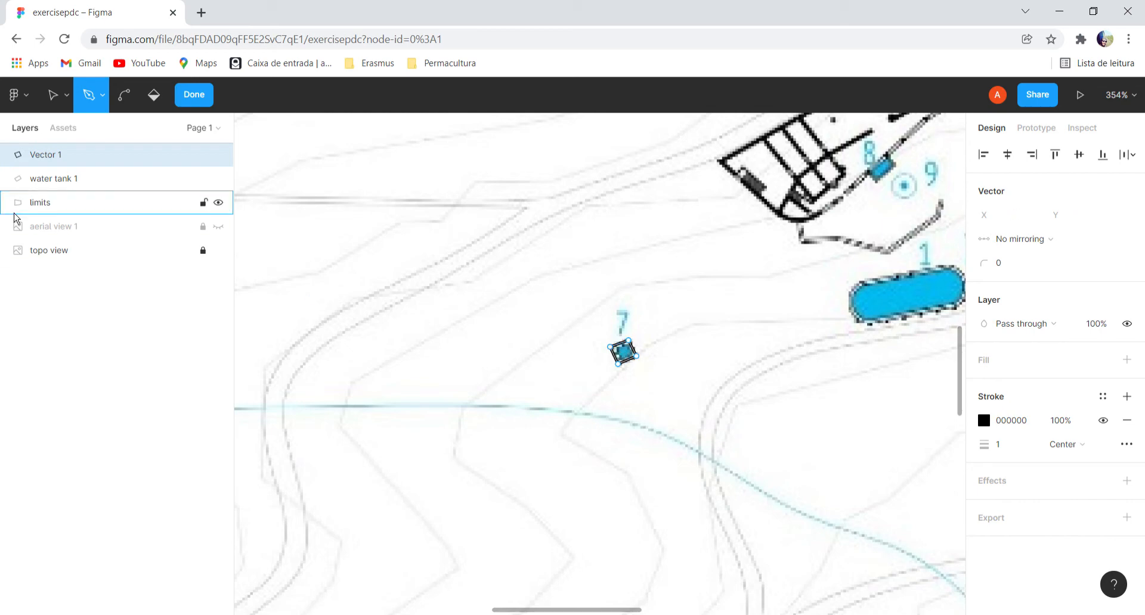
Rename the small tank's vector layer as water tank 2.
right_click(62, 154)
click(103, 210)
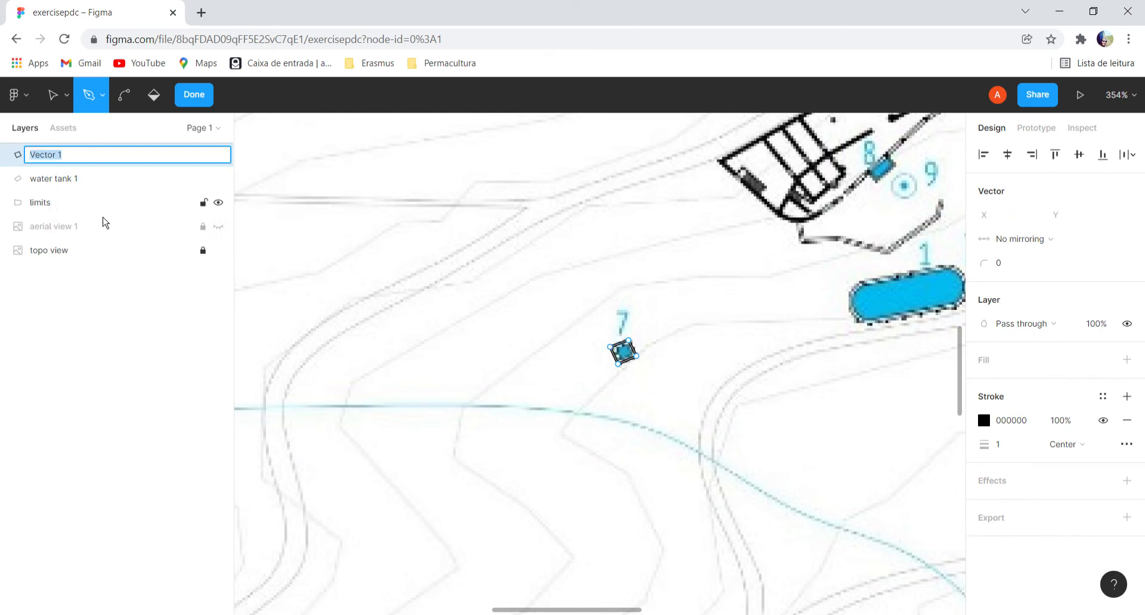
text(water tank 2)
key(Return)
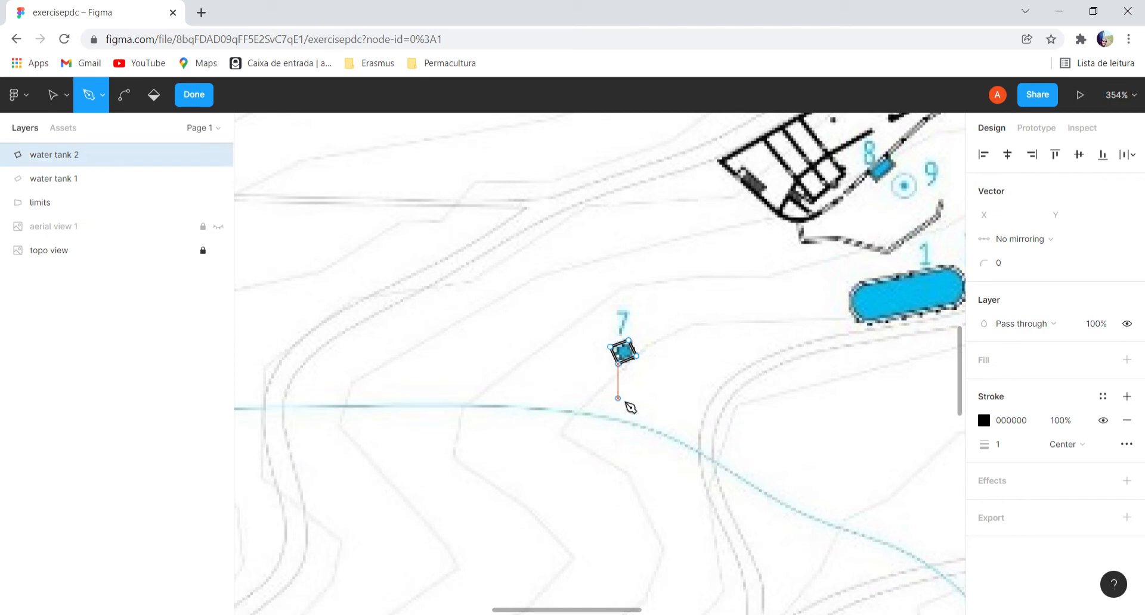
scroll(630, 408, down, 5)
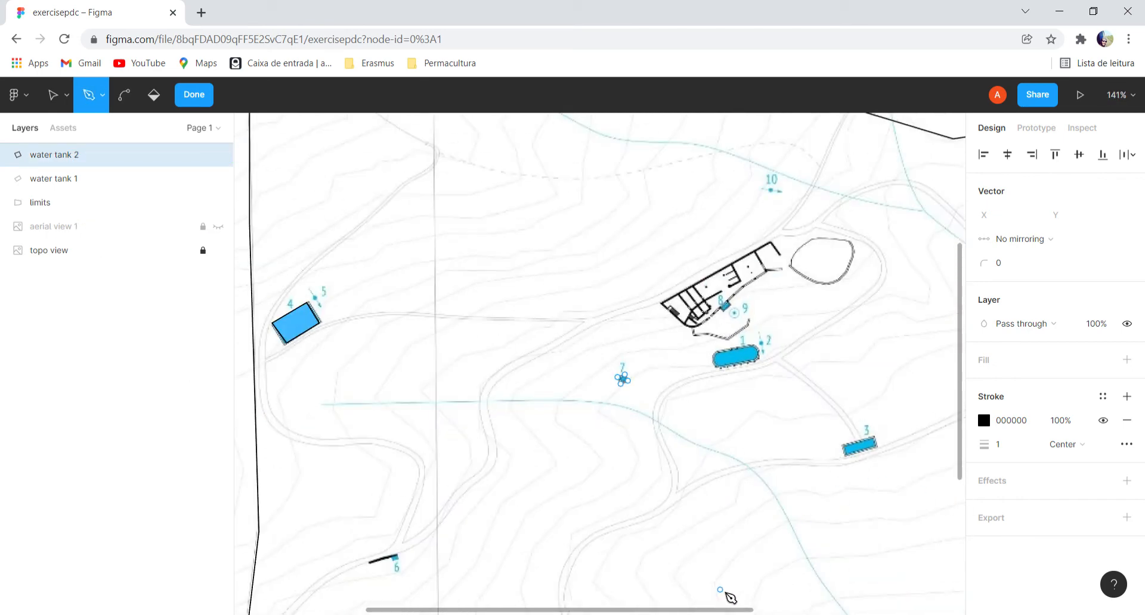
scroll(734, 548, right, 3)
scroll(745, 483, up, 3)
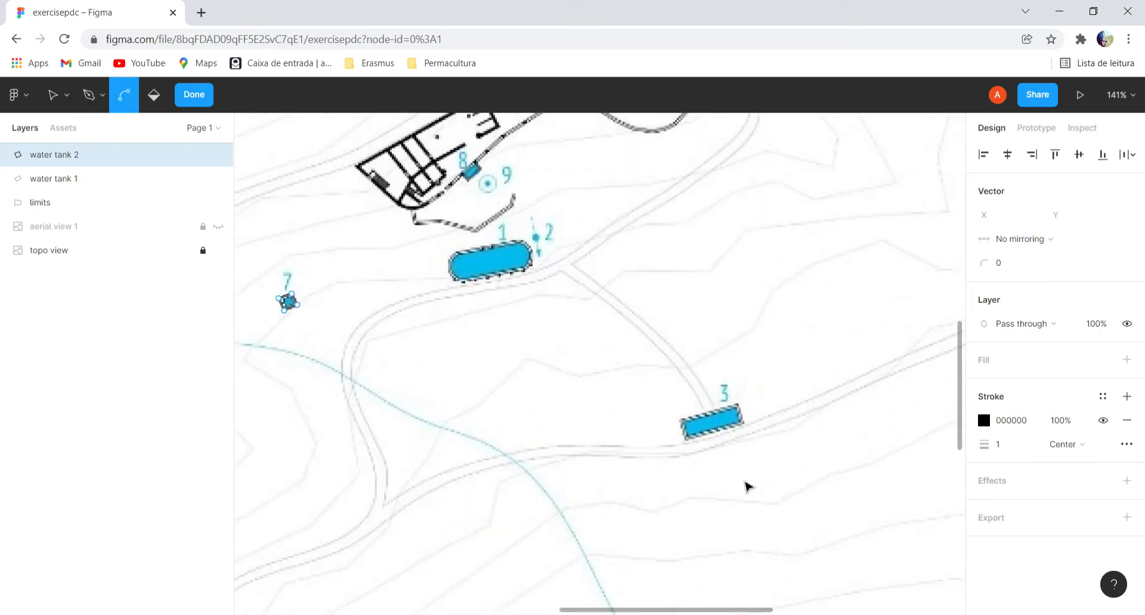
click(678, 420)
click(683, 442)
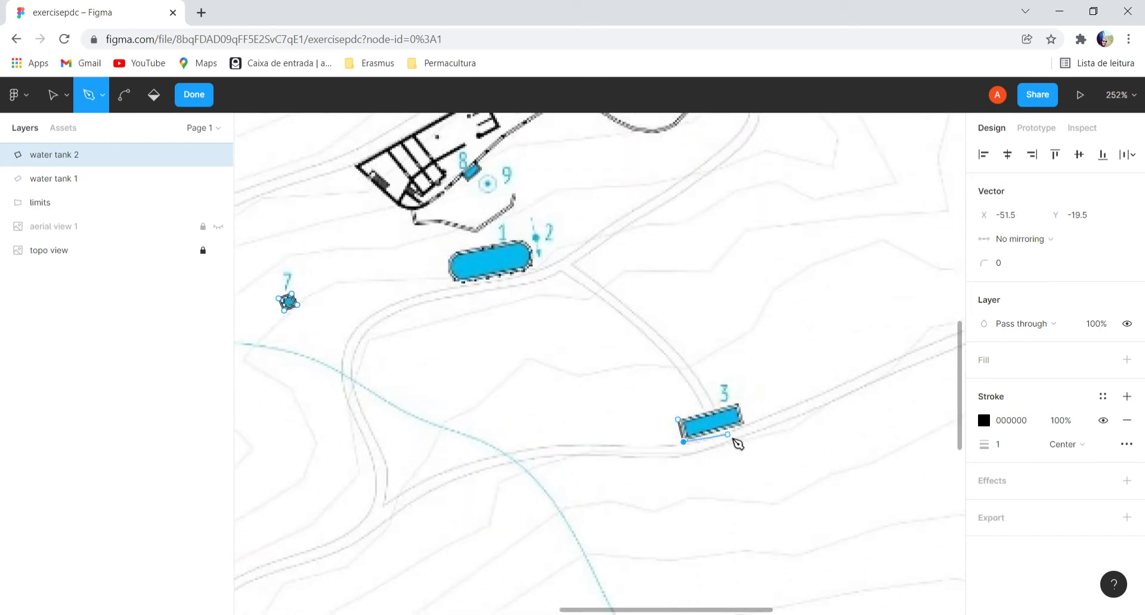
click(744, 425)
click(734, 404)
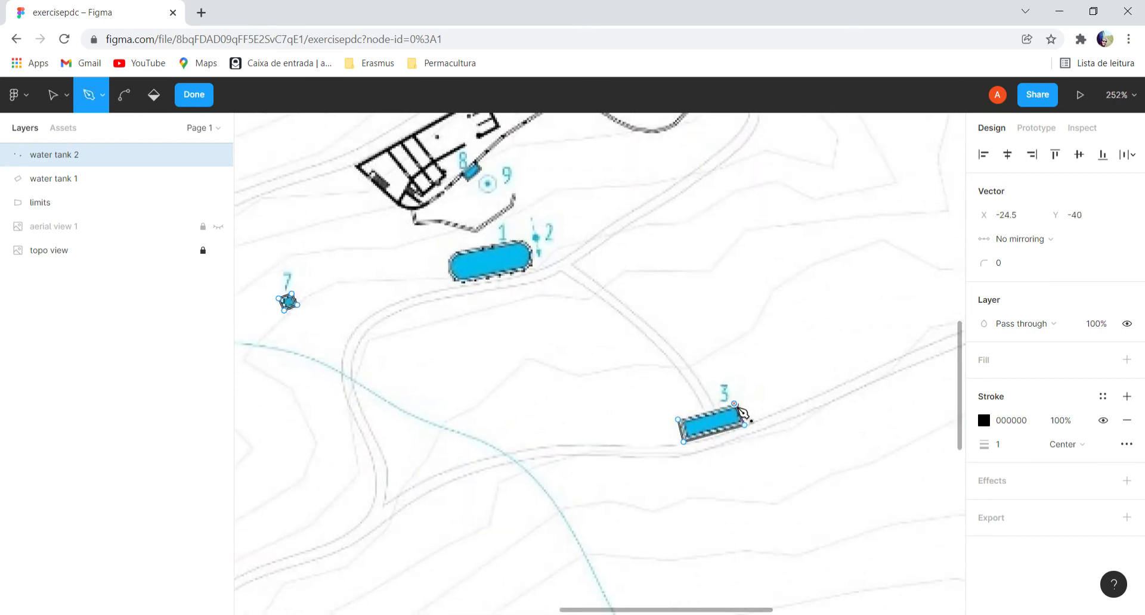
click(678, 420)
key(ctrl+z)
key(ctrl+z)
key(ctrl+z)
key(ctrl+z)
key(ctrl+z)
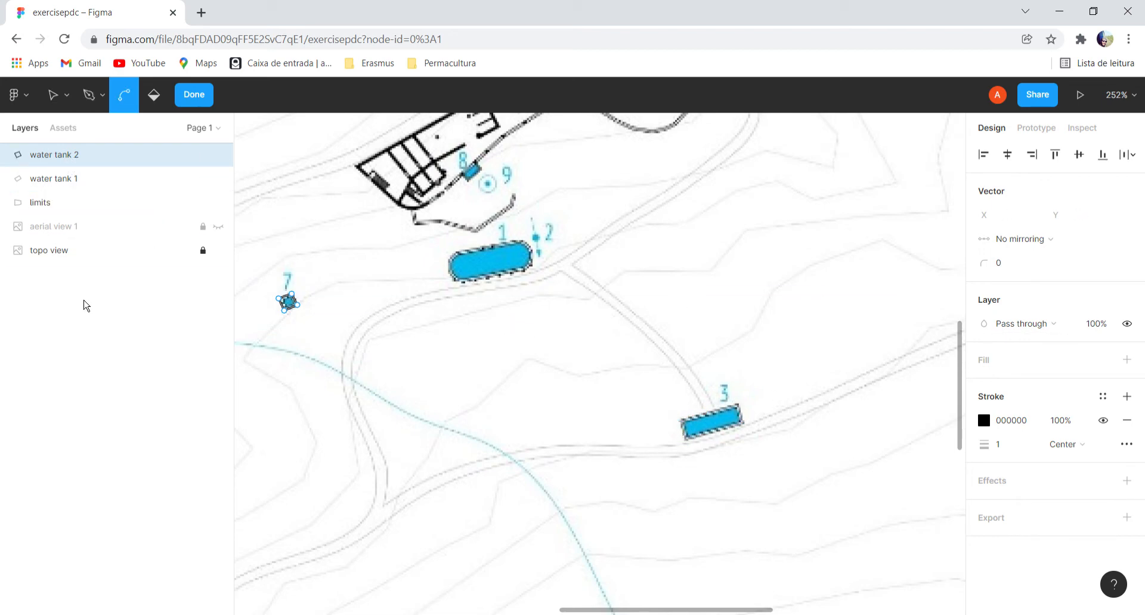
click(92, 341)
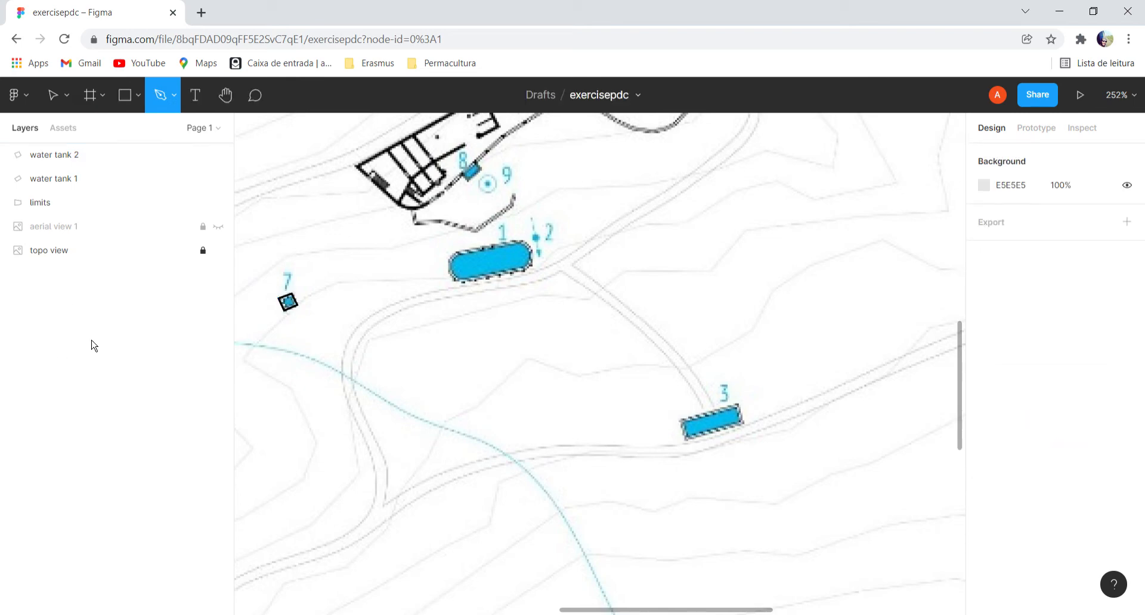
Change the stroke color of water tank 2 to the document's blue 40BAFF and deselect it.
click(67, 159)
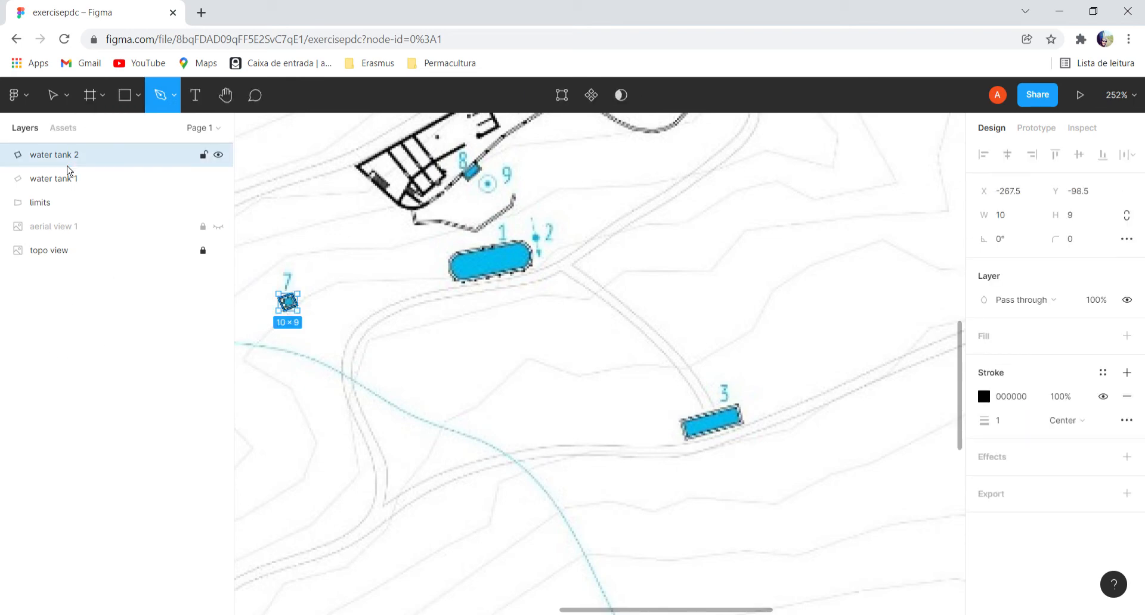
click(983, 396)
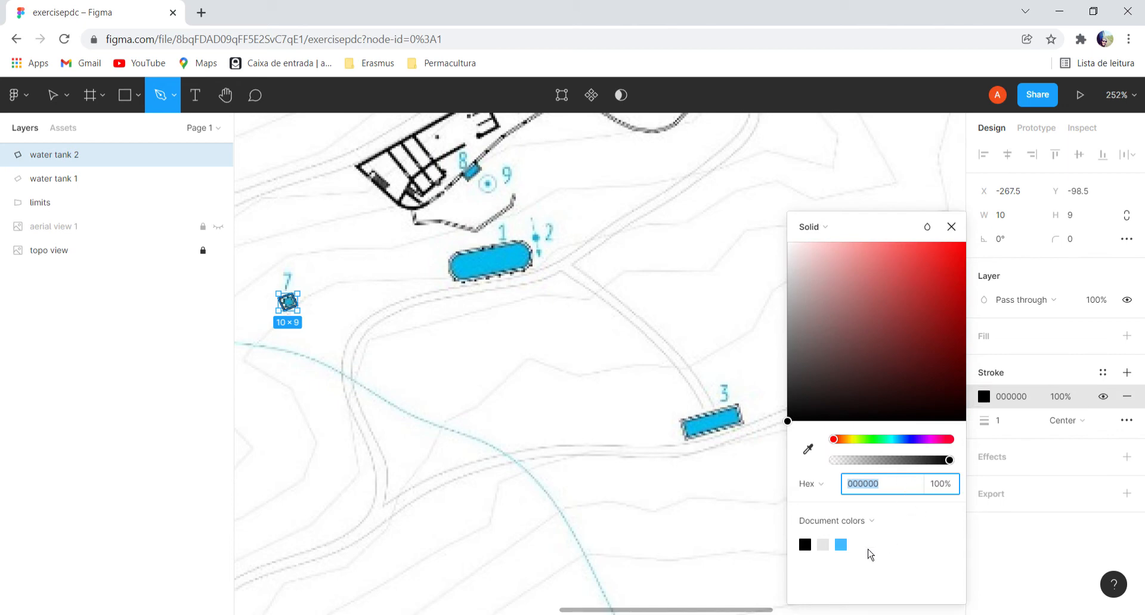
click(841, 545)
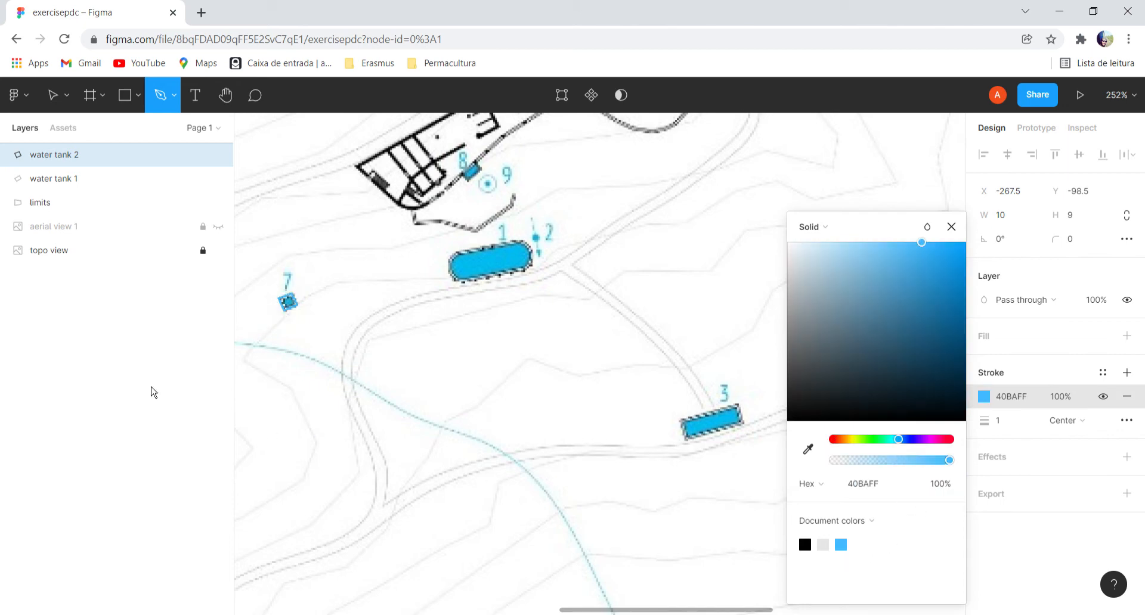
click(144, 350)
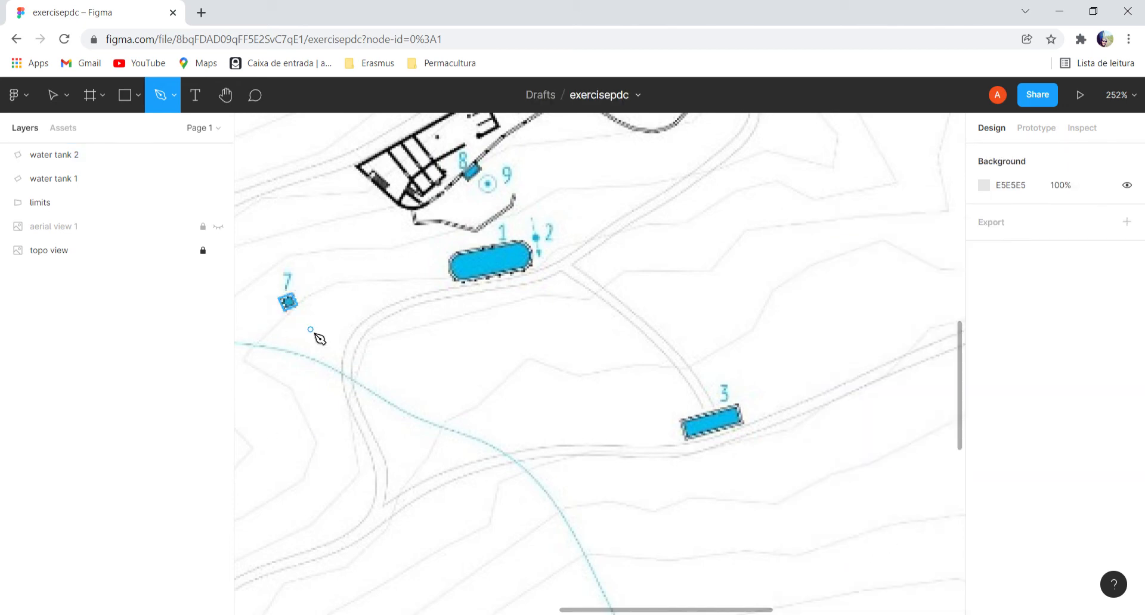
Set water tank 2's stroke to black 000000, give it a solid 40BAFF fill and deselect it.
click(296, 303)
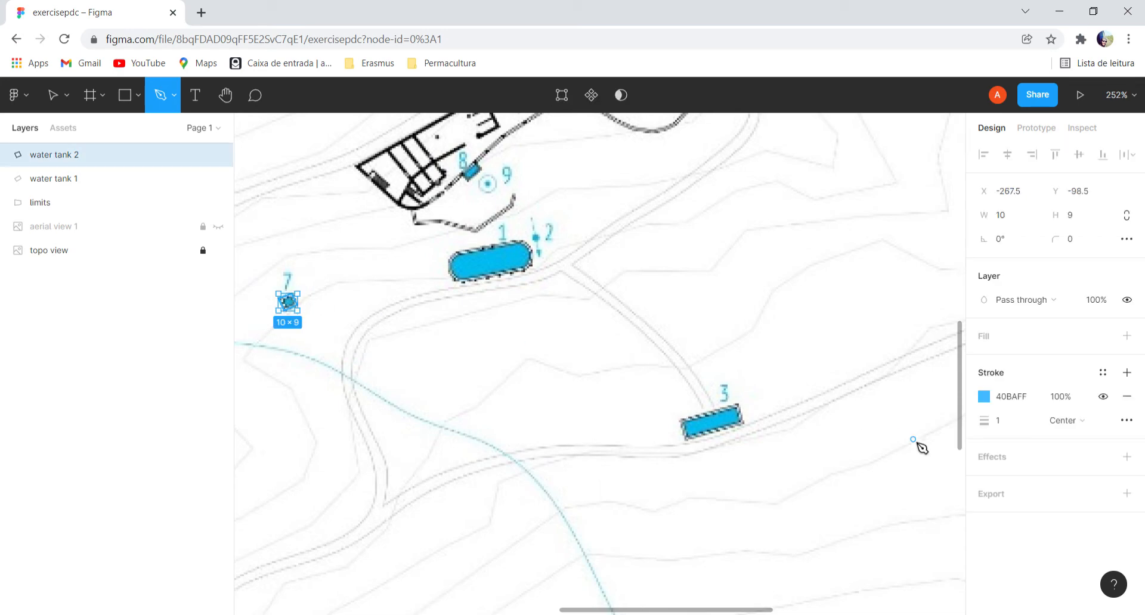
click(992, 408)
click(827, 561)
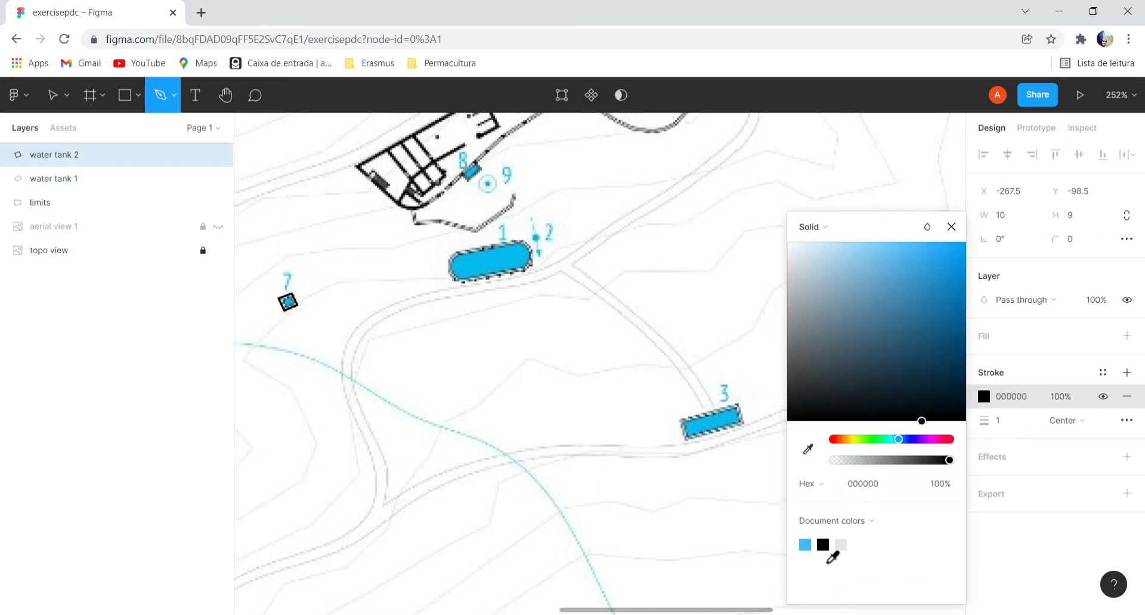
click(988, 335)
click(989, 340)
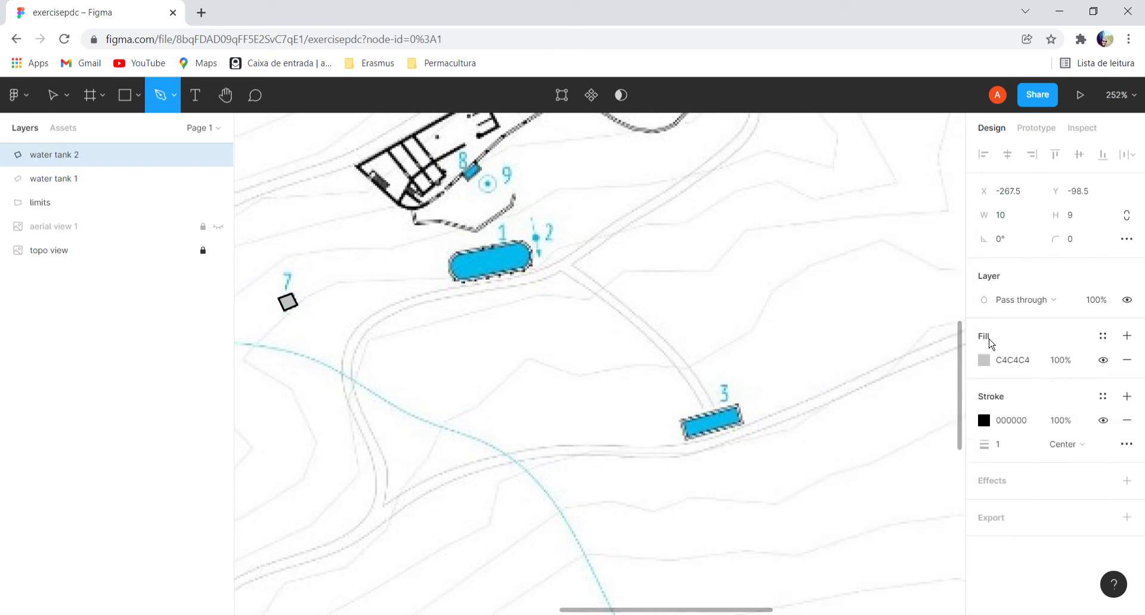
click(995, 368)
click(860, 548)
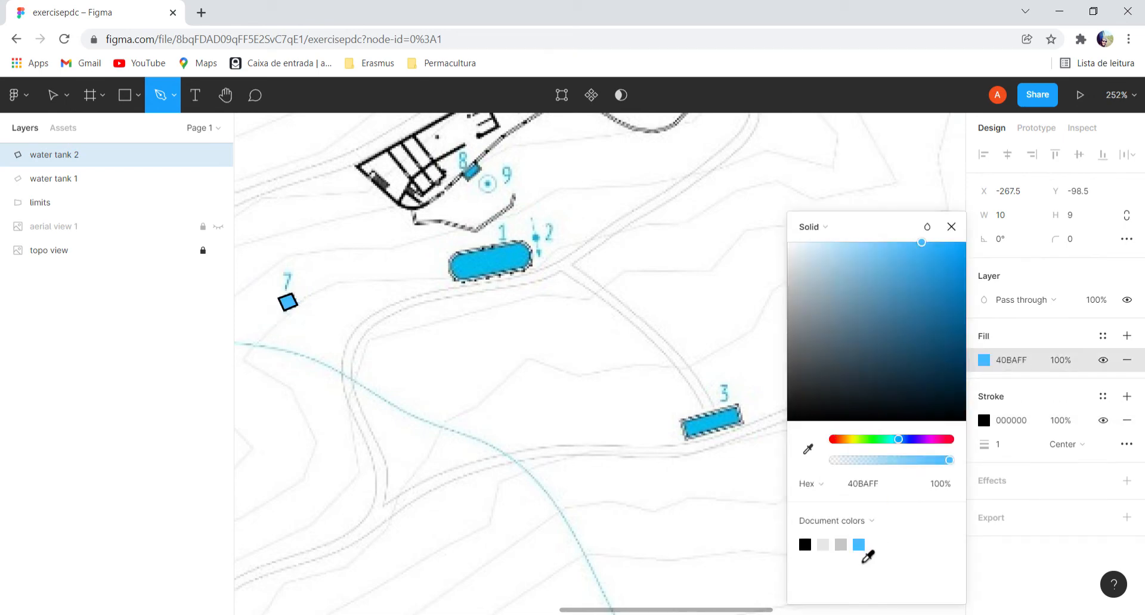
click(121, 365)
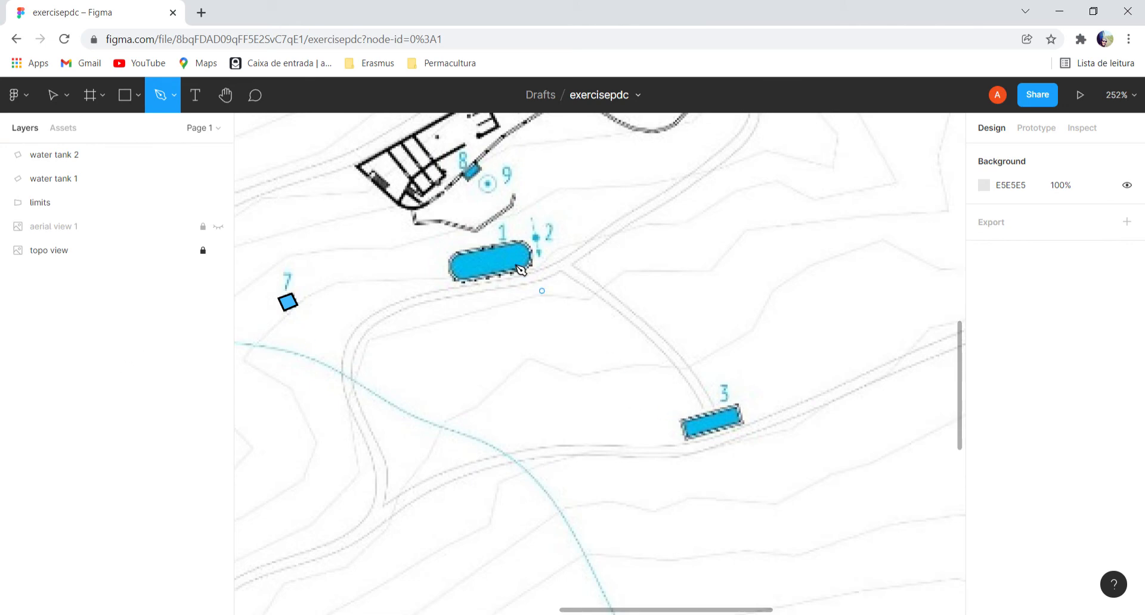
Trace the rectangular tank marked 3 as a closed four-corner vector outline.
click(679, 421)
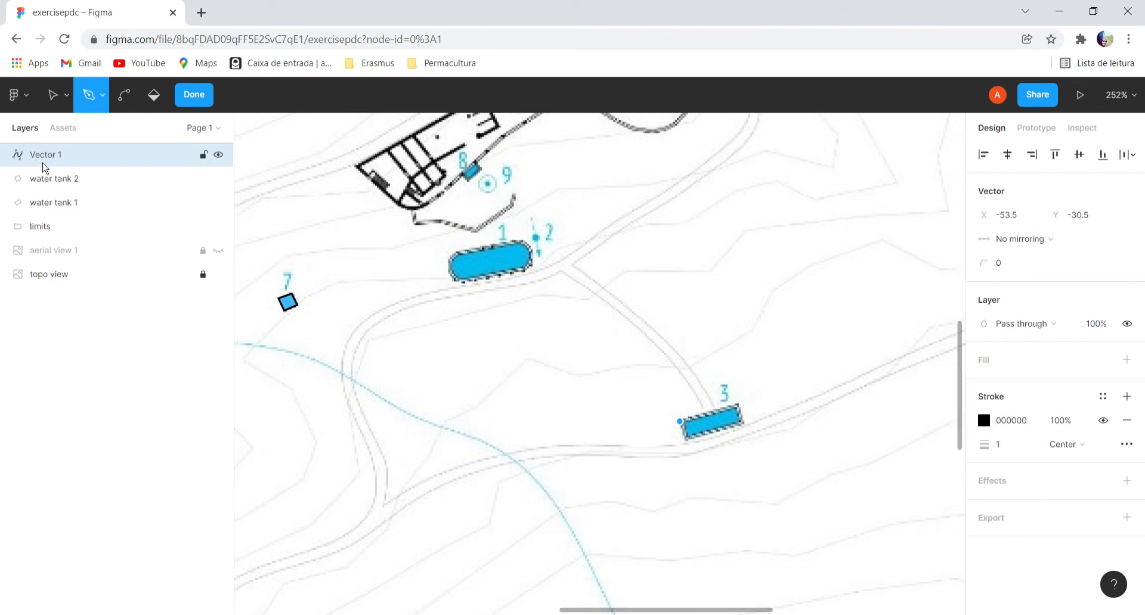
click(685, 441)
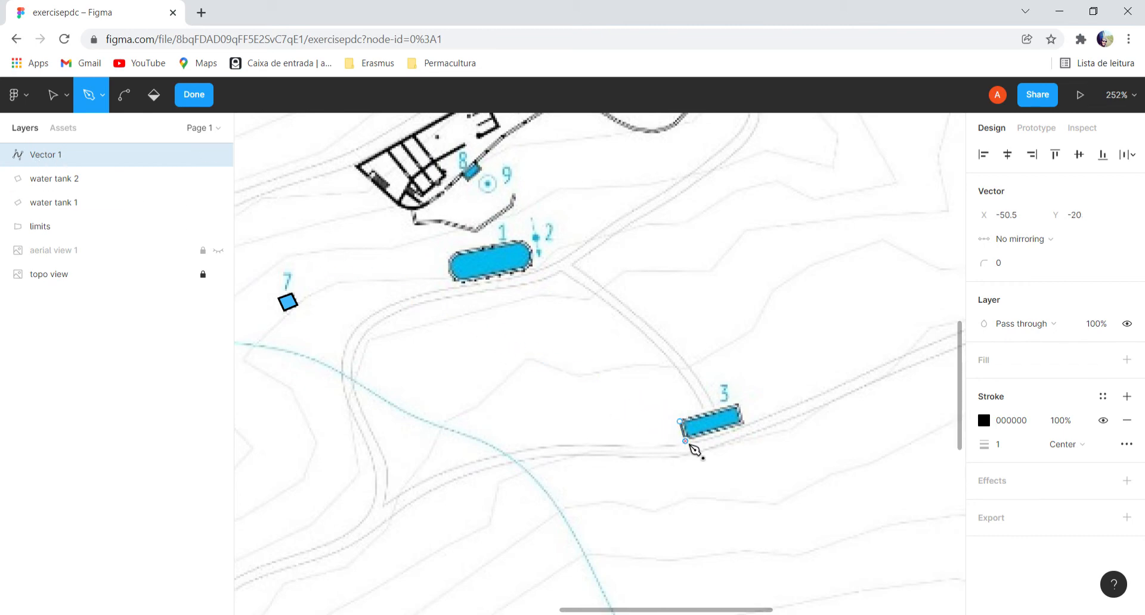
click(743, 421)
click(737, 403)
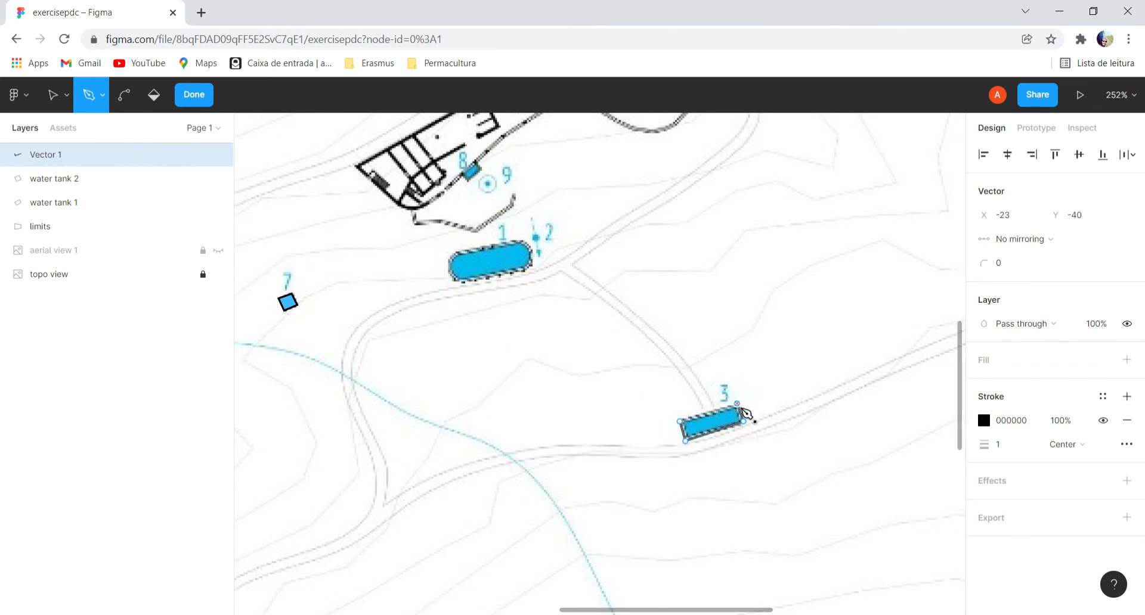
click(680, 421)
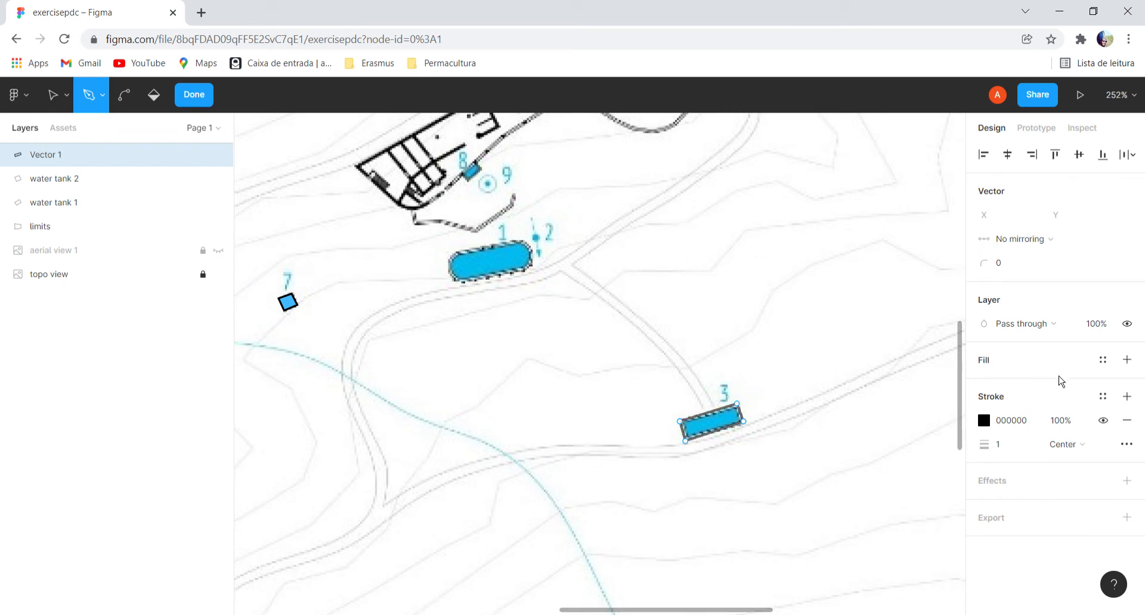
Give the traced tank 3 outline a solid fill in the document's blue 40BAFF and finish editing the shape.
click(995, 369)
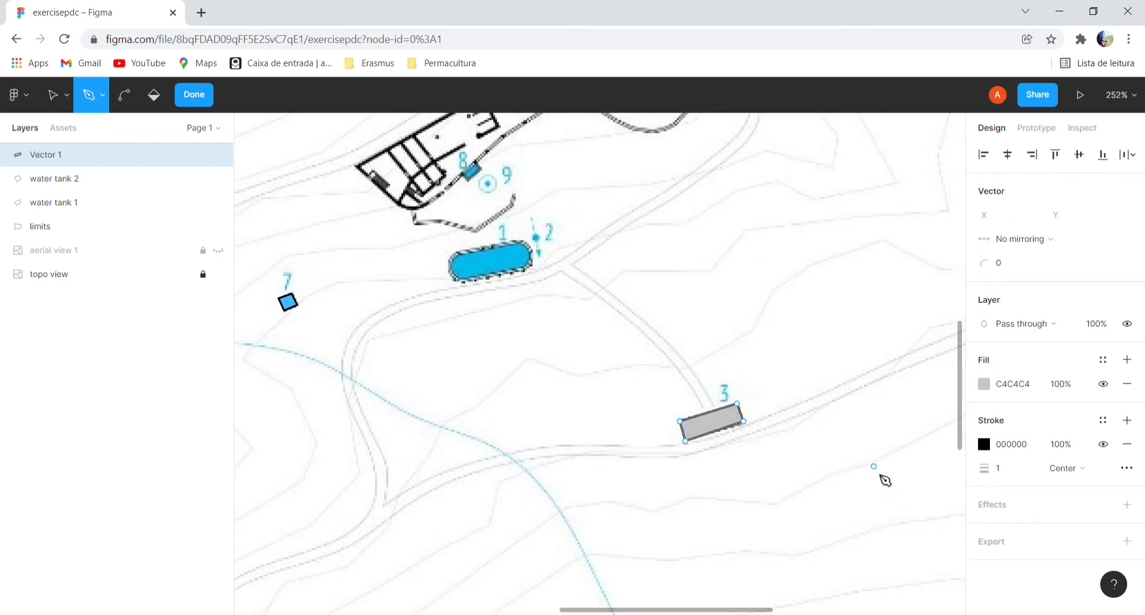
click(991, 392)
click(823, 544)
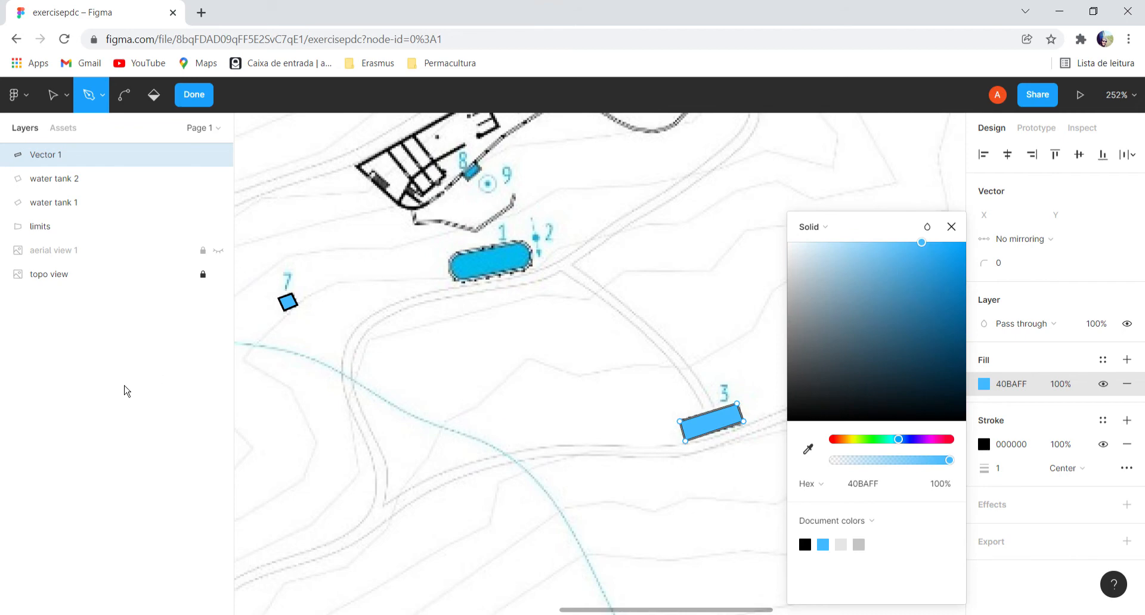
click(81, 412)
Rename the new tank's vector layer as water tank 3 and deselect it.
click(60, 155)
right_click(36, 155)
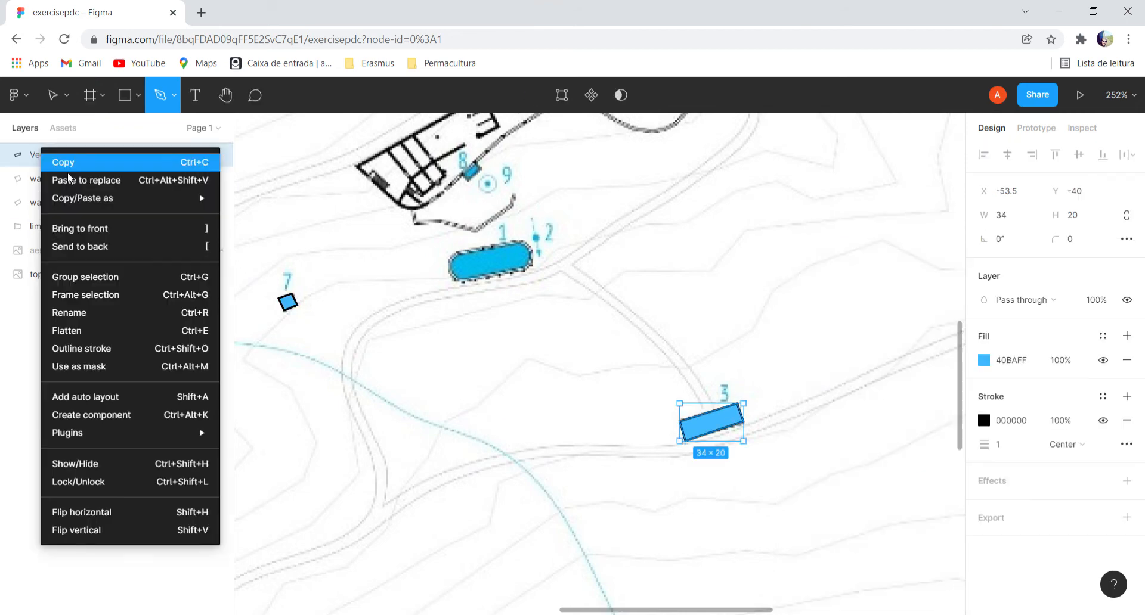
click(99, 324)
text(water tank 3)
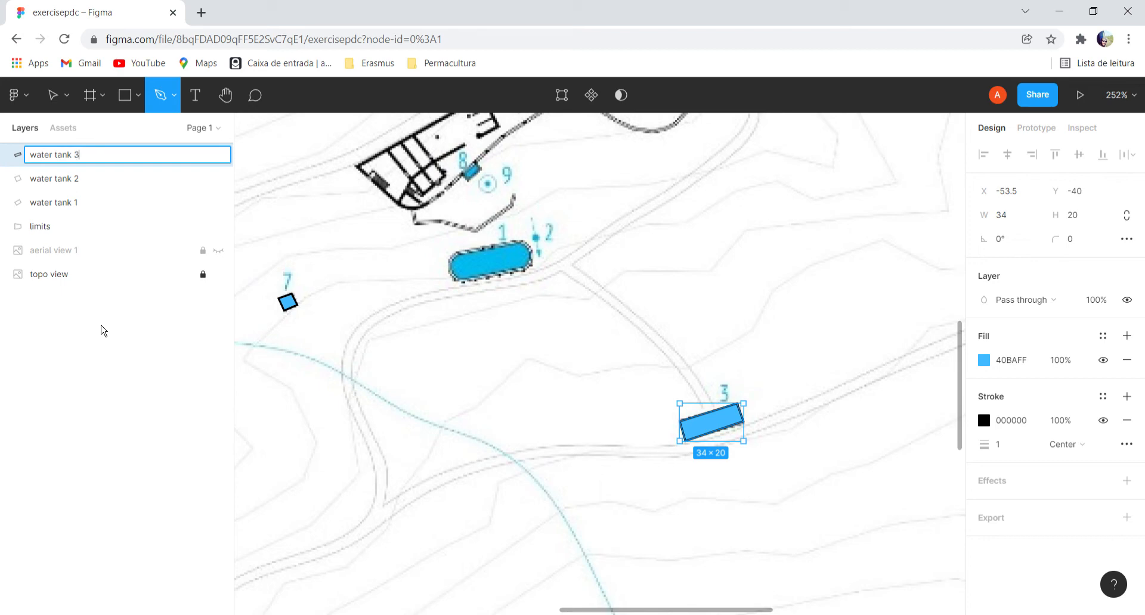
key(Return)
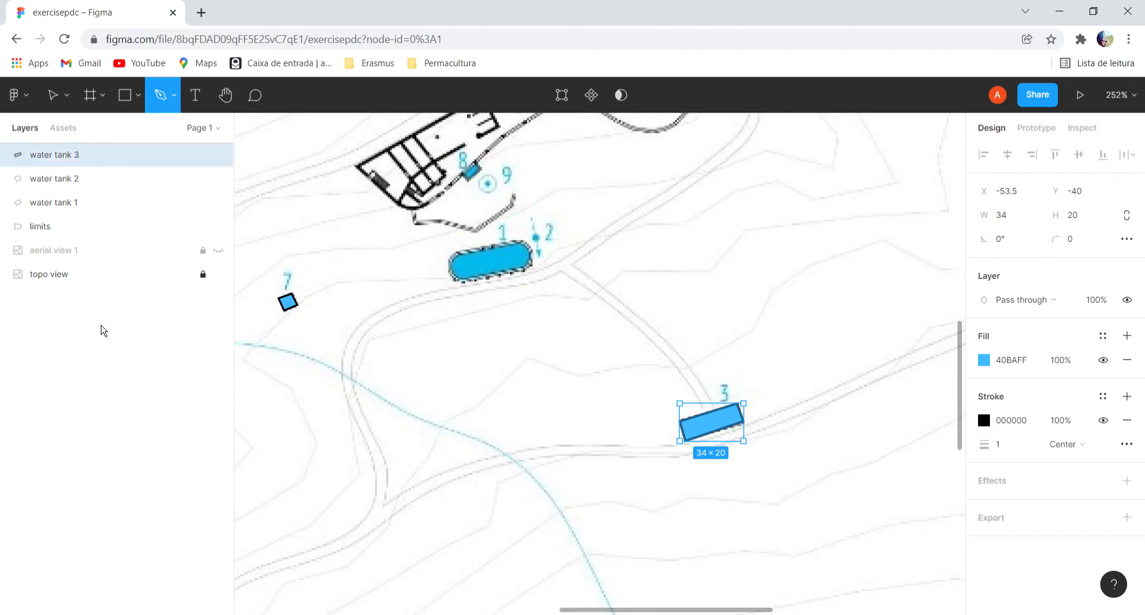
click(80, 362)
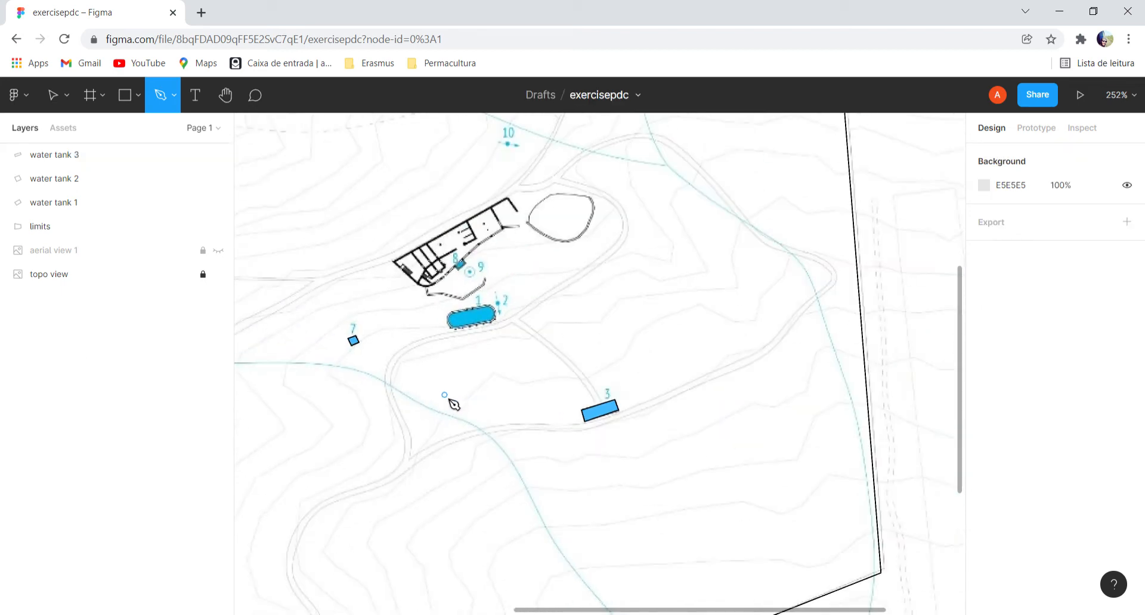
Hide the topo view layer and group the water tank 1, water tank 2 and water tank 3 layers.
scroll(452, 400, down, 5)
scroll(596, 364, left, 4)
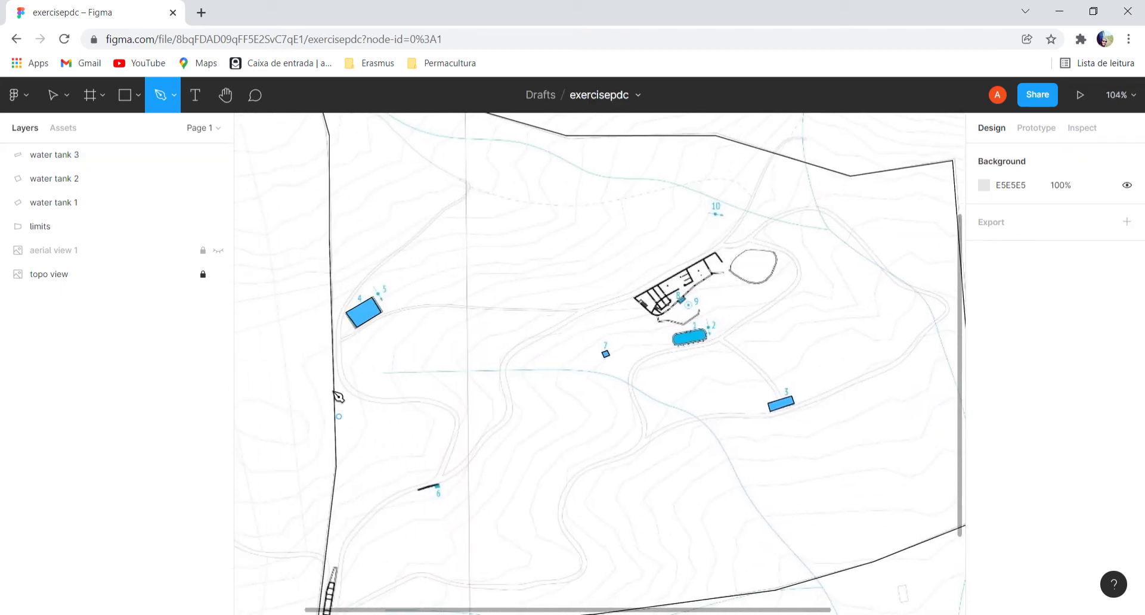
click(219, 274)
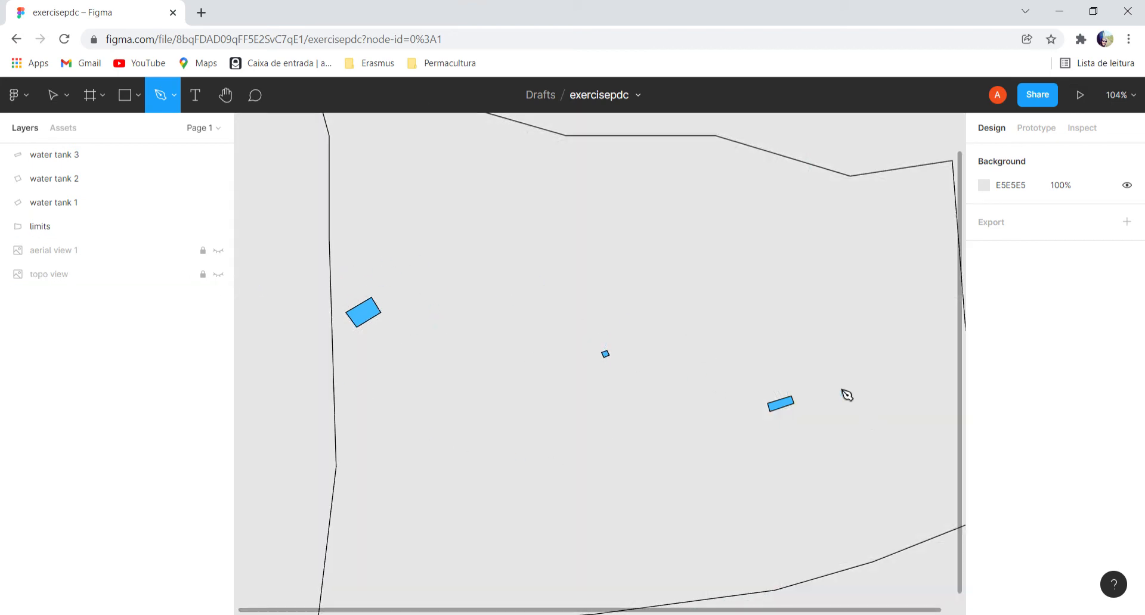
click(66, 155)
shift+click(67, 178)
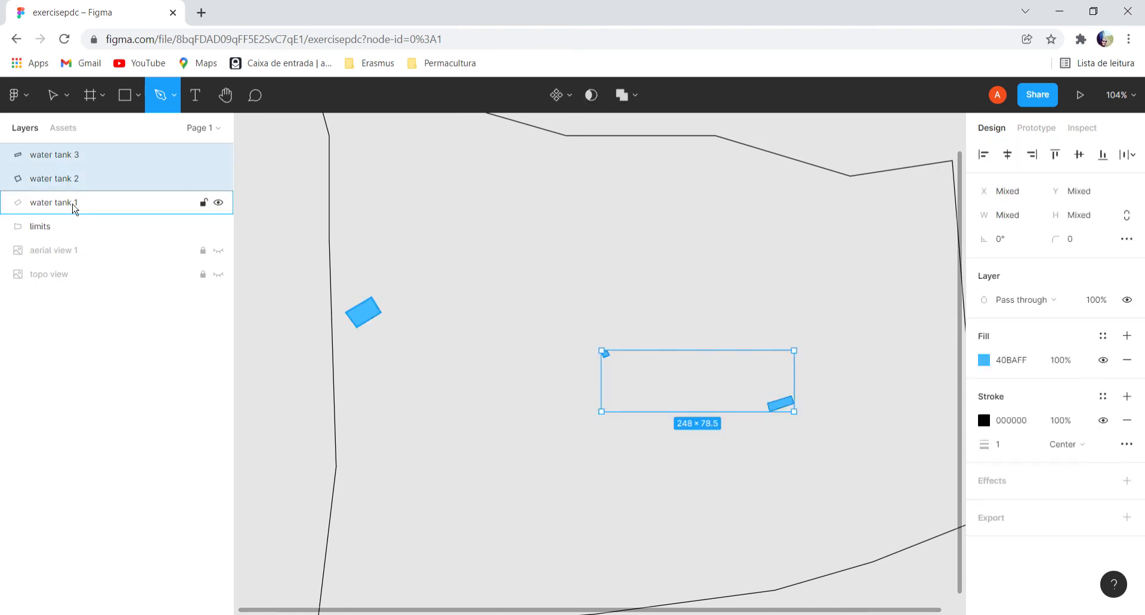
shift+click(65, 210)
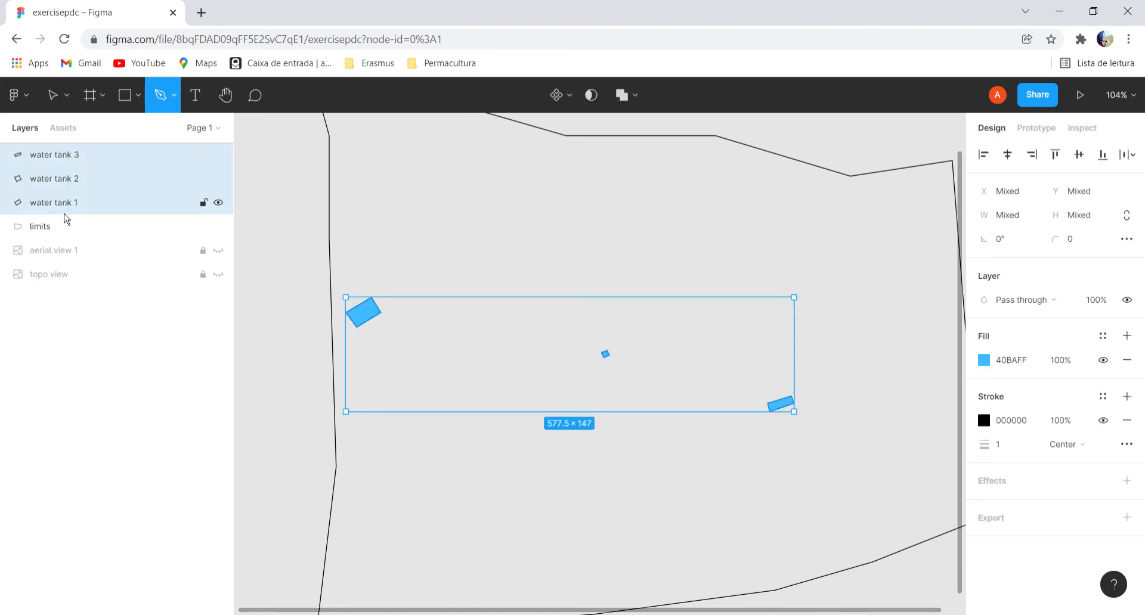
right_click(54, 182)
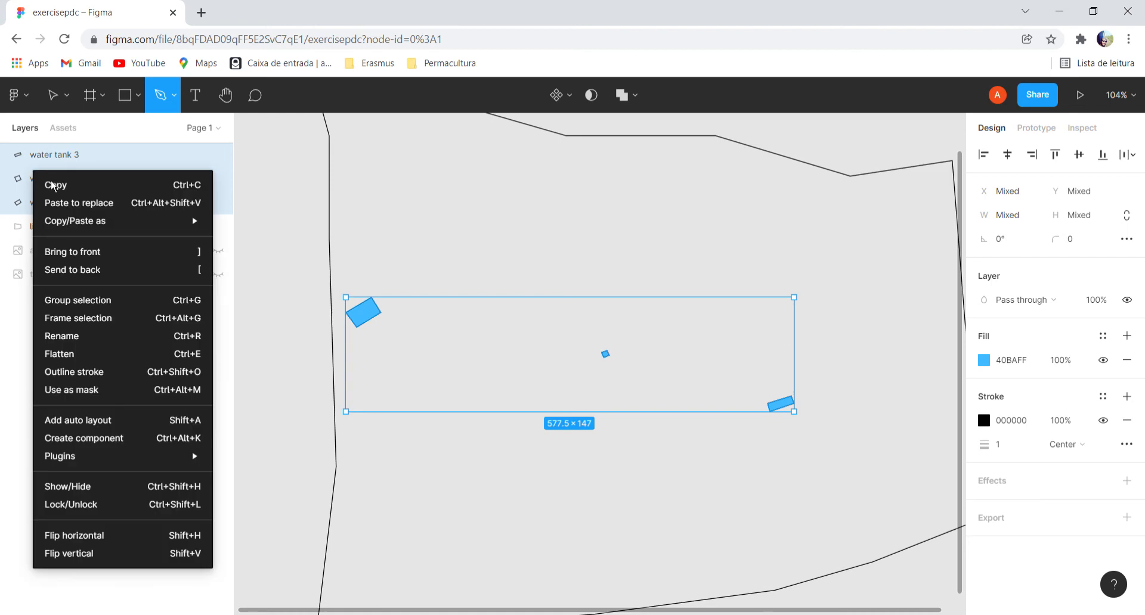
click(97, 301)
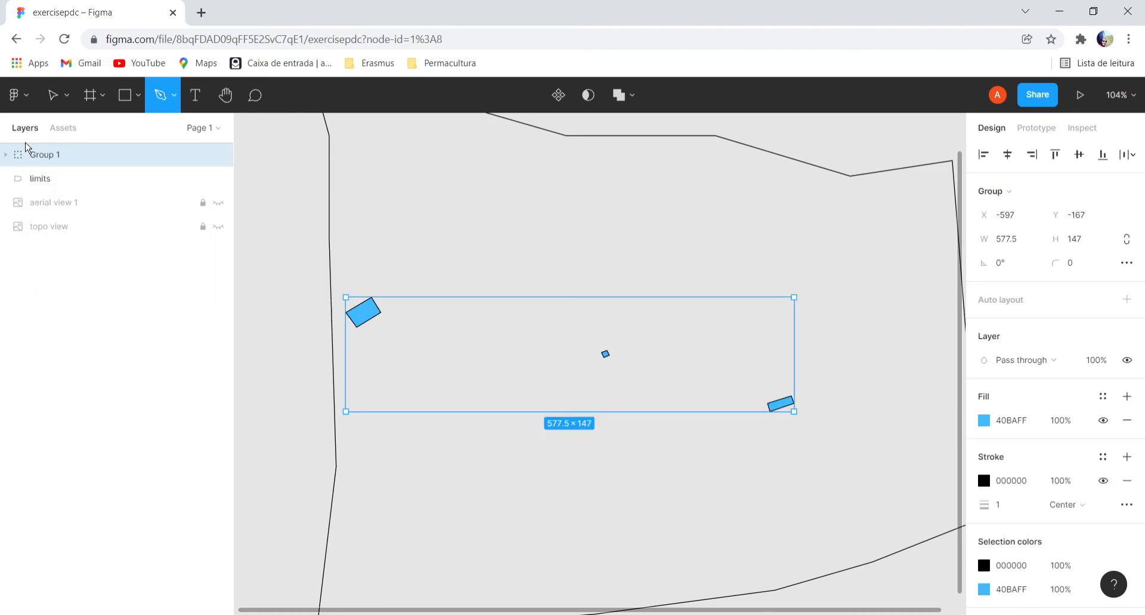
Rename the group of water tanks as Water management, collapse it and deselect it.
click(6, 155)
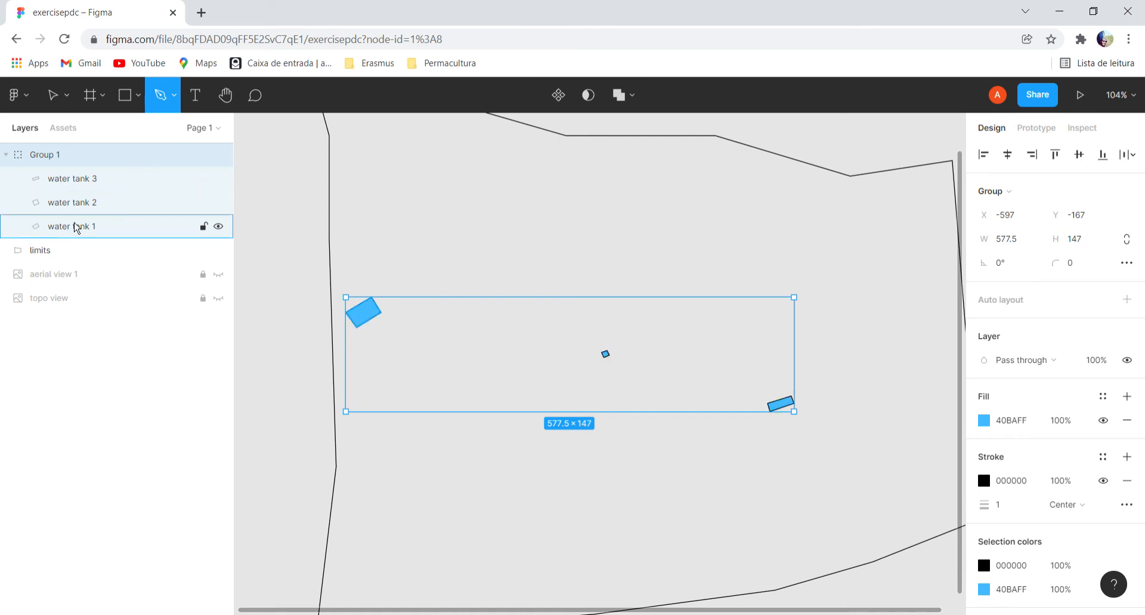
right_click(52, 161)
click(59, 330)
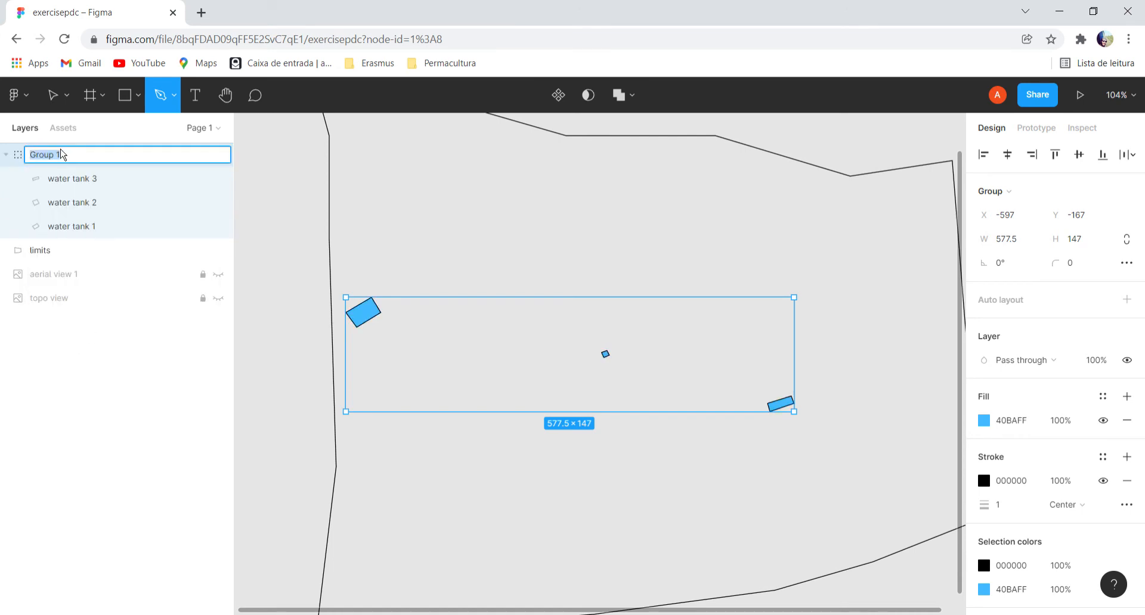
key(BackSpace)
key(Return)
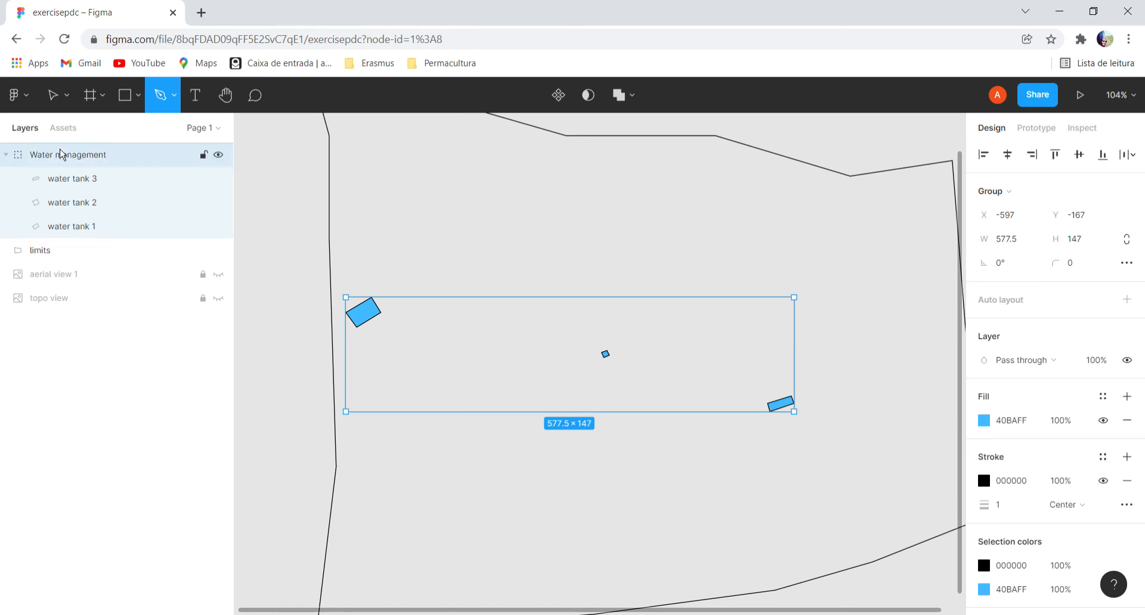
click(6, 155)
click(103, 325)
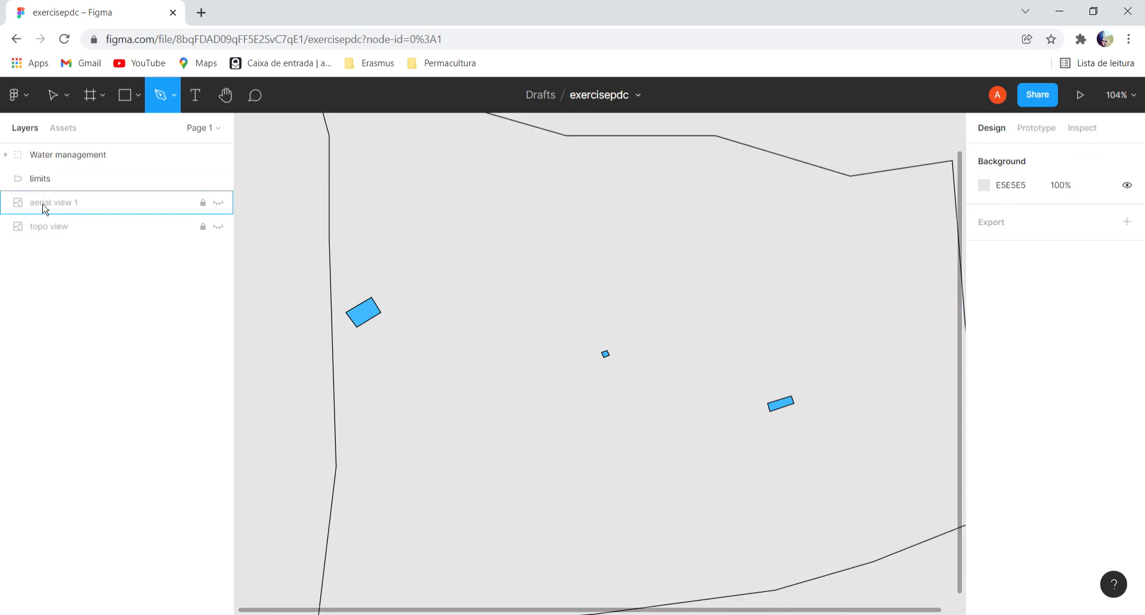
Show the aerial view 1 and topo view layers and examine the traced tanks and site limits against the aerial photo.
click(218, 203)
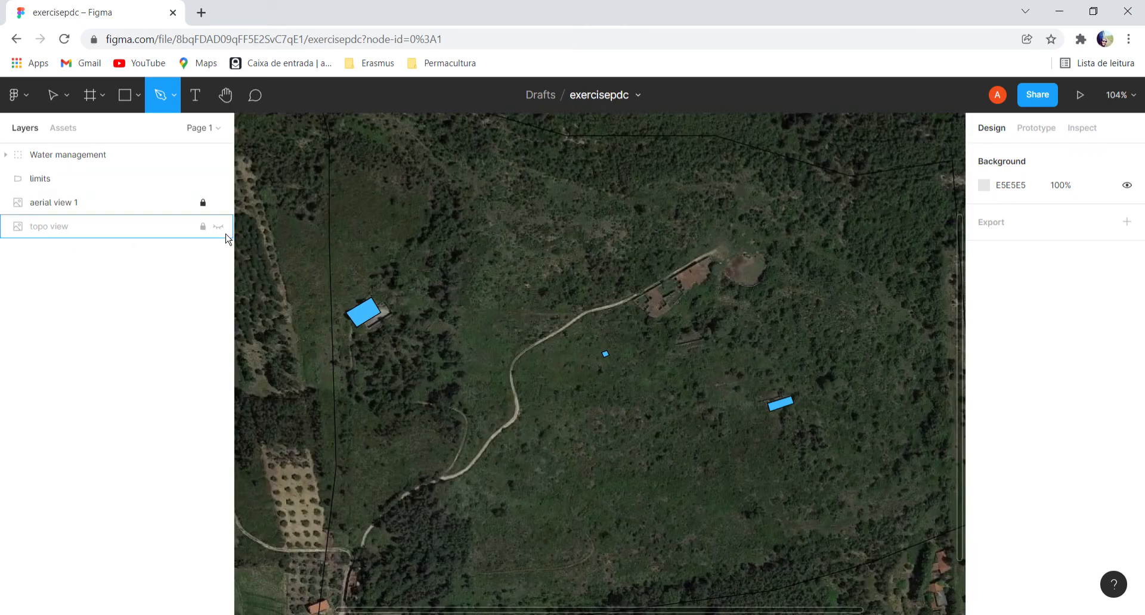
click(218, 227)
scroll(443, 321, down, 5)
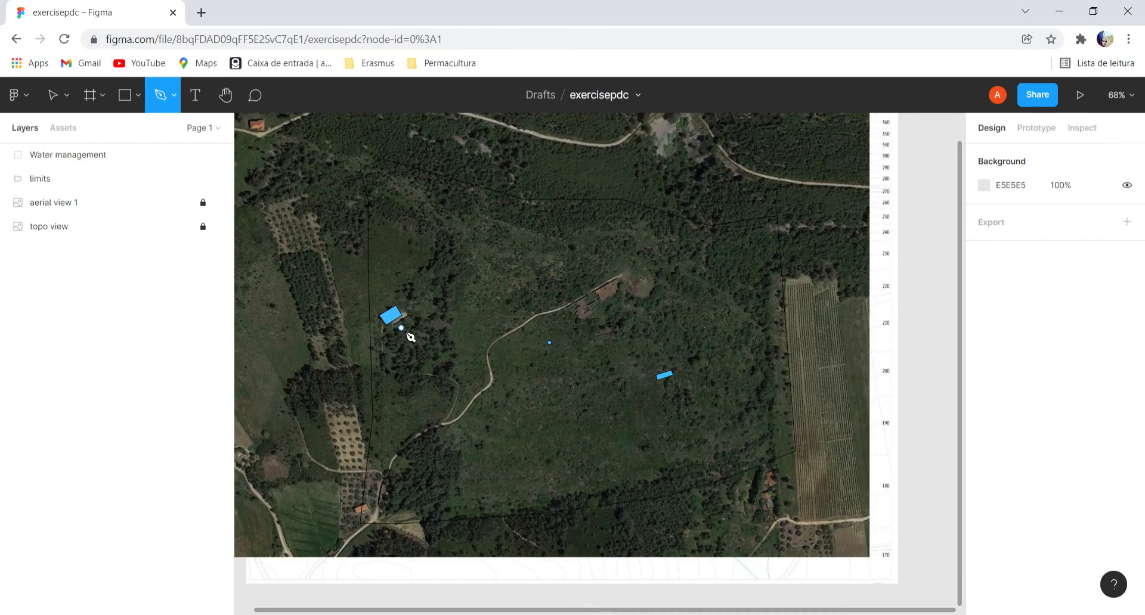
scroll(405, 331, up, 10)
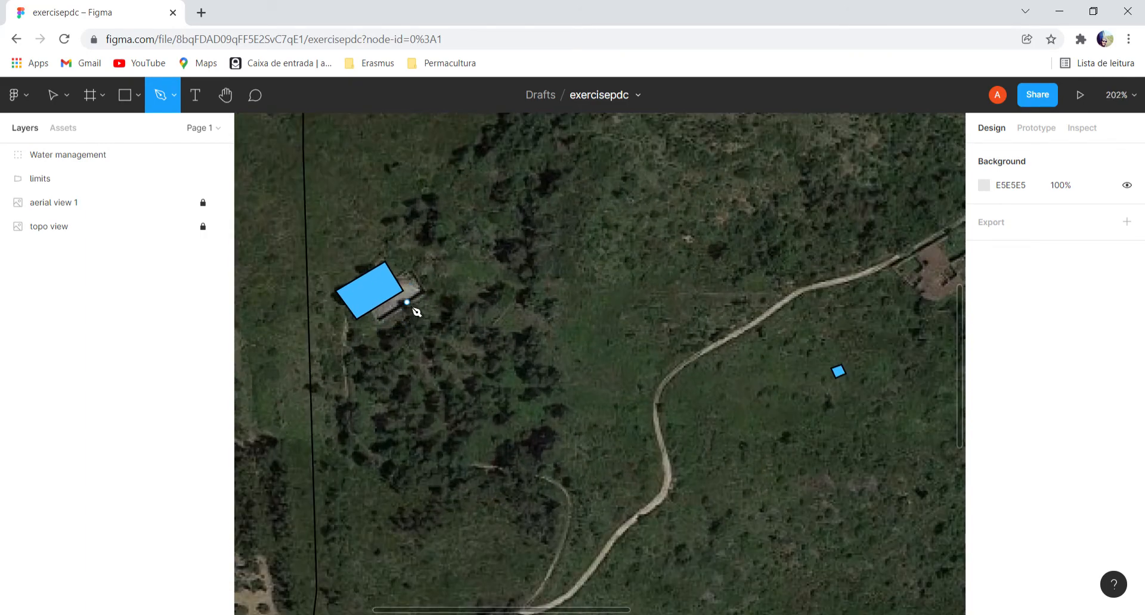
scroll(511, 361, down, 8)
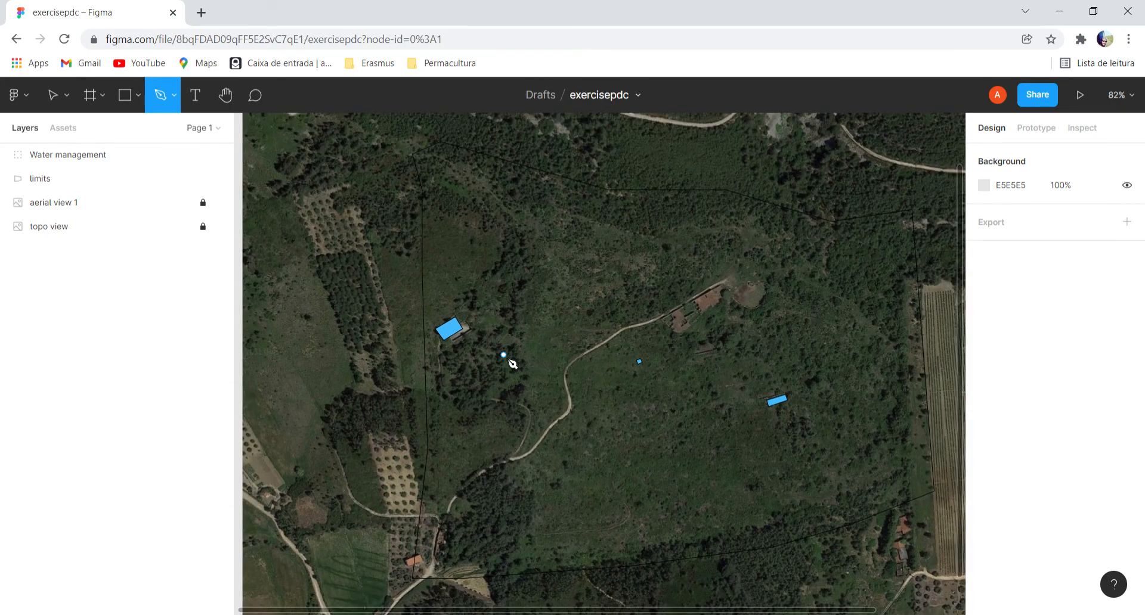
scroll(511, 362, down, 2)
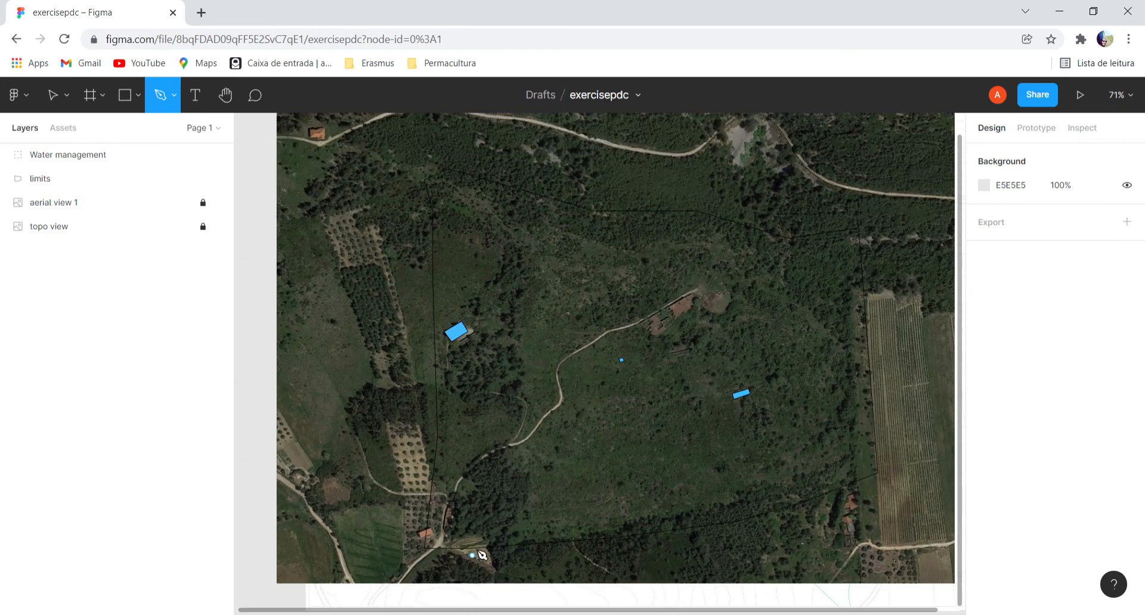
scroll(457, 496, up, 5)
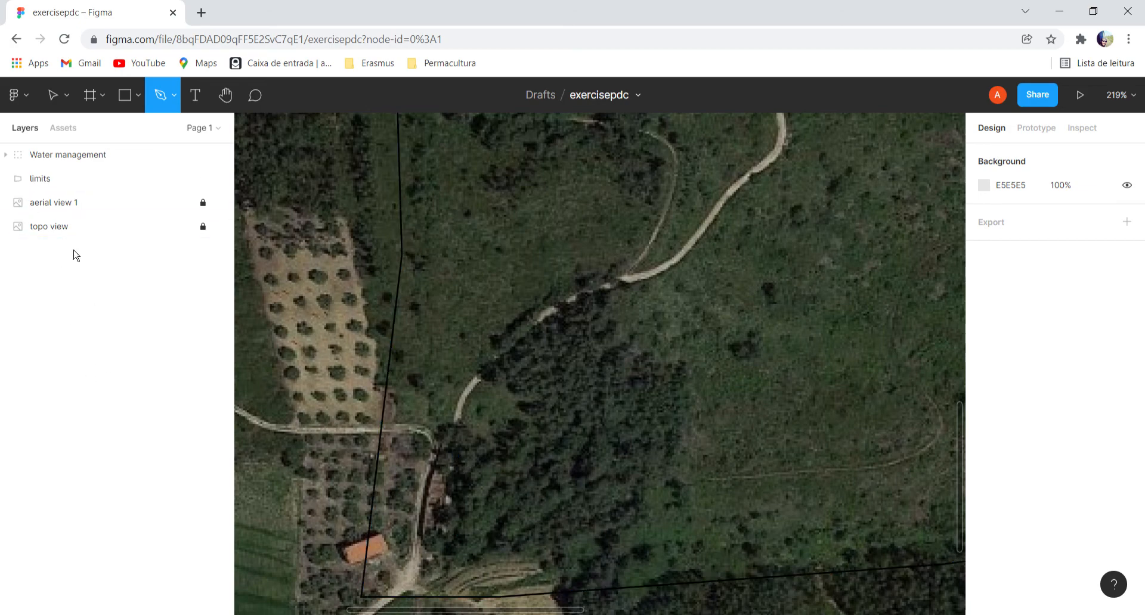
Hide aerial view 1 and trace the dashed upper section of the narrow structure beside the western limit as a closed four-corner outline.
click(218, 202)
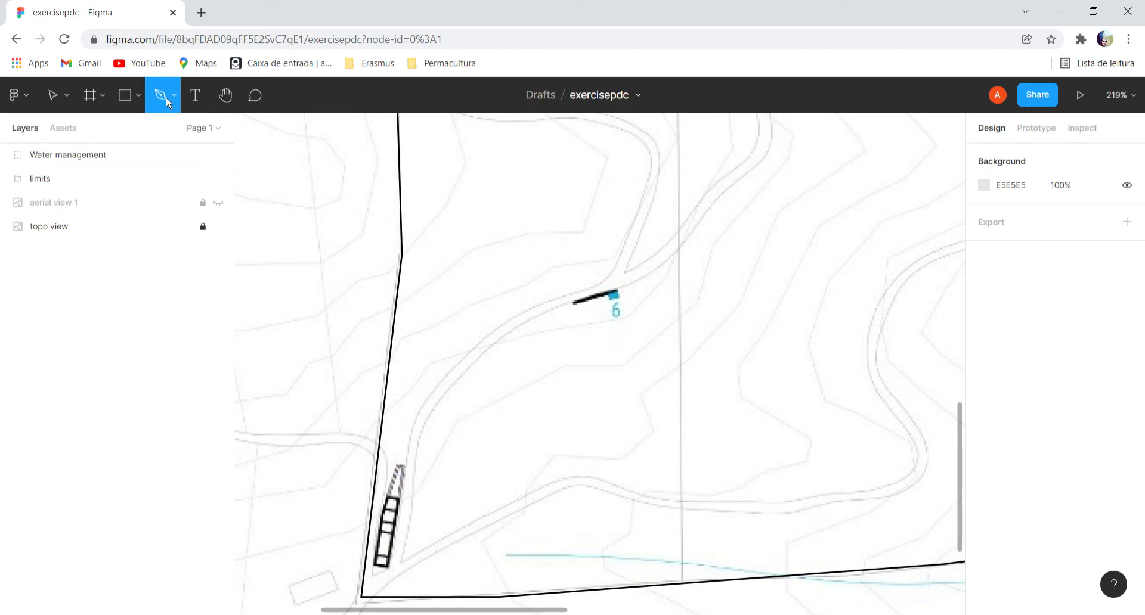
scroll(403, 474, up, 3)
click(398, 461)
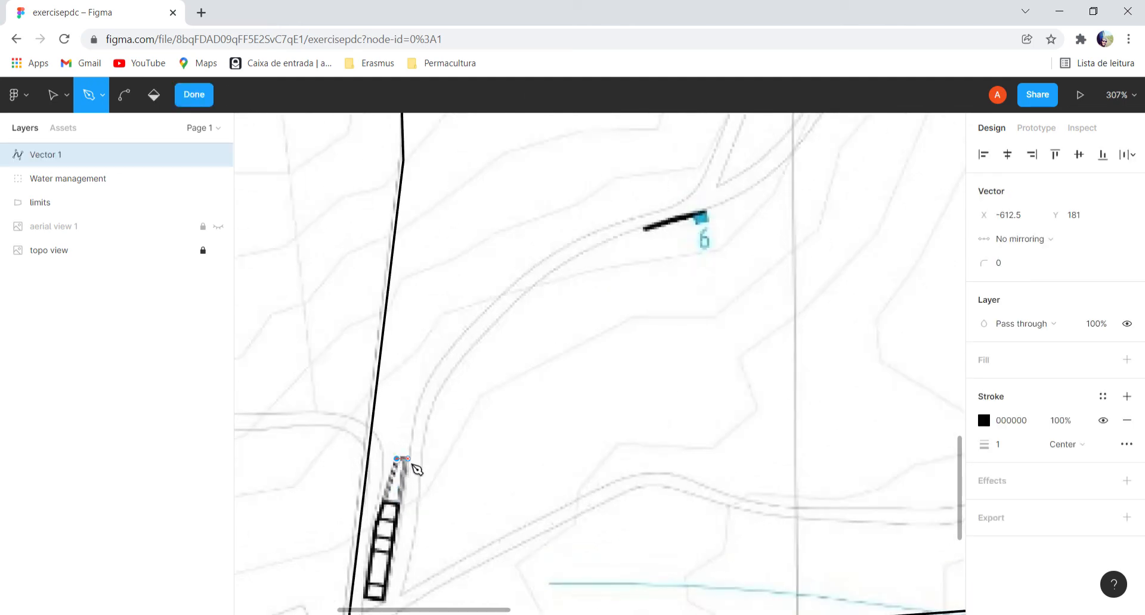
click(408, 460)
click(397, 503)
click(382, 502)
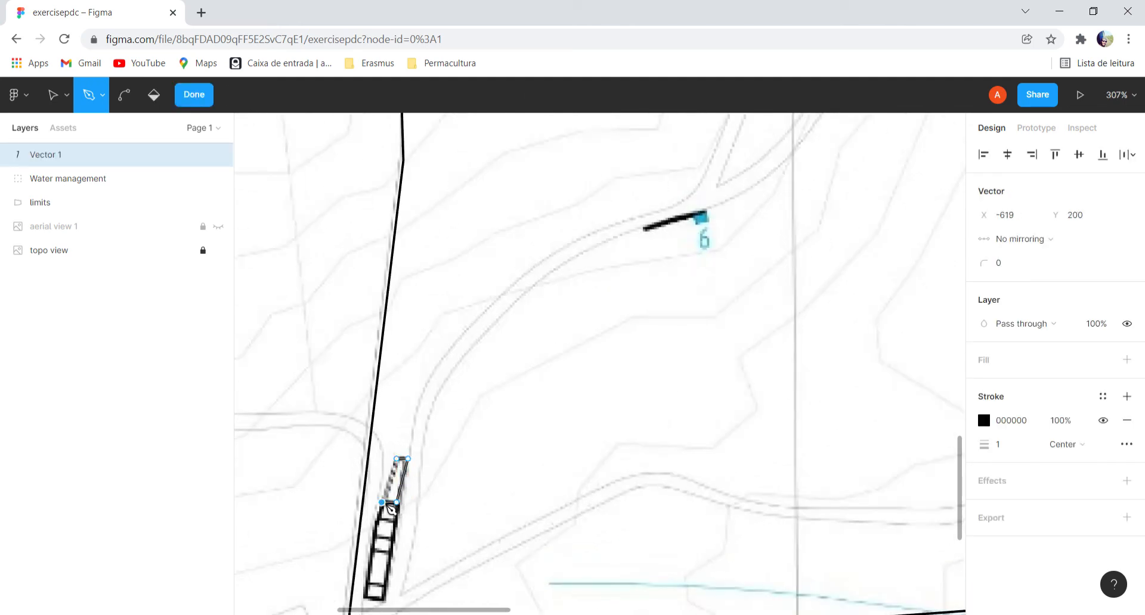
click(397, 460)
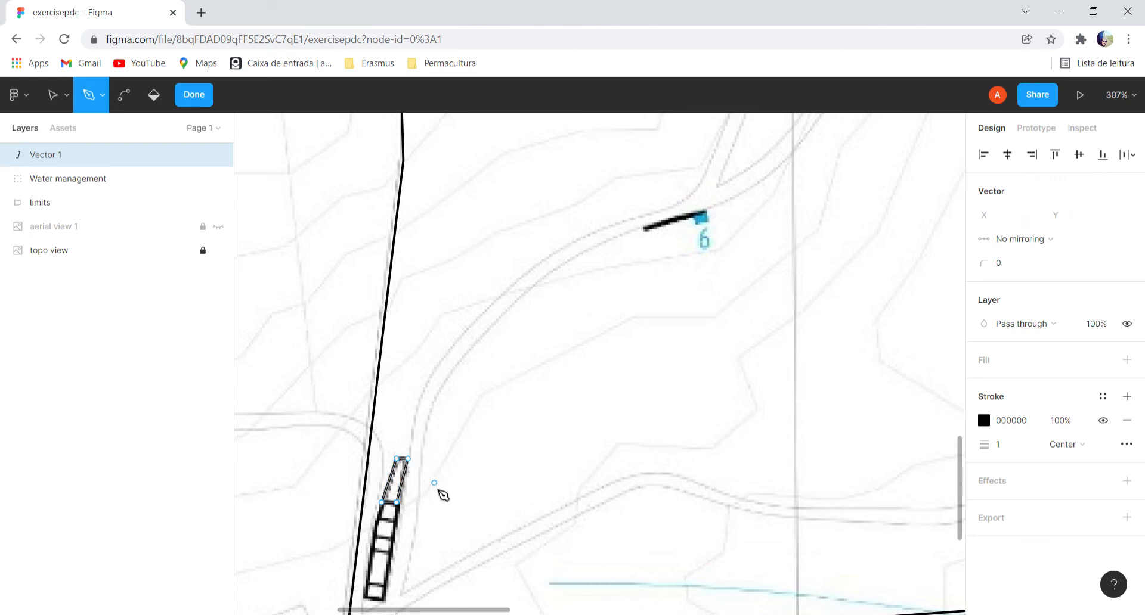
click(90, 374)
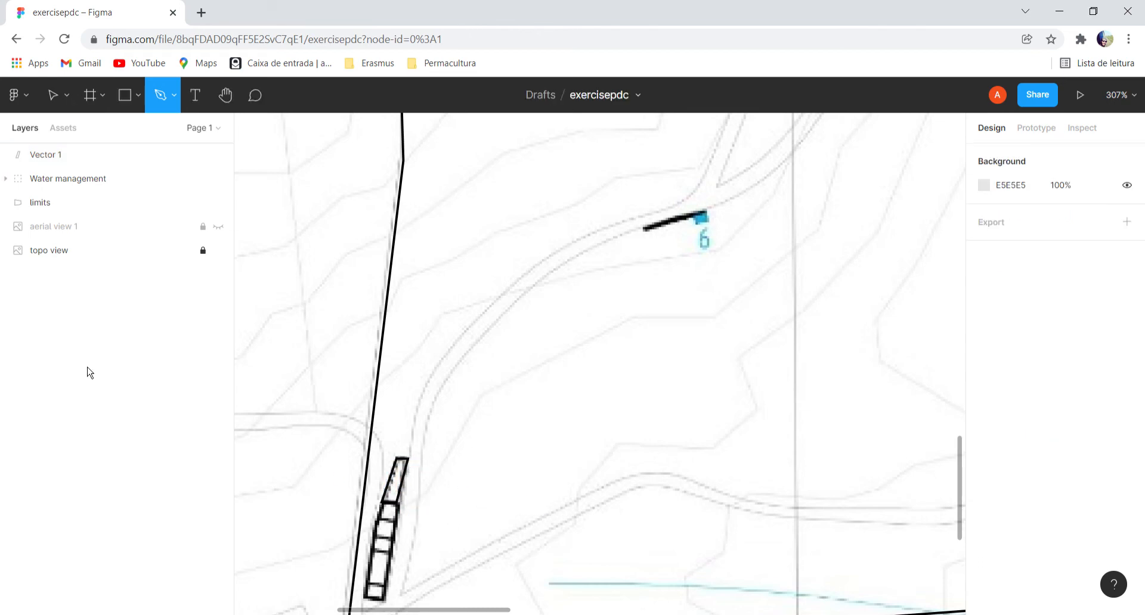
Trace the lower, solid-lined section of the narrow structure by the western limit as a separate closed four-corner outline.
click(380, 506)
click(397, 505)
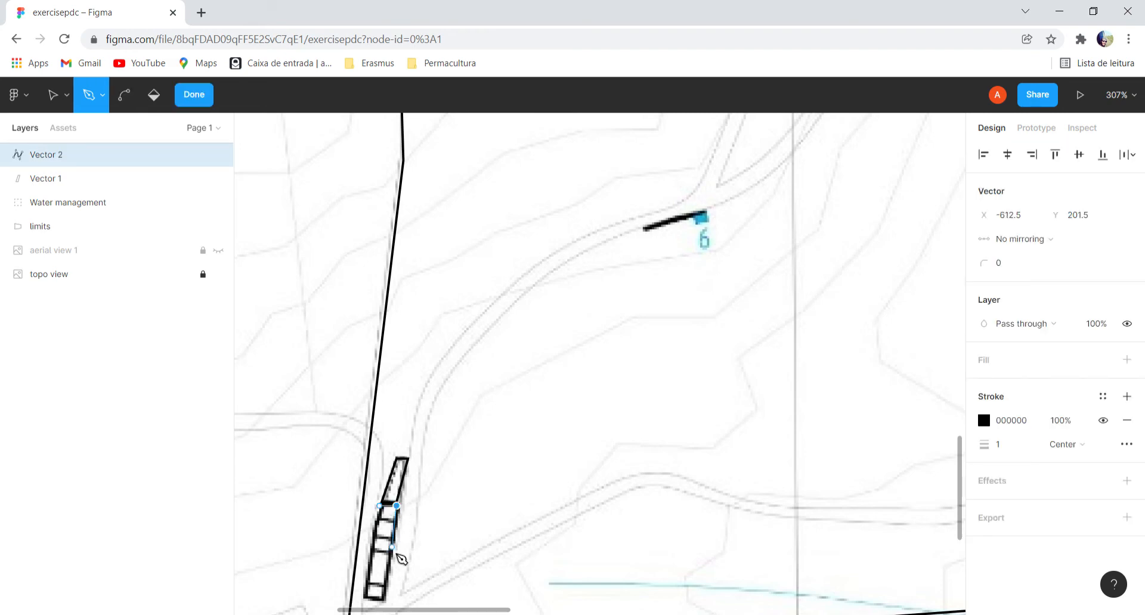
click(383, 597)
click(363, 596)
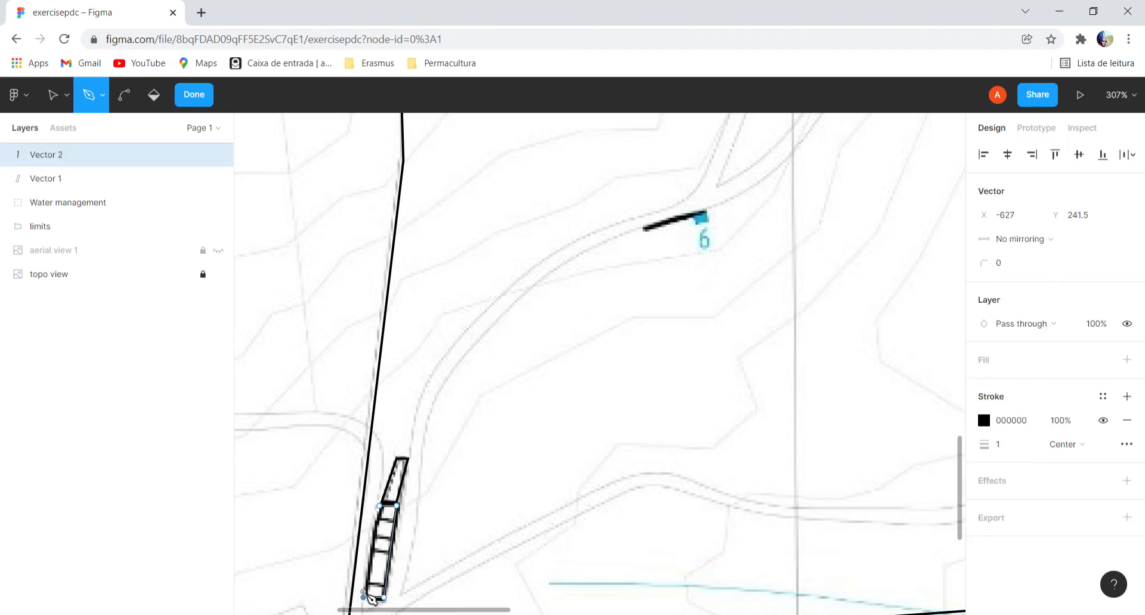
click(380, 506)
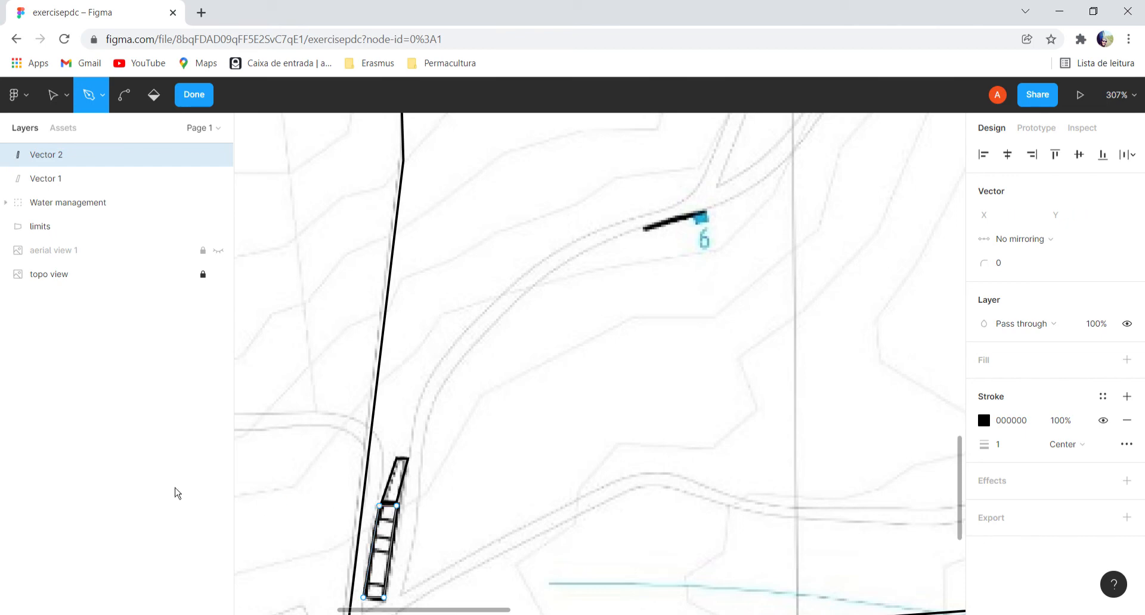
click(110, 337)
Rename the outline of the narrow structure's upper section as gate house.
click(69, 182)
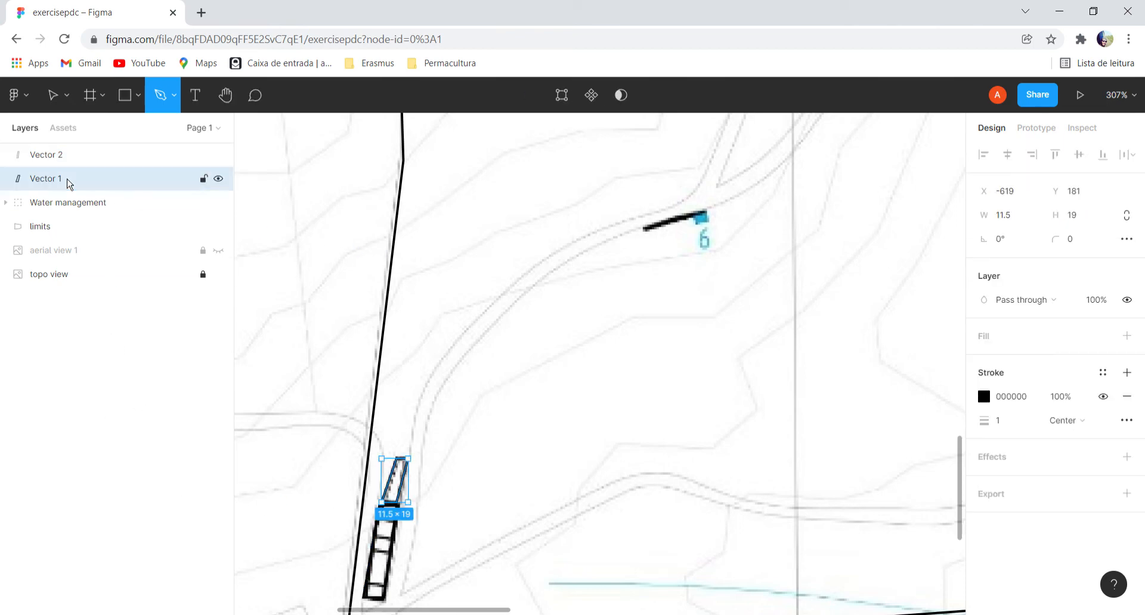
right_click(69, 182)
click(102, 332)
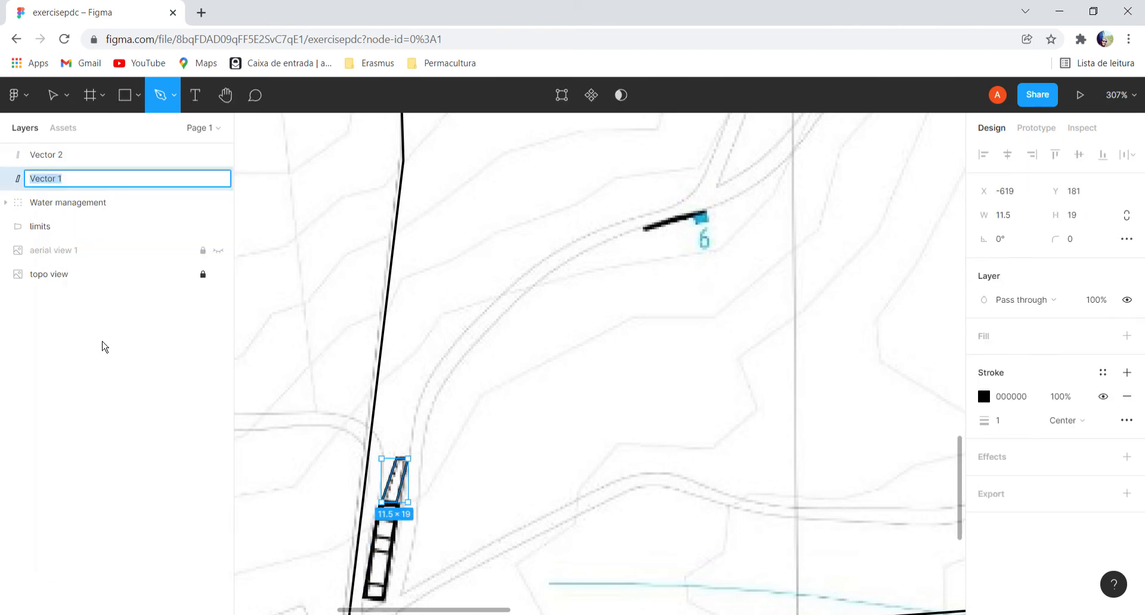
text(house)
key(Return)
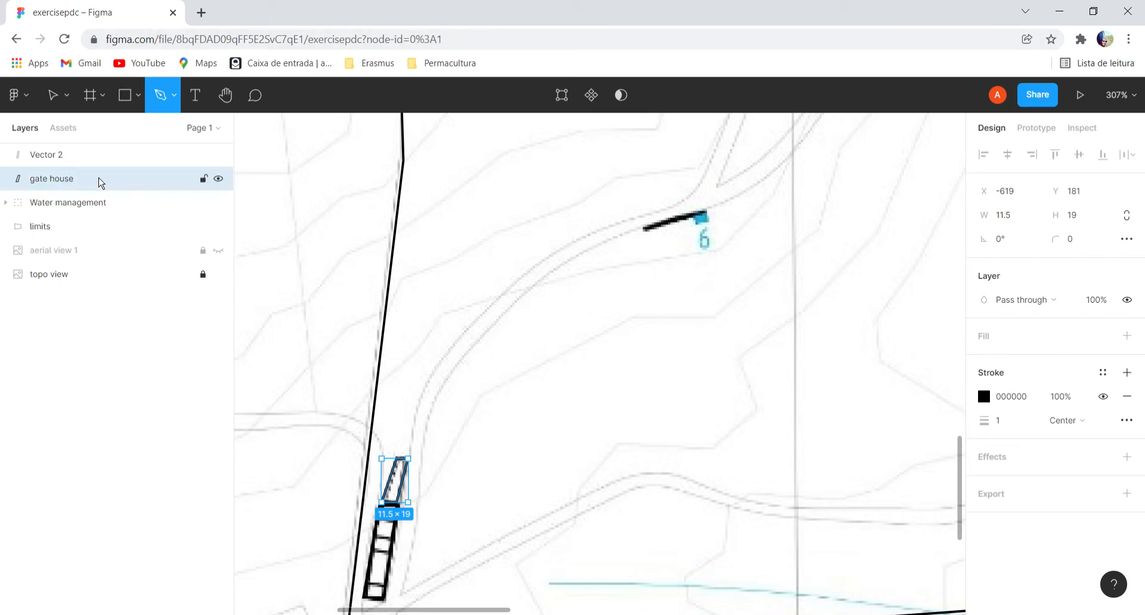
Rename the outline of the narrow structure's lower section as gate house 2 and deselect it.
click(64, 166)
right_click(64, 165)
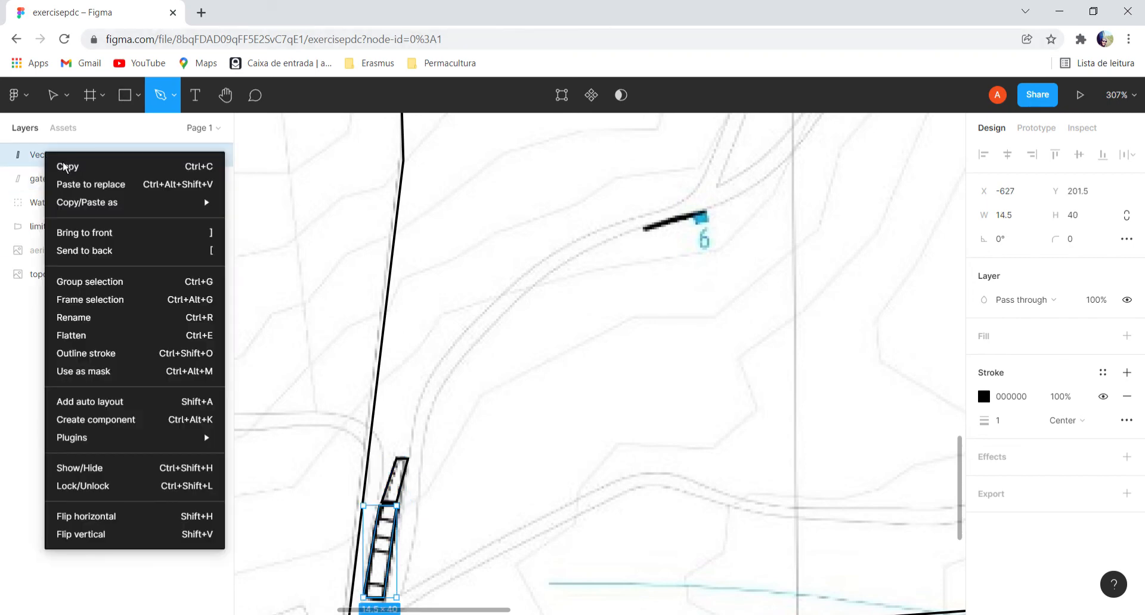
click(98, 317)
text(gate house 2)
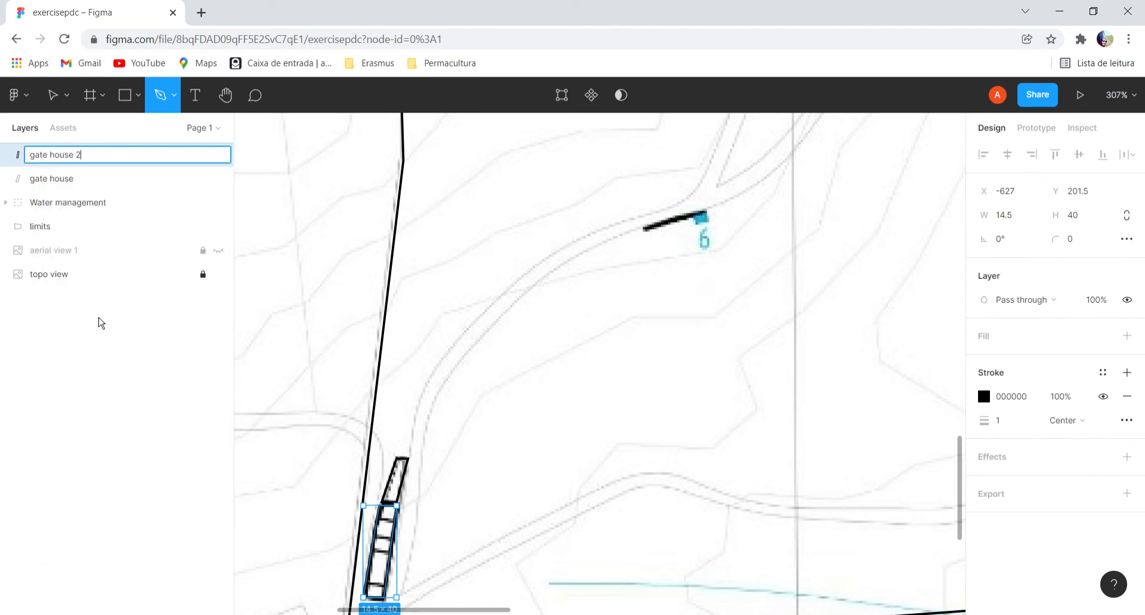
key(Return)
key(Escape)
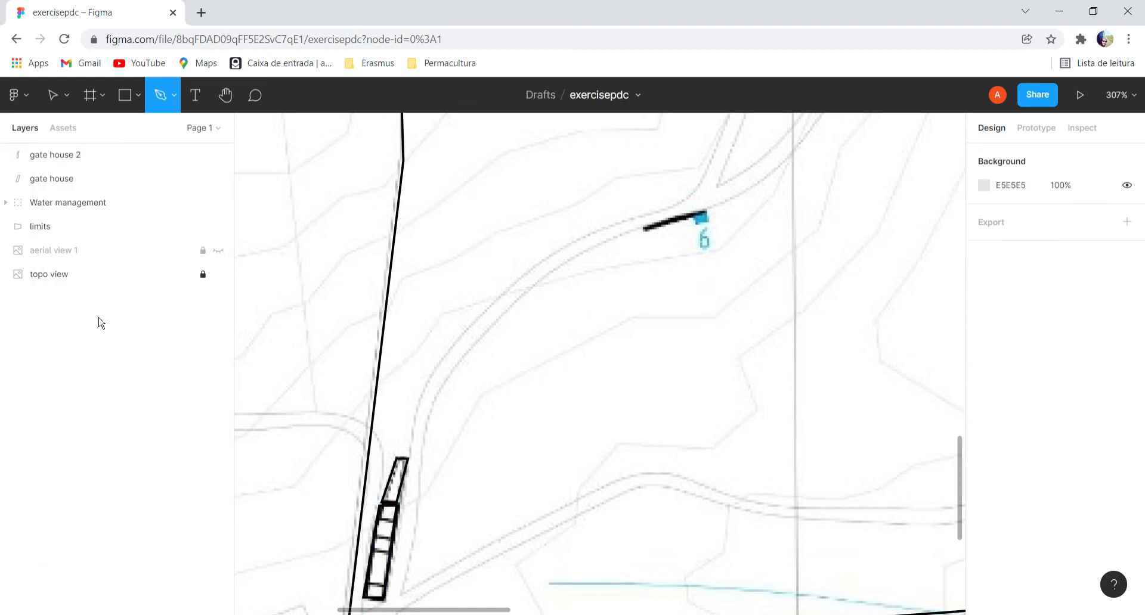
Add a solid yellow fill, FFD130, to the gate house layer.
click(77, 179)
click(987, 349)
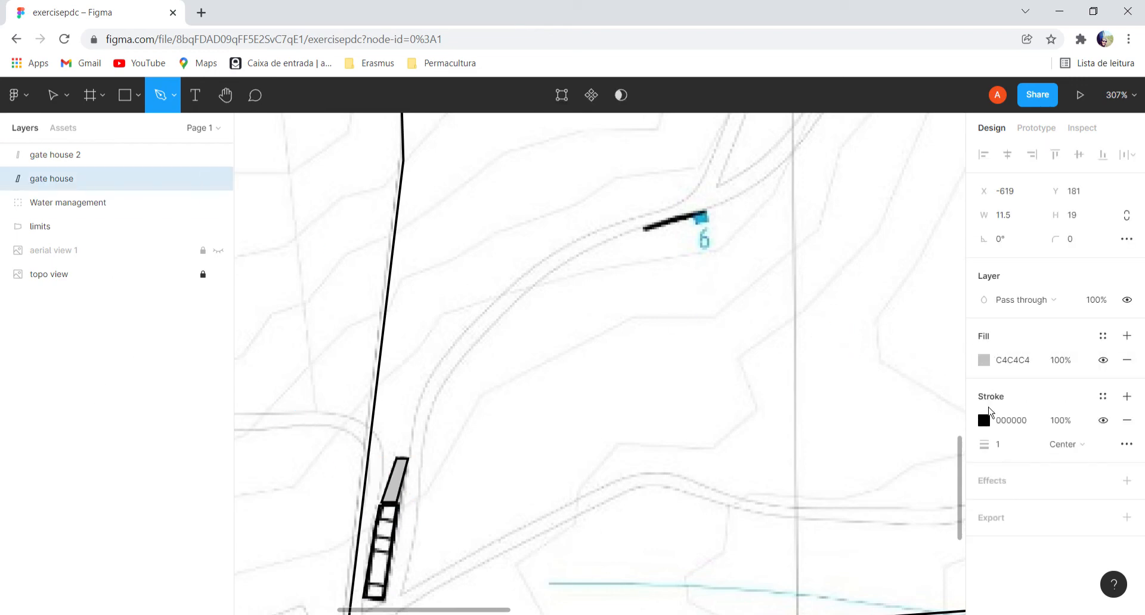
click(990, 362)
click(852, 441)
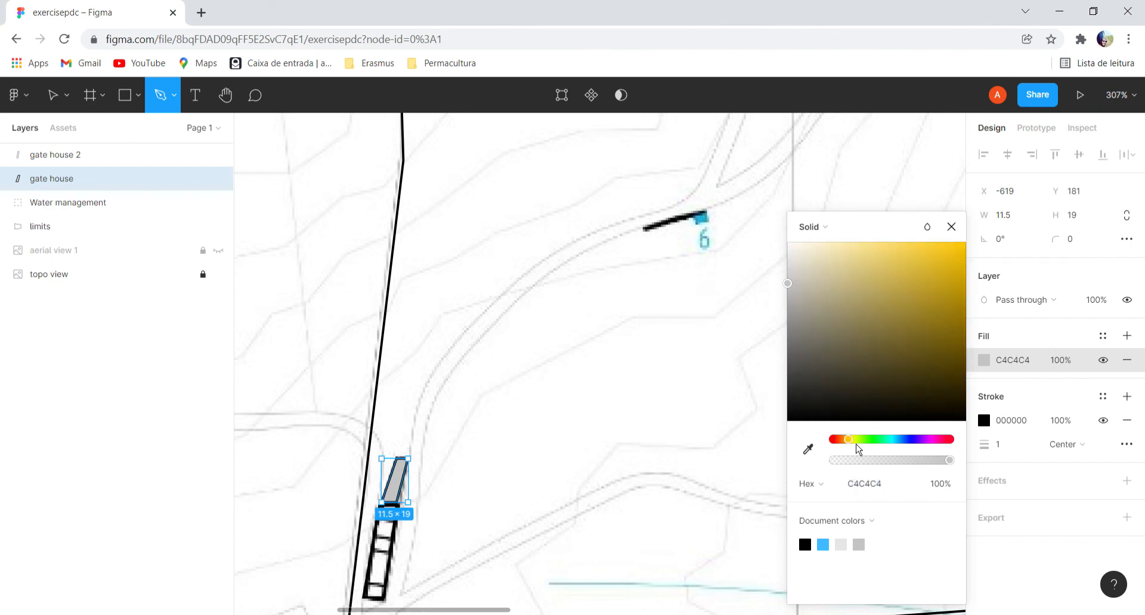
drag(936, 264, 932, 242)
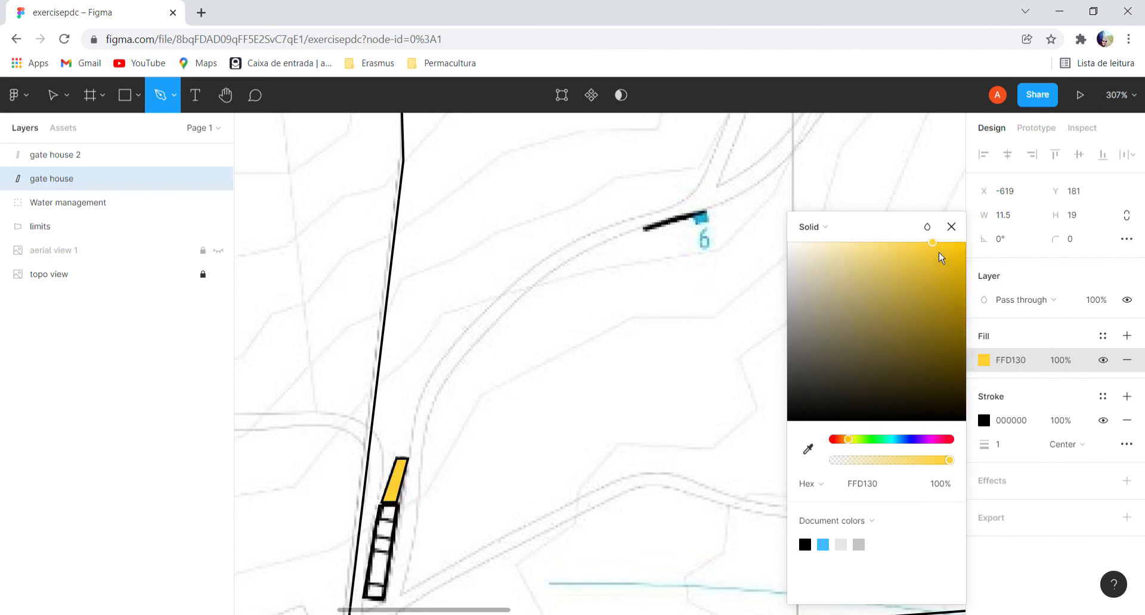
click(106, 310)
Fill the gate house 2 layer with the same yellow, FFD130, from the document colors.
click(72, 157)
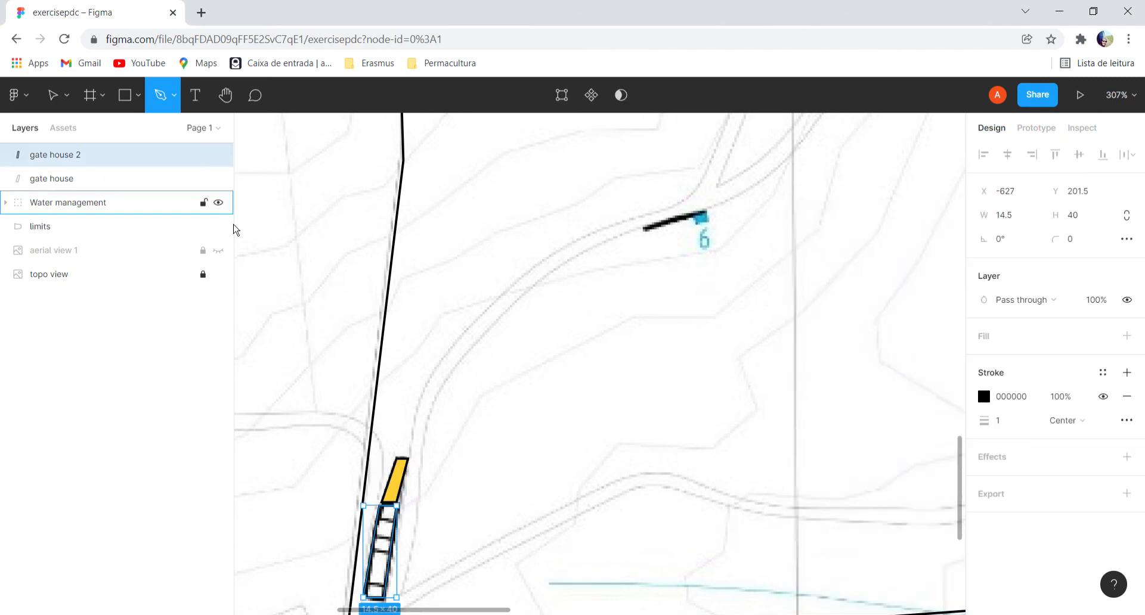
click(1003, 344)
click(985, 361)
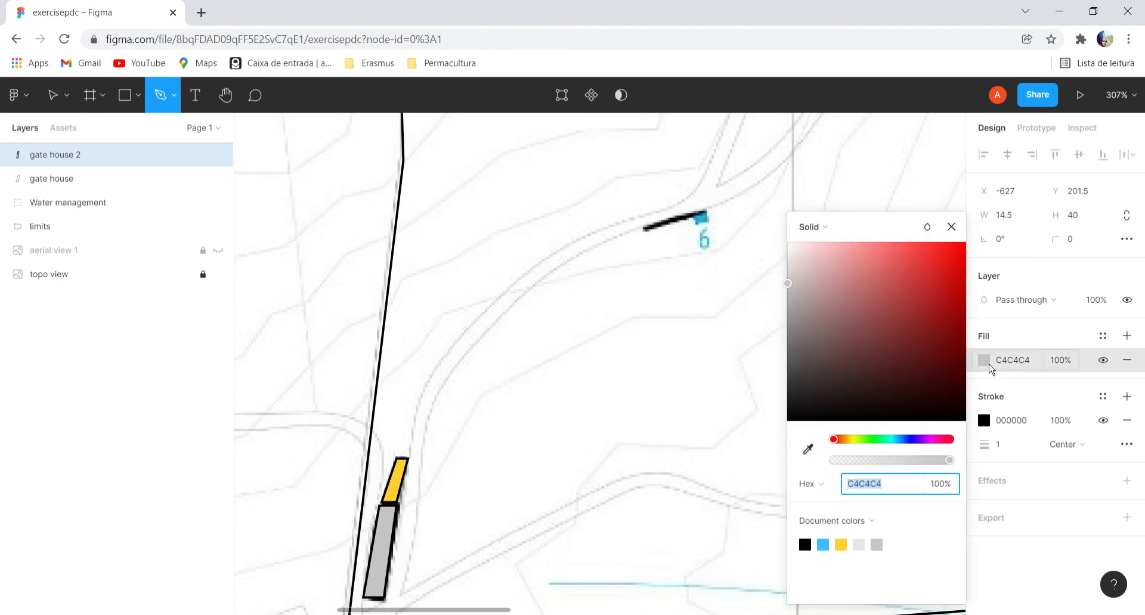
click(840, 544)
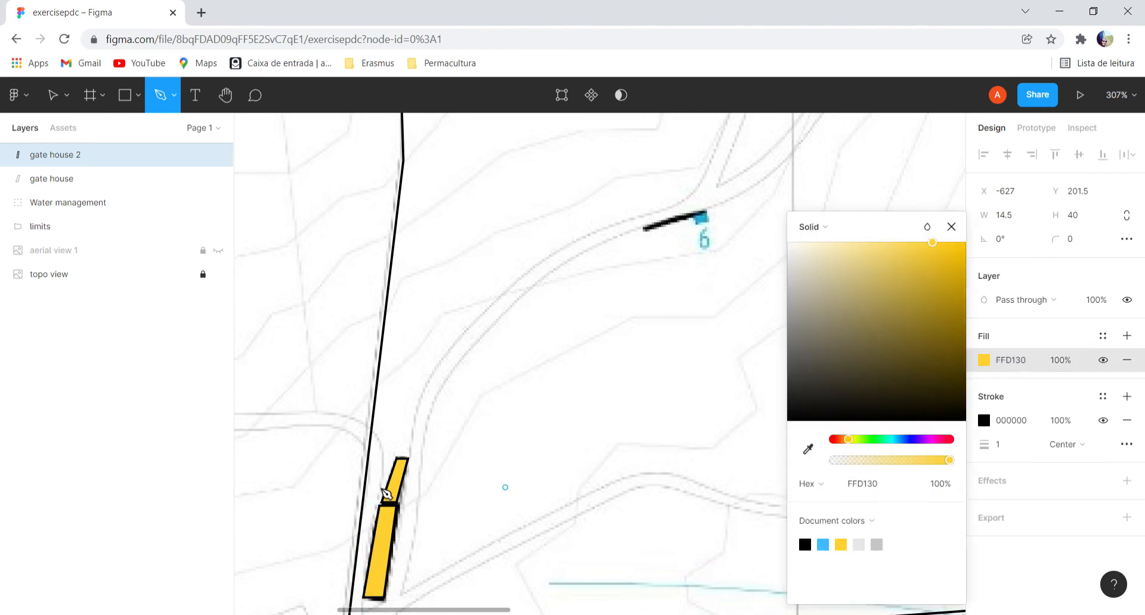
click(113, 337)
Hide the topo view layer to check the traced limits, tanks and gate houses without the map.
scroll(316, 291, down, 5)
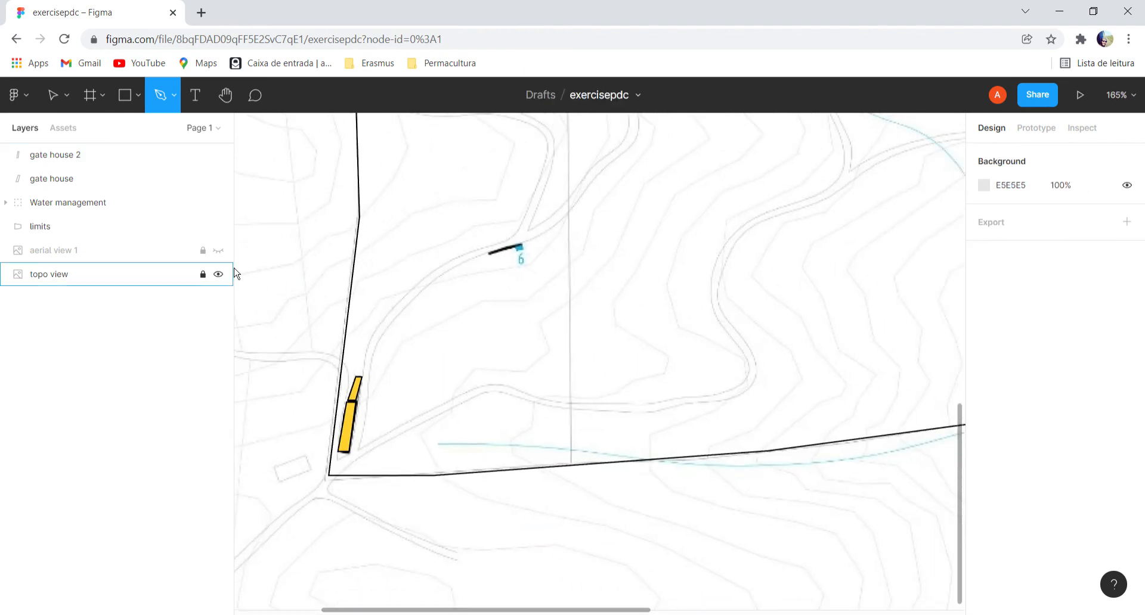
click(225, 278)
scroll(501, 260, down, 2)
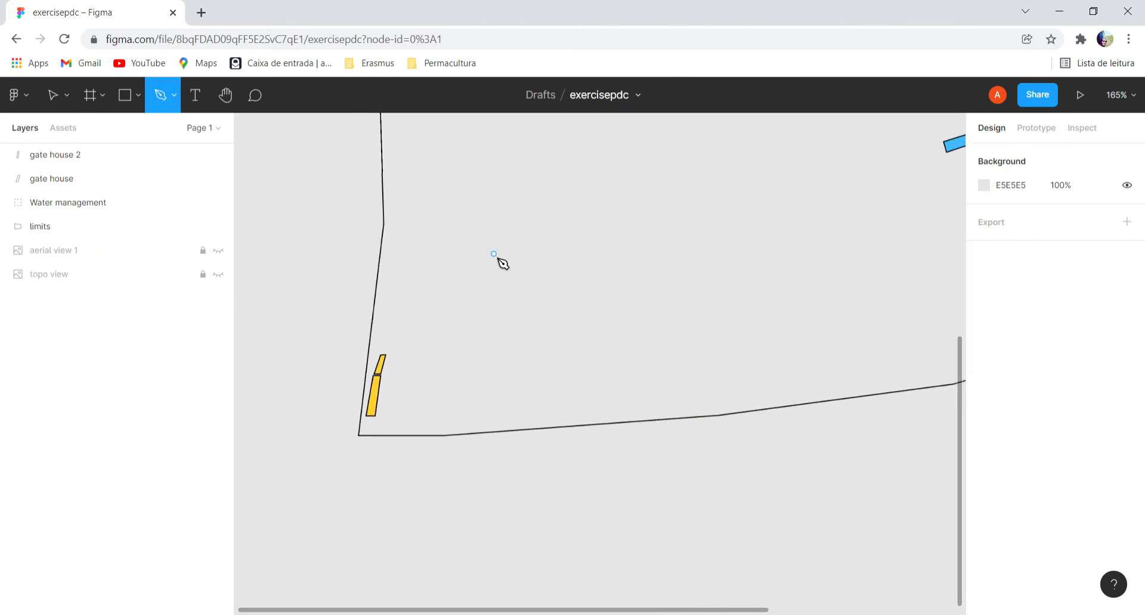
drag(960, 439, 957, 328)
scroll(752, 332, down, 1)
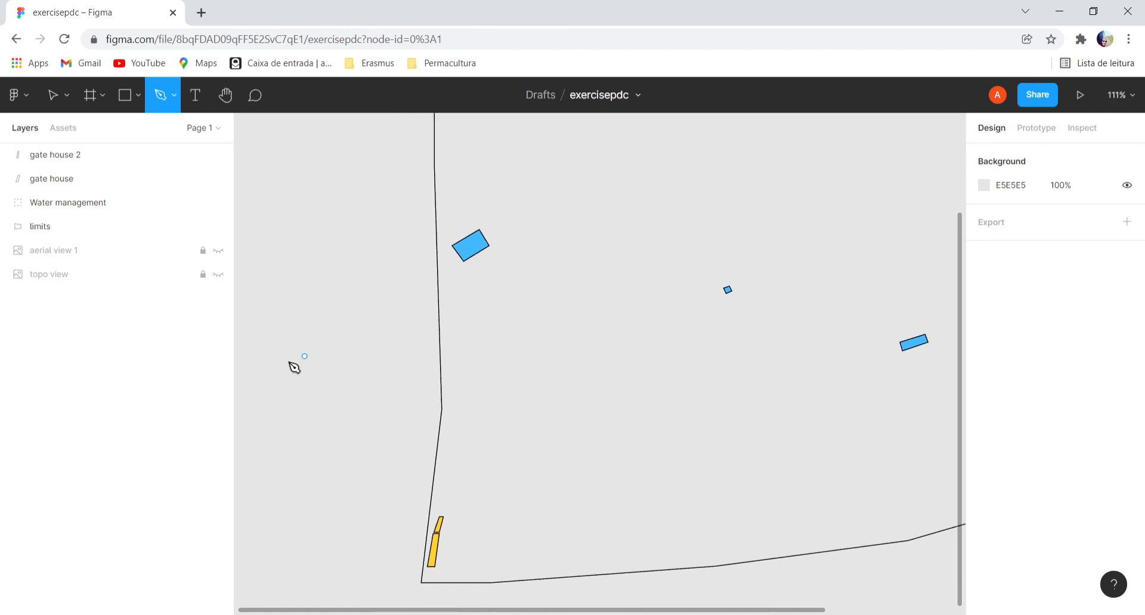
Group the gate house and gate house 2 layers.
click(59, 156)
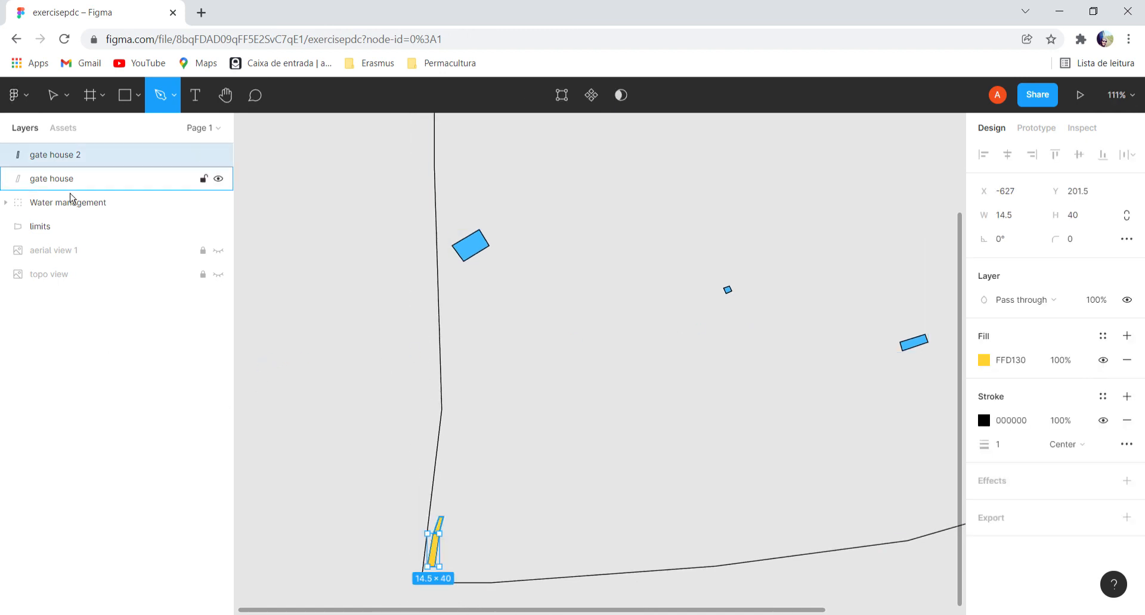
shift+click(65, 179)
right_click(64, 179)
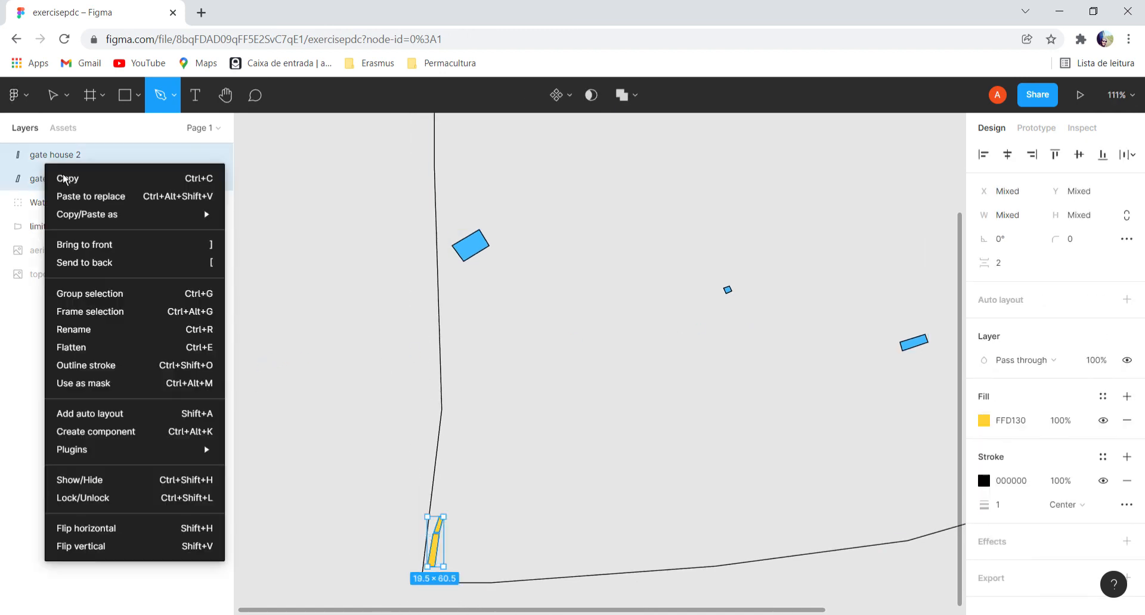
click(105, 299)
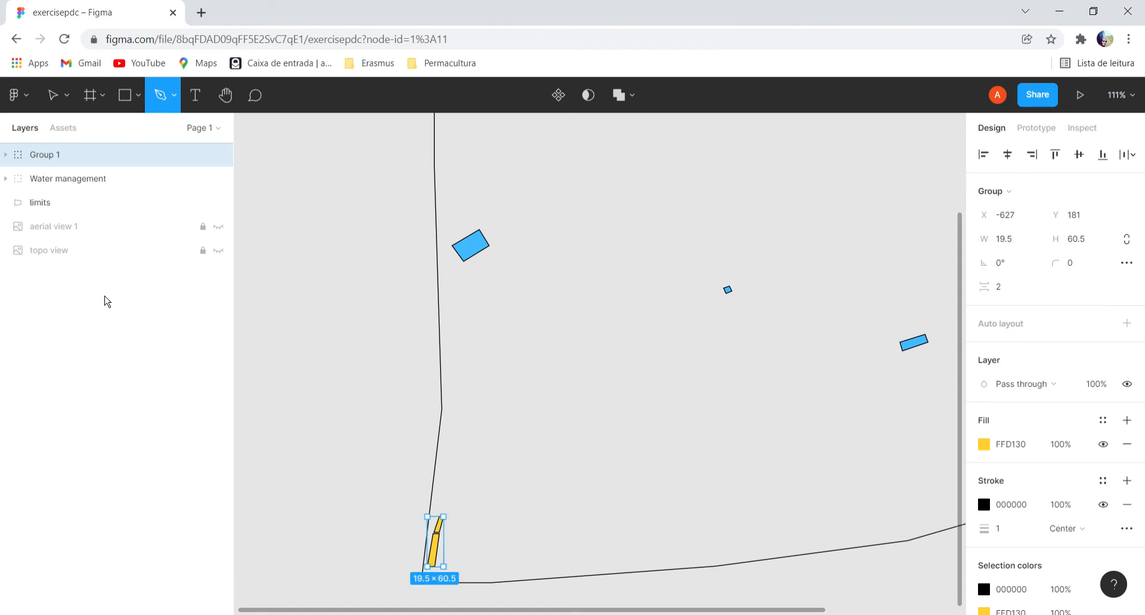
Rename the group of gate houses as buildings, deselect it and bring the whole site into view.
right_click(33, 152)
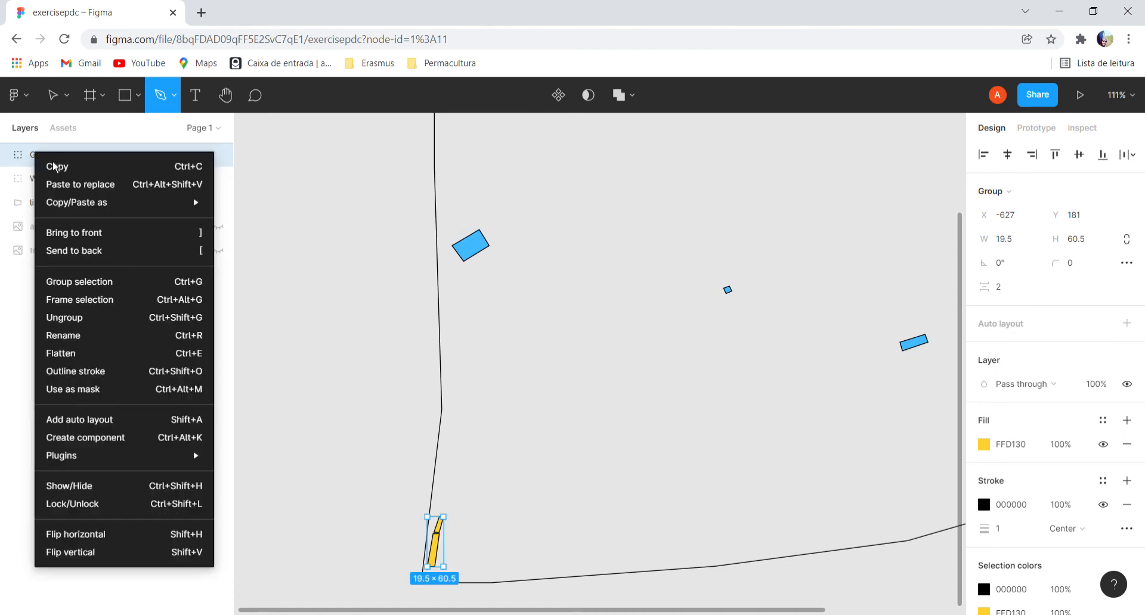
click(85, 339)
text(buildings)
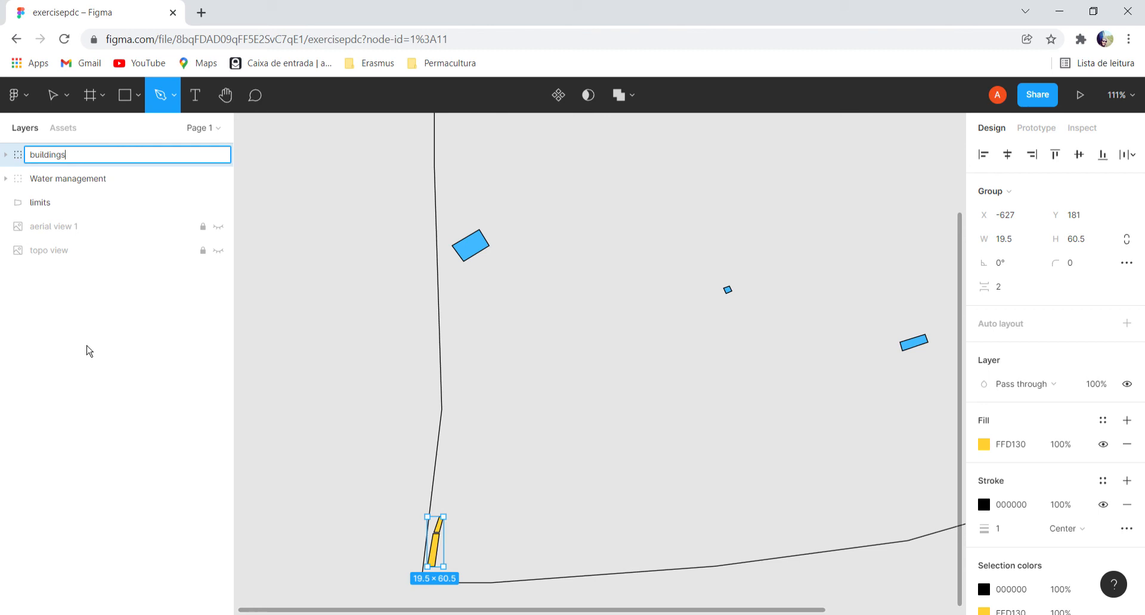
key(Return)
click(92, 378)
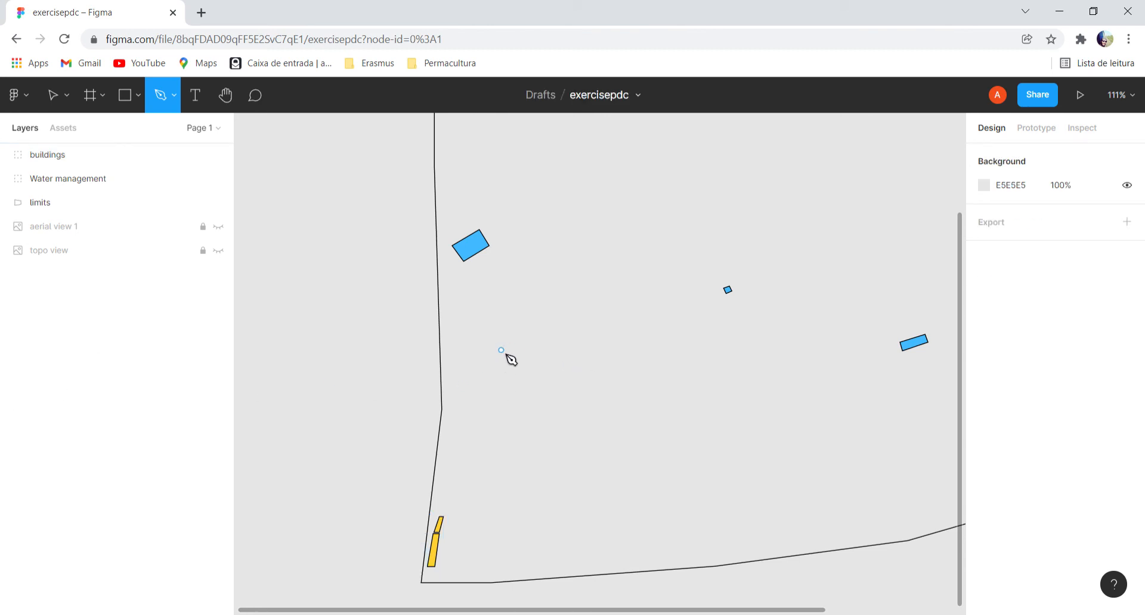
scroll(511, 311, down, 5)
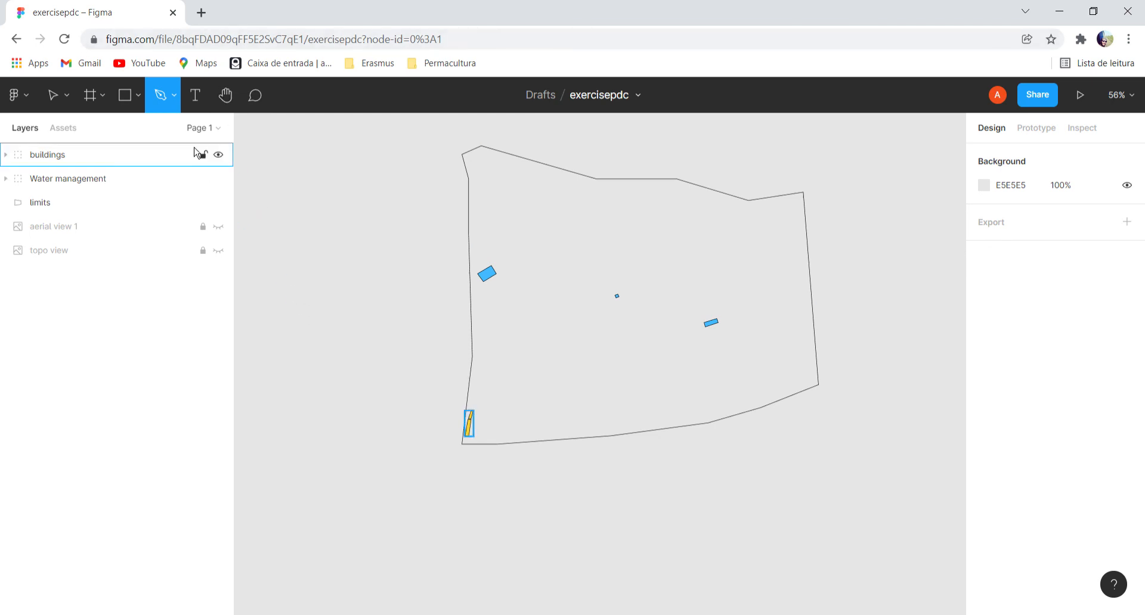
Open figma.com in a new browser tab and open the recent Quinta das Relvas file.
click(201, 12)
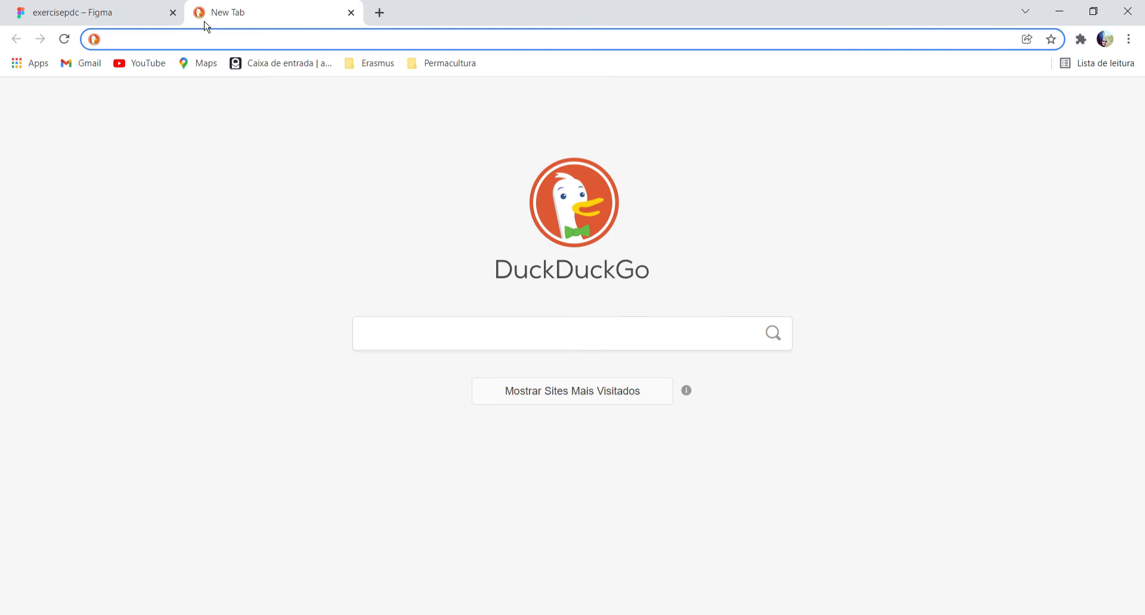
text(figma.com)
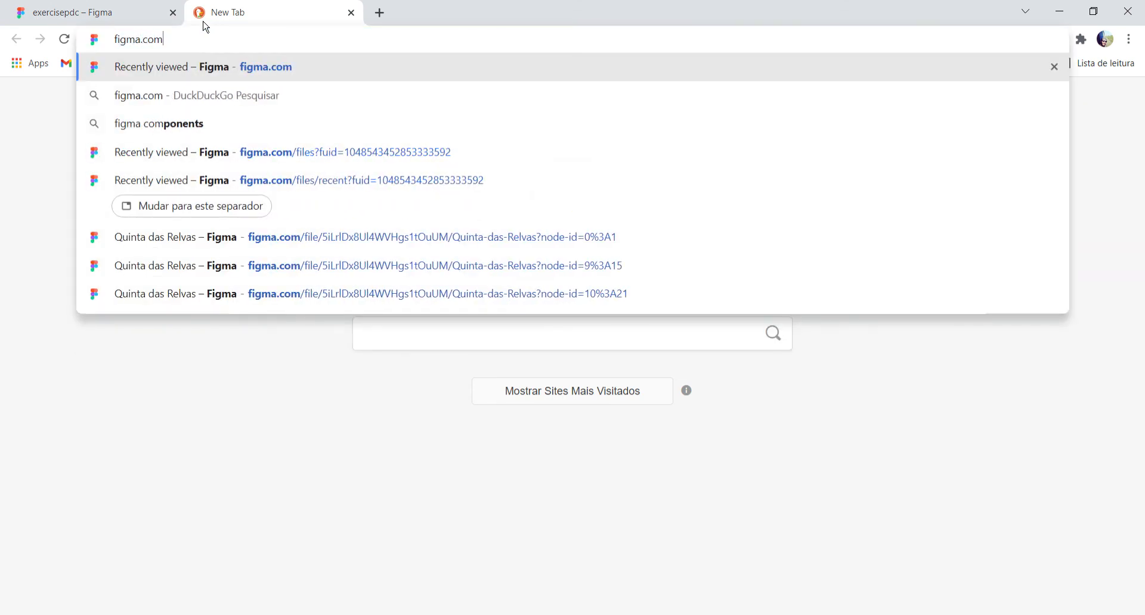
key(Return)
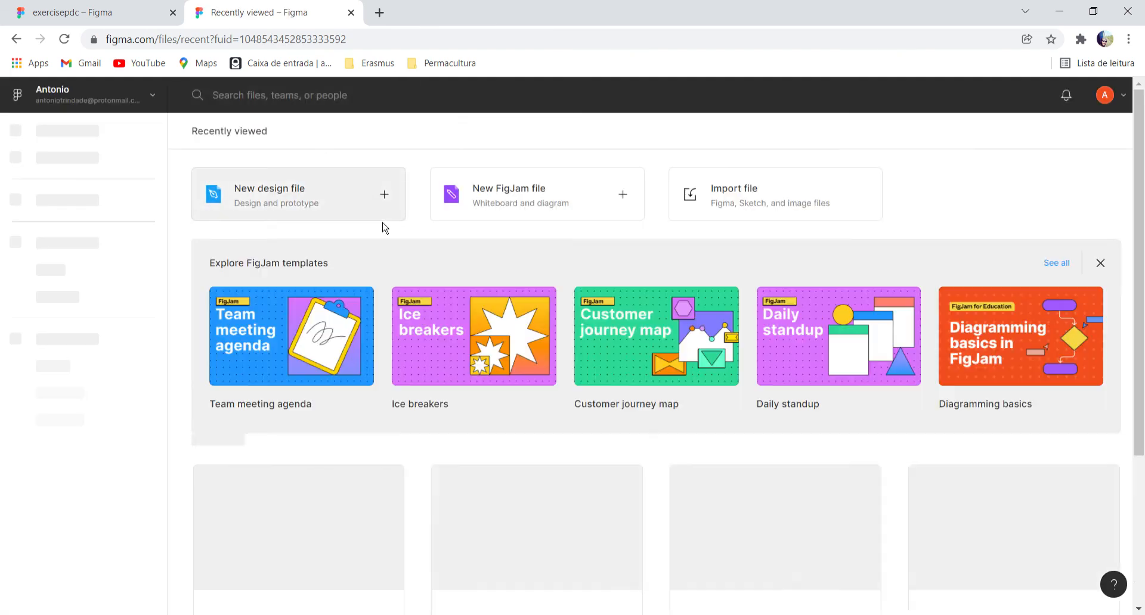
scroll(985, 420, down, 2)
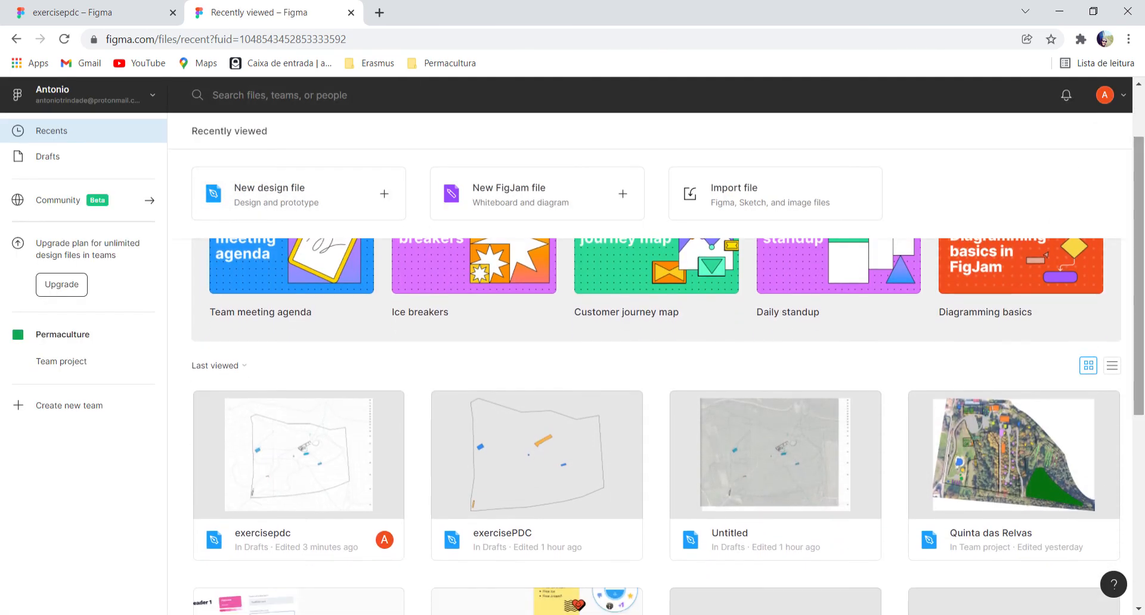
double_click(989, 450)
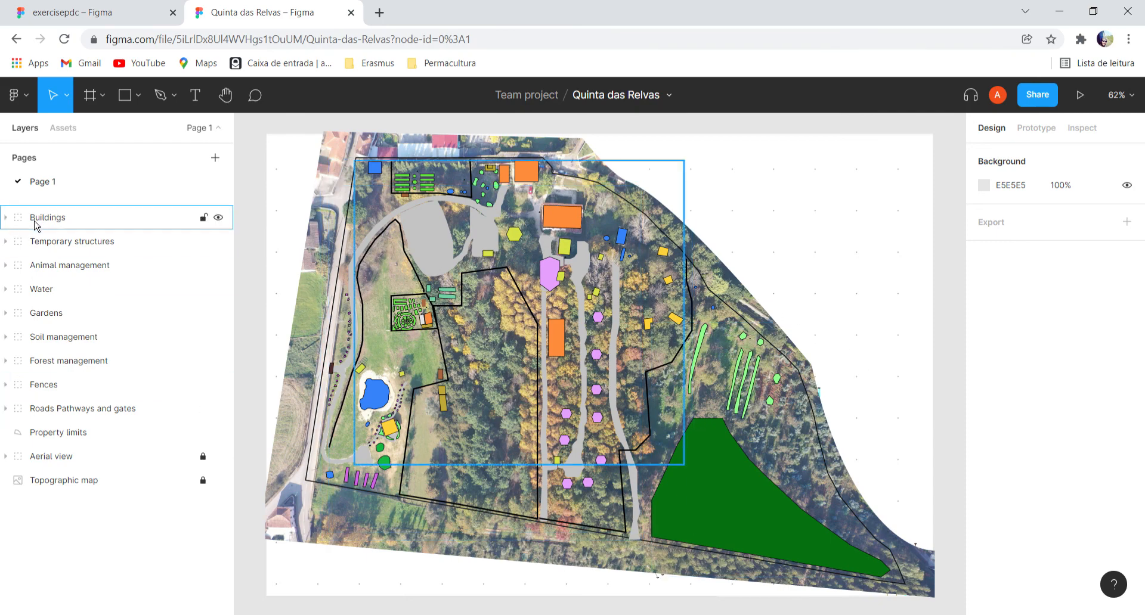
Expand and collapse the Buildings, Temporary structures and Animal management groups to examine how their layers are organized.
click(6, 218)
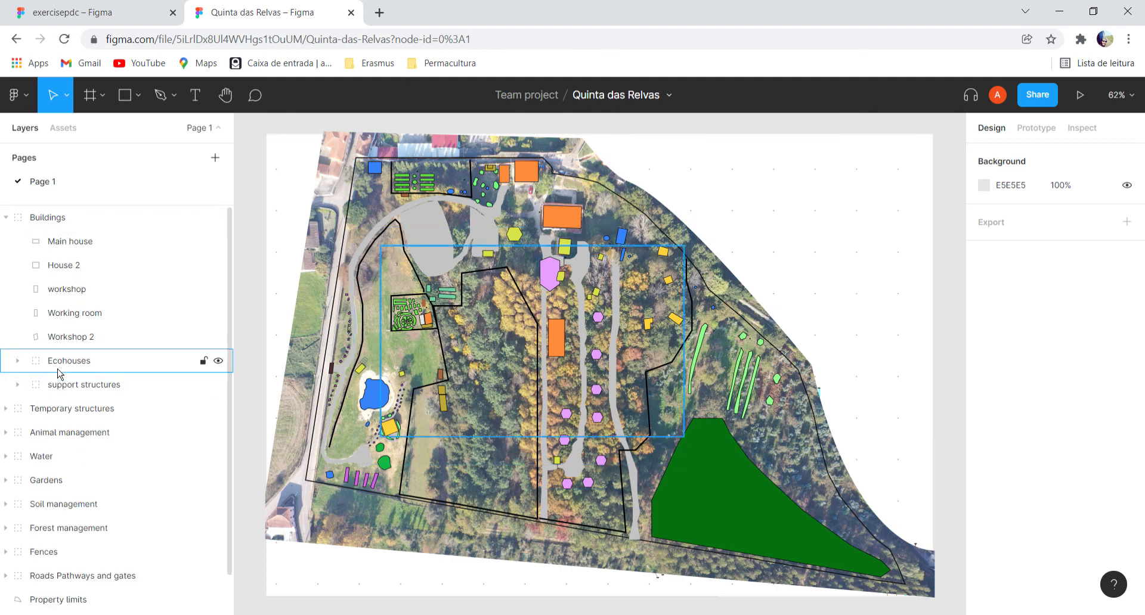
click(6, 217)
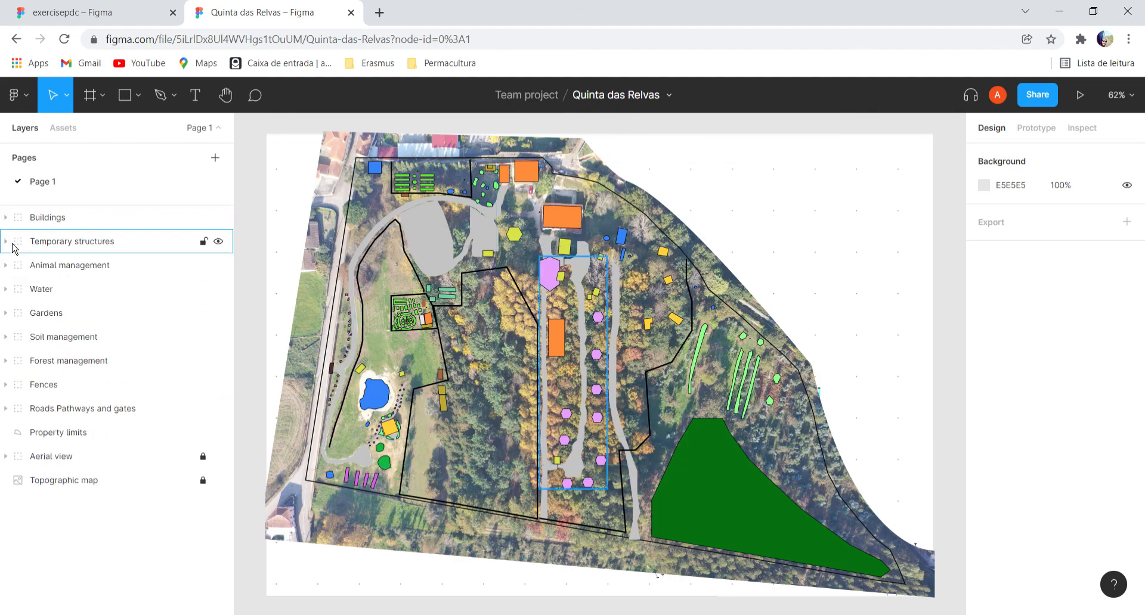
click(6, 242)
click(6, 242)
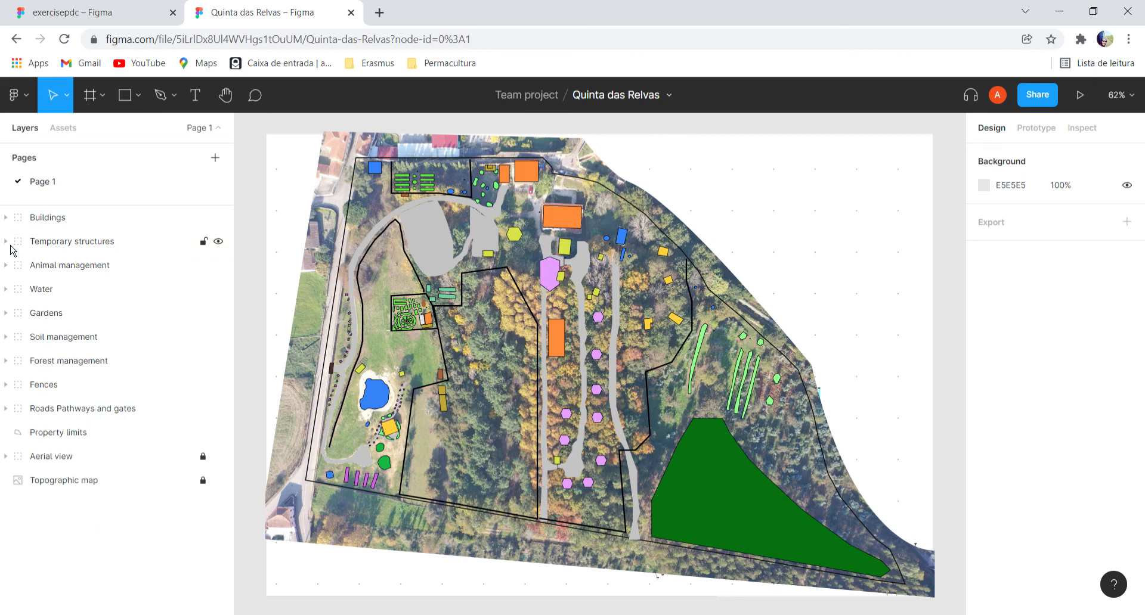
click(7, 266)
click(6, 265)
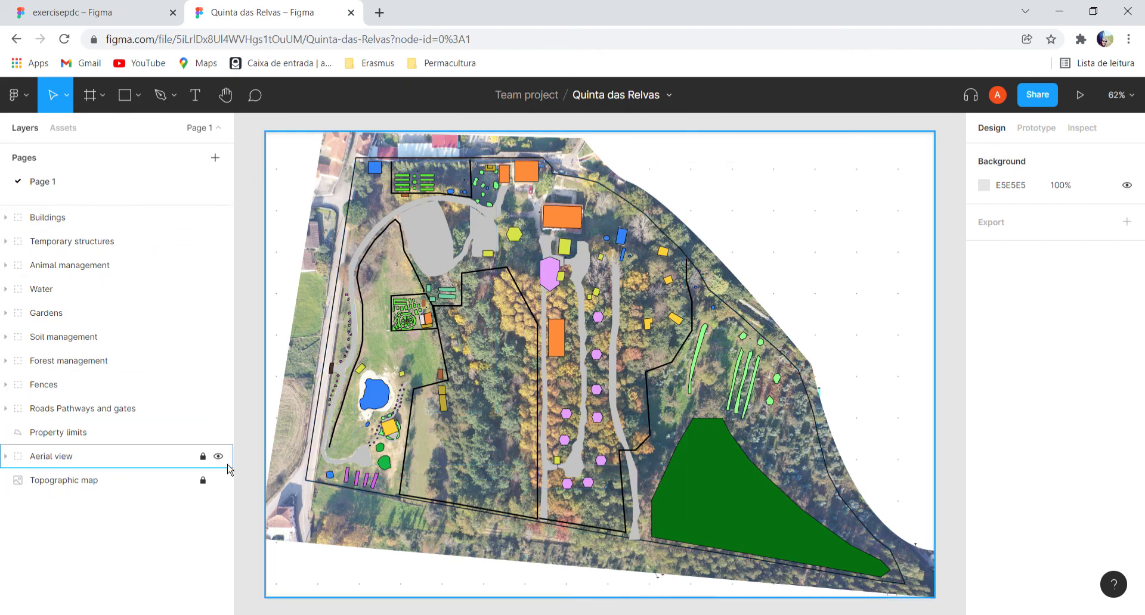
Examine the design without its base images by hiding Aerial view and Topographic map, and show both again.
click(218, 456)
click(218, 480)
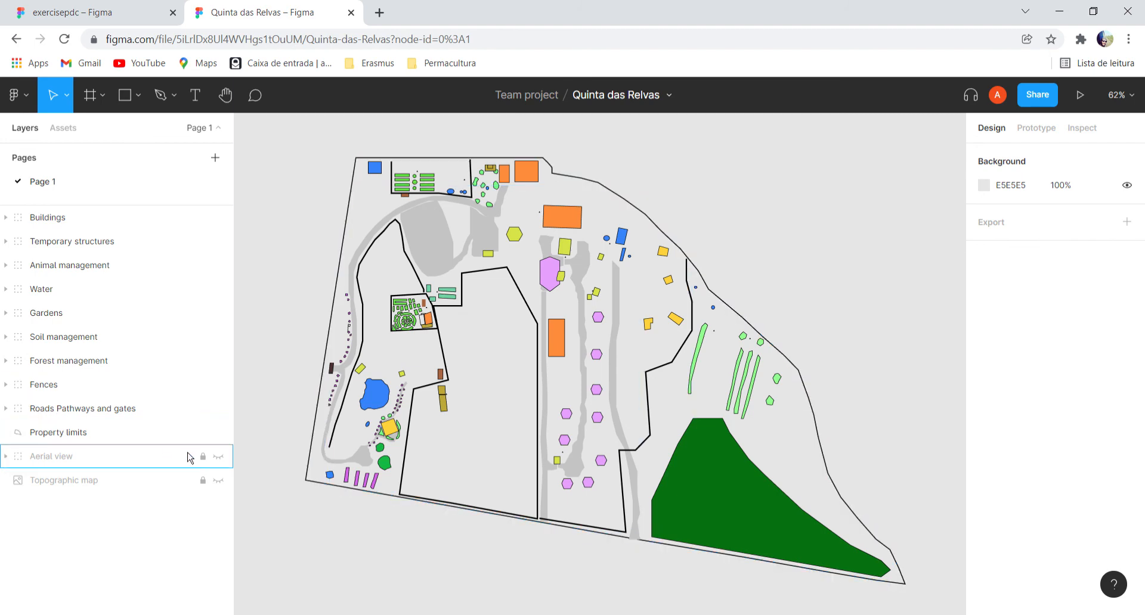
click(218, 457)
click(217, 480)
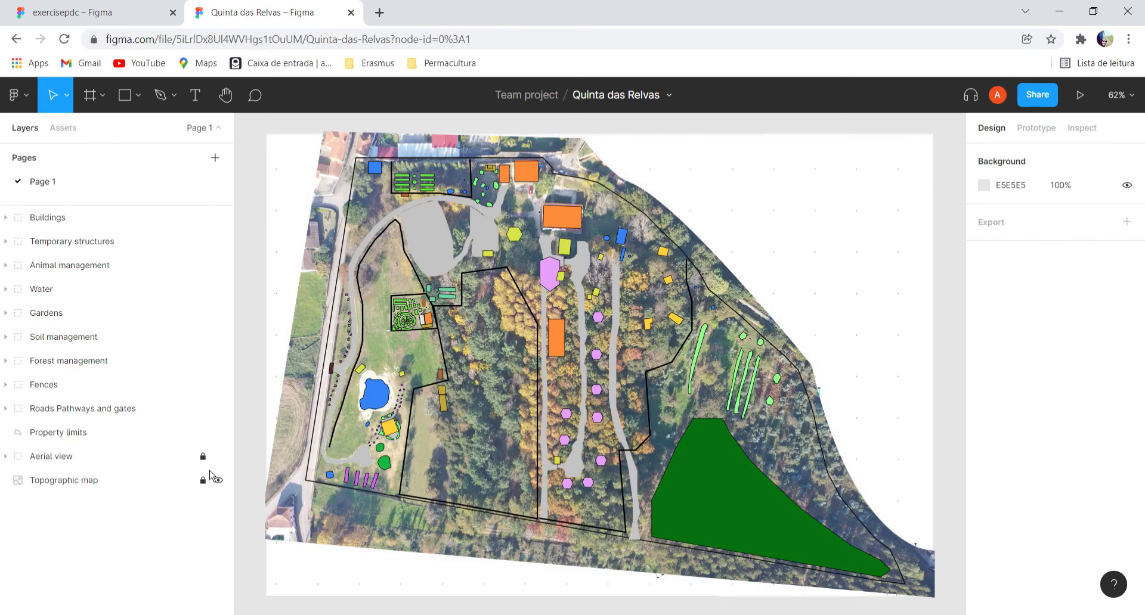
Hide the Roads Pathways and gates, Property limits, Forest management and Soil management layers.
click(218, 408)
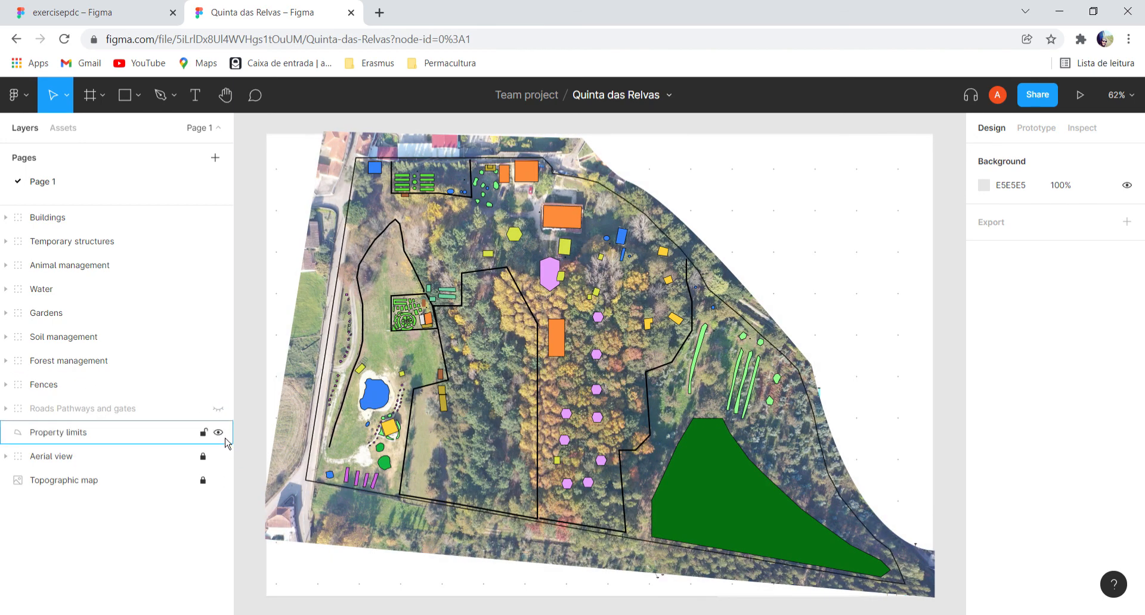
click(218, 432)
click(218, 361)
click(219, 336)
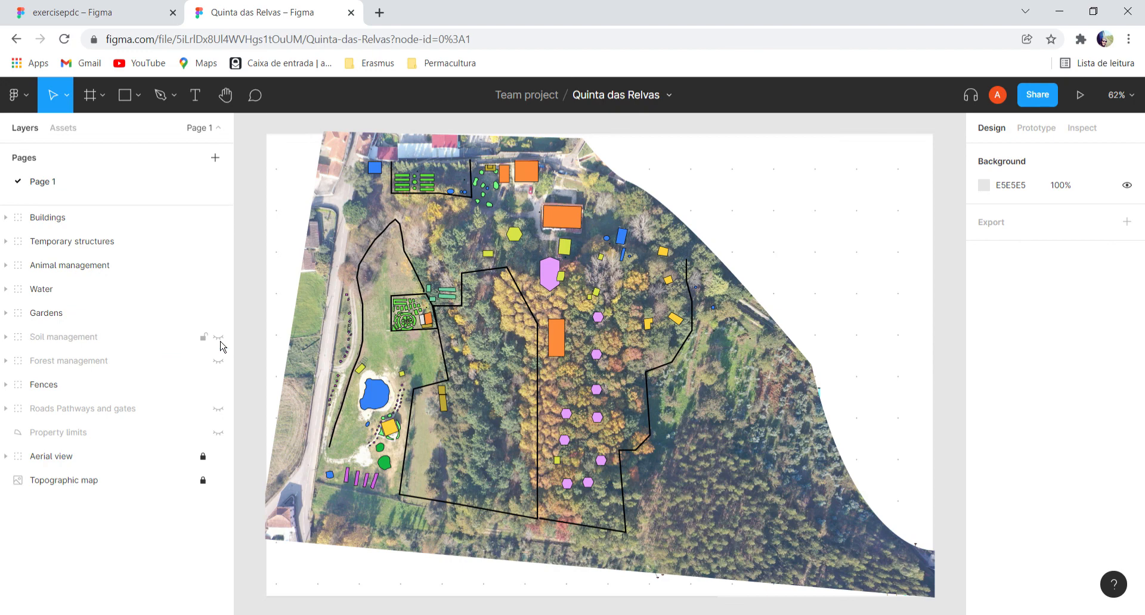
Hide the Gardens, Water, Animal management, Temporary structures and Buildings groups so only Fences remains over the base images.
click(218, 313)
click(218, 290)
click(218, 265)
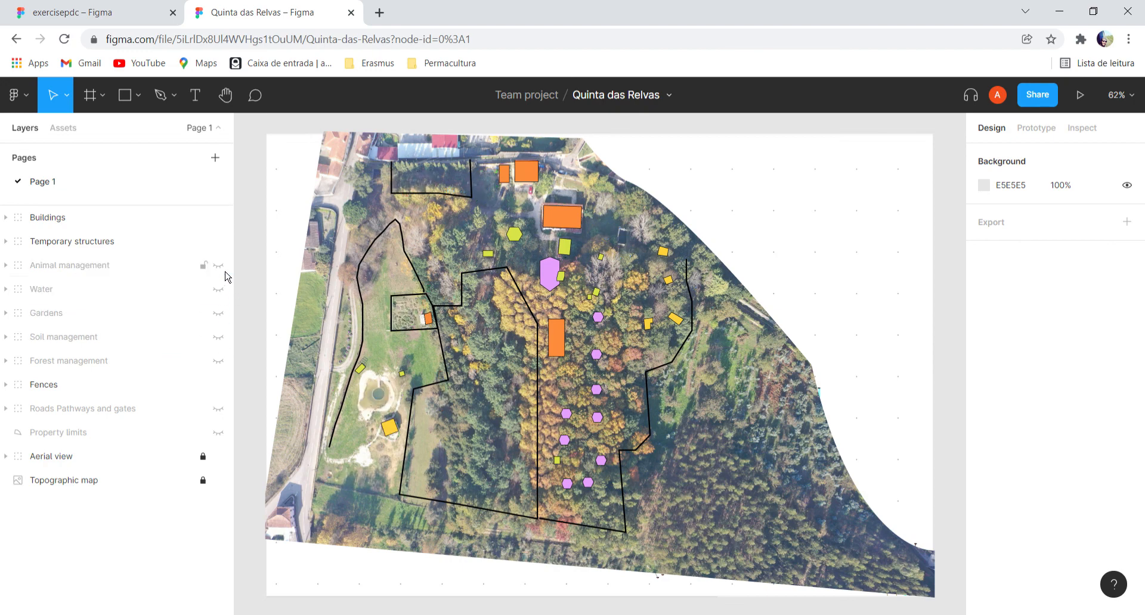
click(218, 242)
click(218, 217)
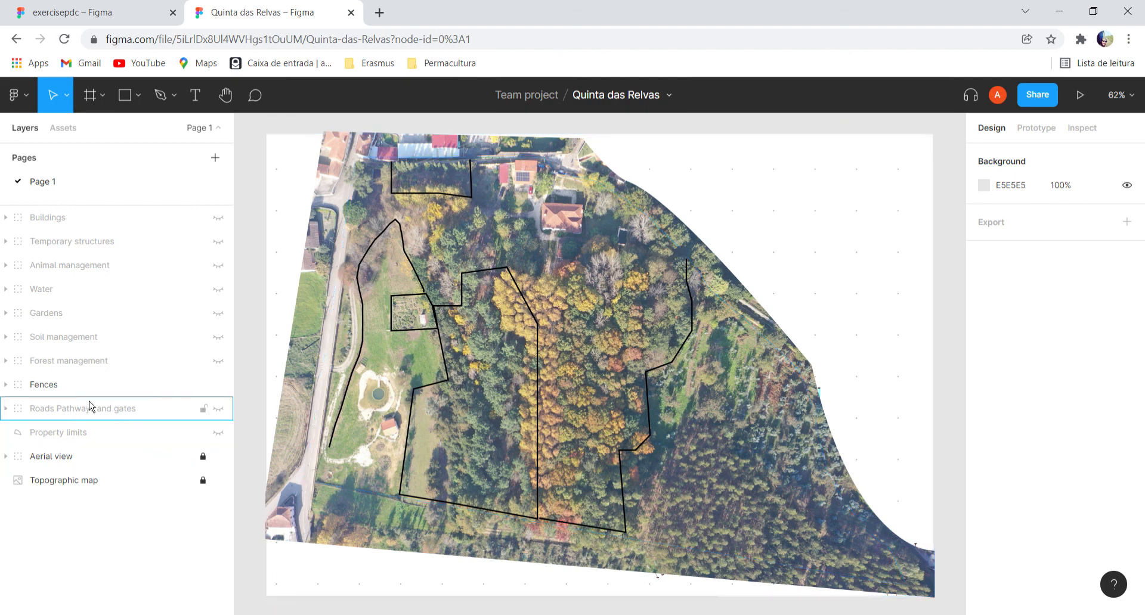
Show all hidden design layers again, including Roads Pathways and gates, Property limits, and every group from Forest management up to Buildings.
click(218, 409)
click(219, 433)
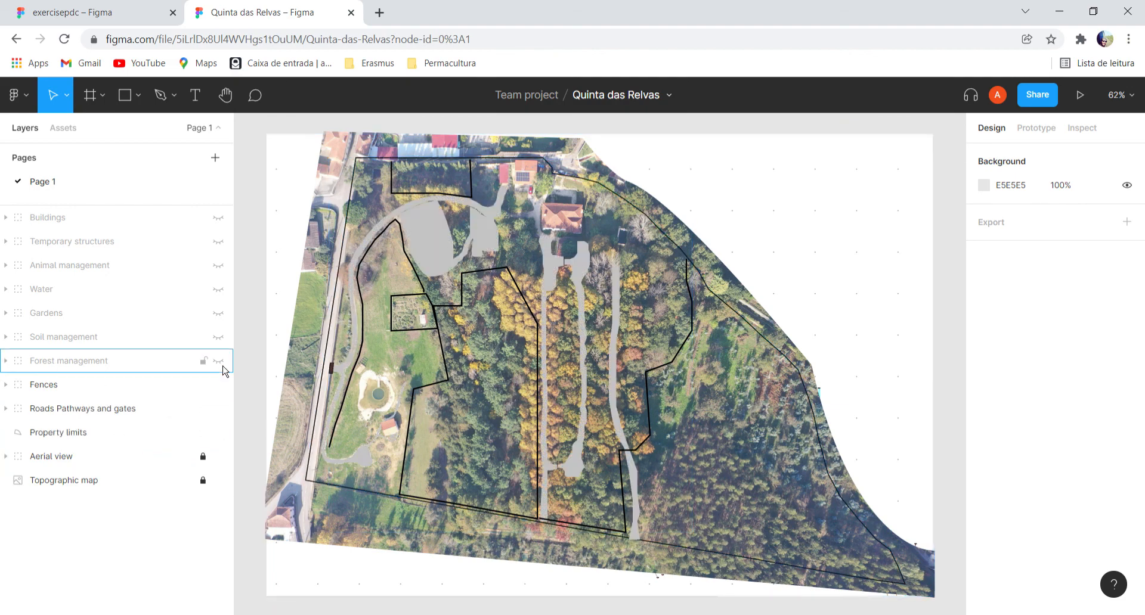
click(219, 361)
click(219, 337)
click(219, 313)
click(219, 290)
click(219, 266)
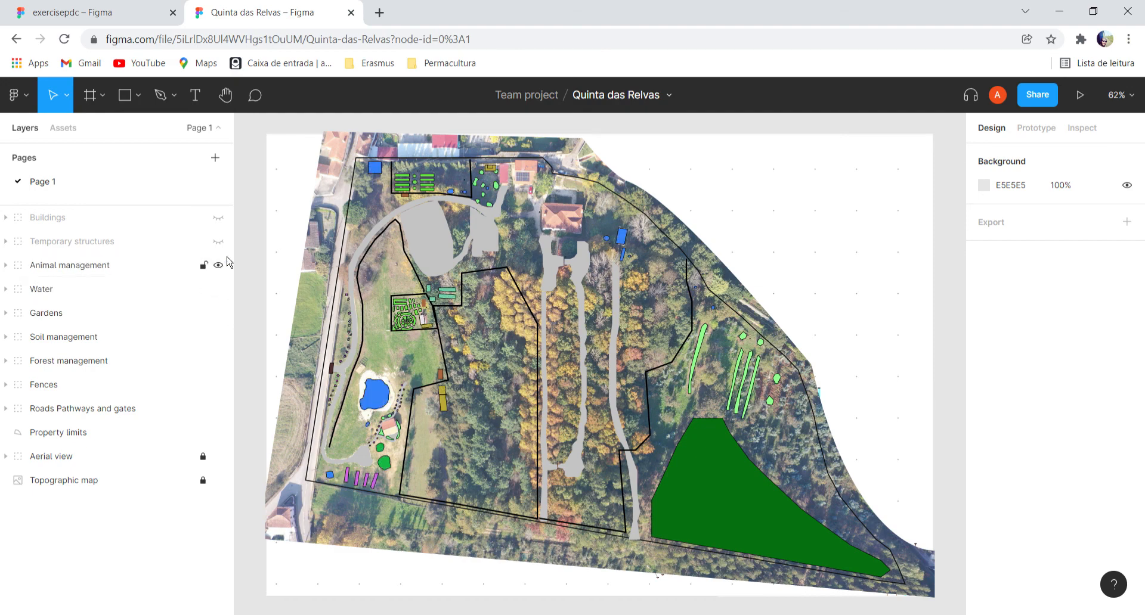
click(219, 241)
click(219, 217)
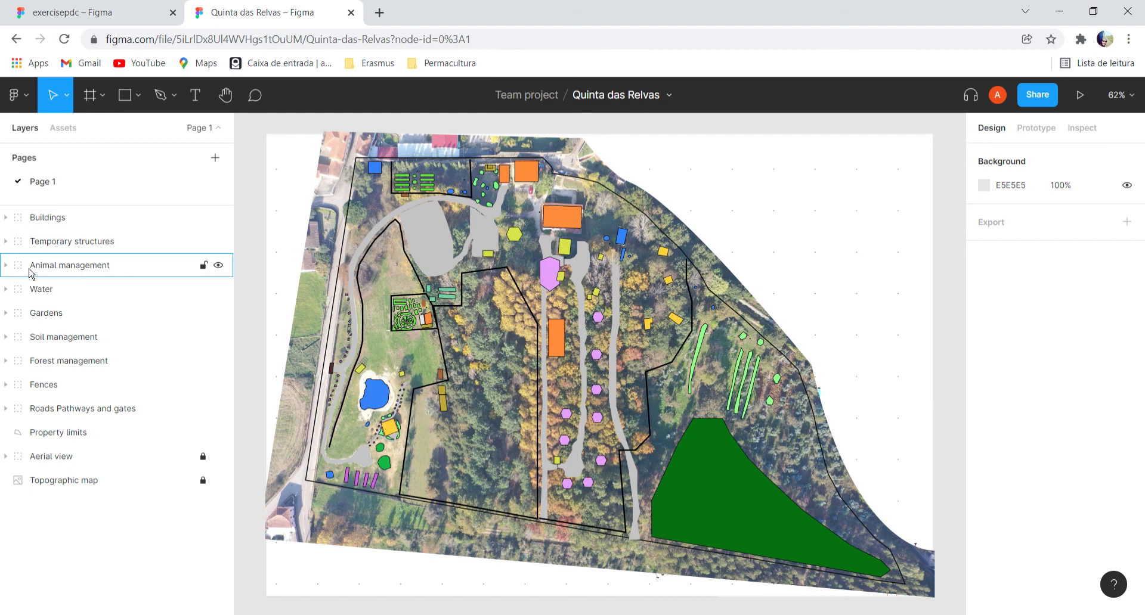
Expand the Buildings group and isolate it over the base images by hiding every layer from Temporary structures down to Property limits.
click(6, 218)
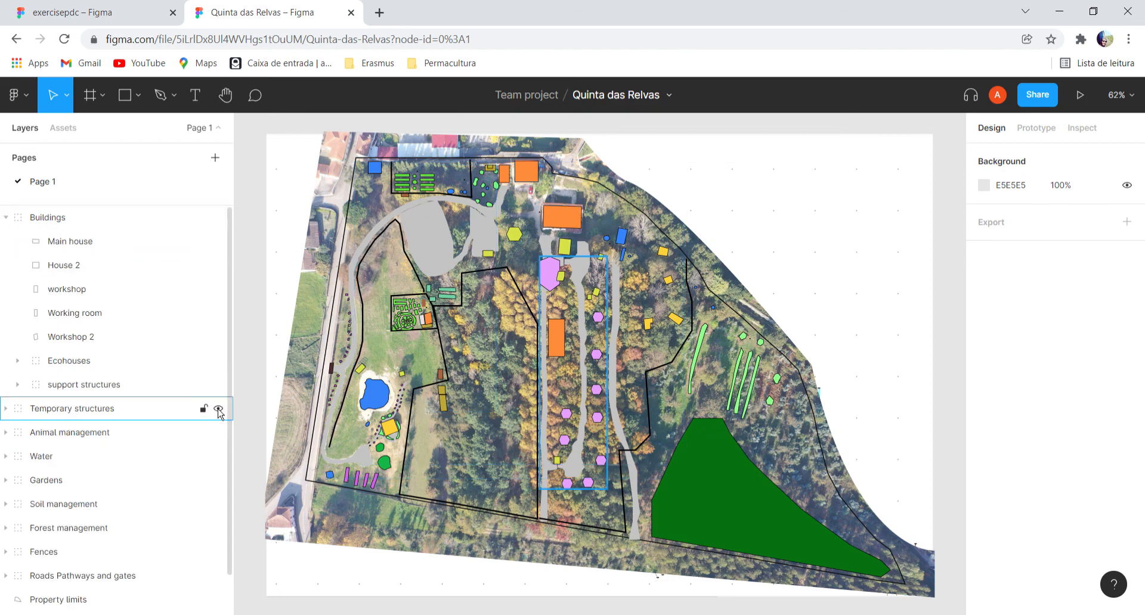
click(218, 408)
click(218, 433)
click(219, 456)
click(219, 480)
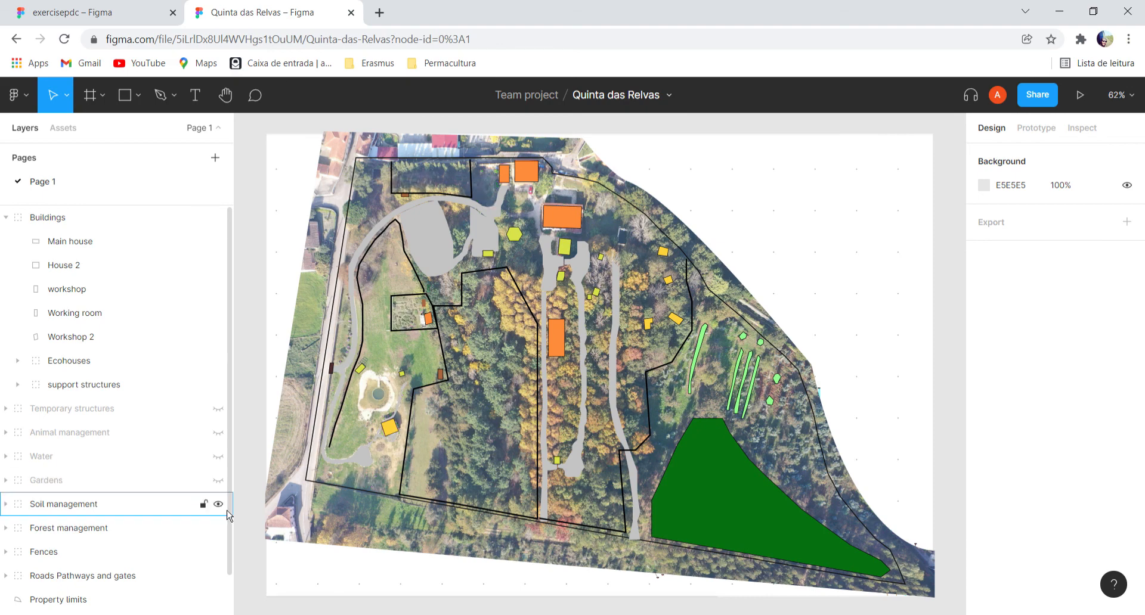
click(218, 504)
click(218, 528)
scroll(224, 548, down, 2)
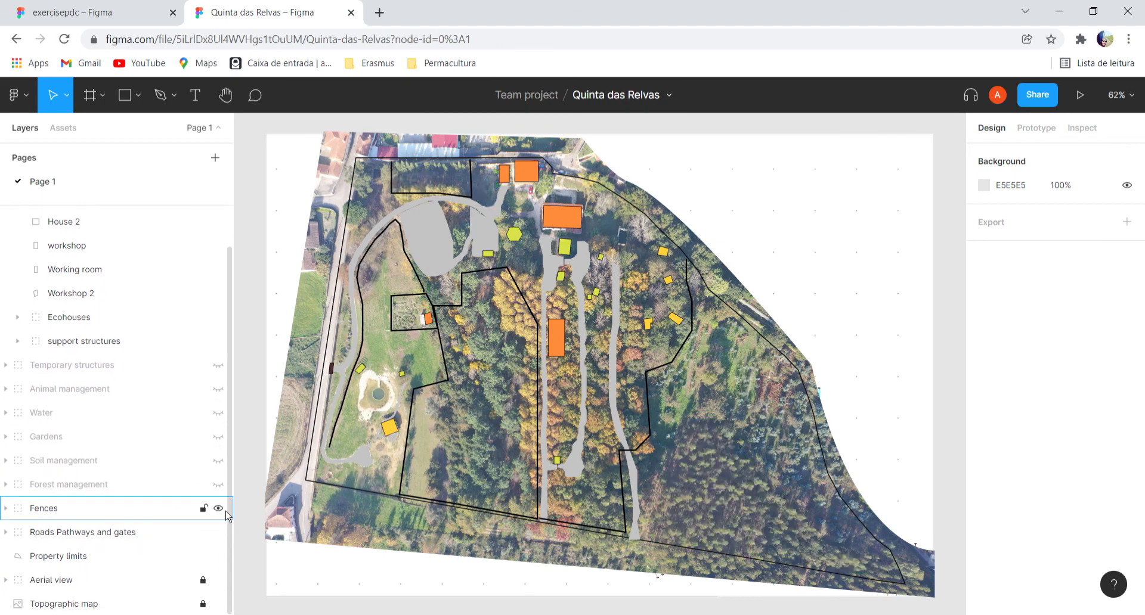
click(218, 508)
click(219, 532)
click(218, 555)
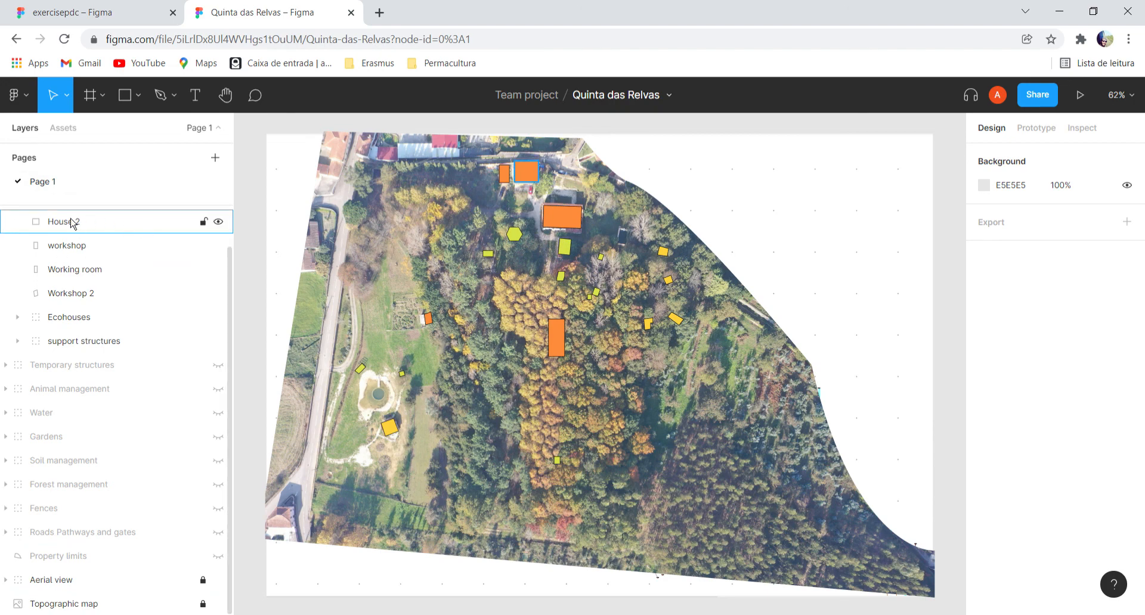
Within Buildings, hide House 2, Main house, Working room, Workshop 2, Ecohouses and support structures, leaving only workshop shown.
scroll(236, 274, up, 2)
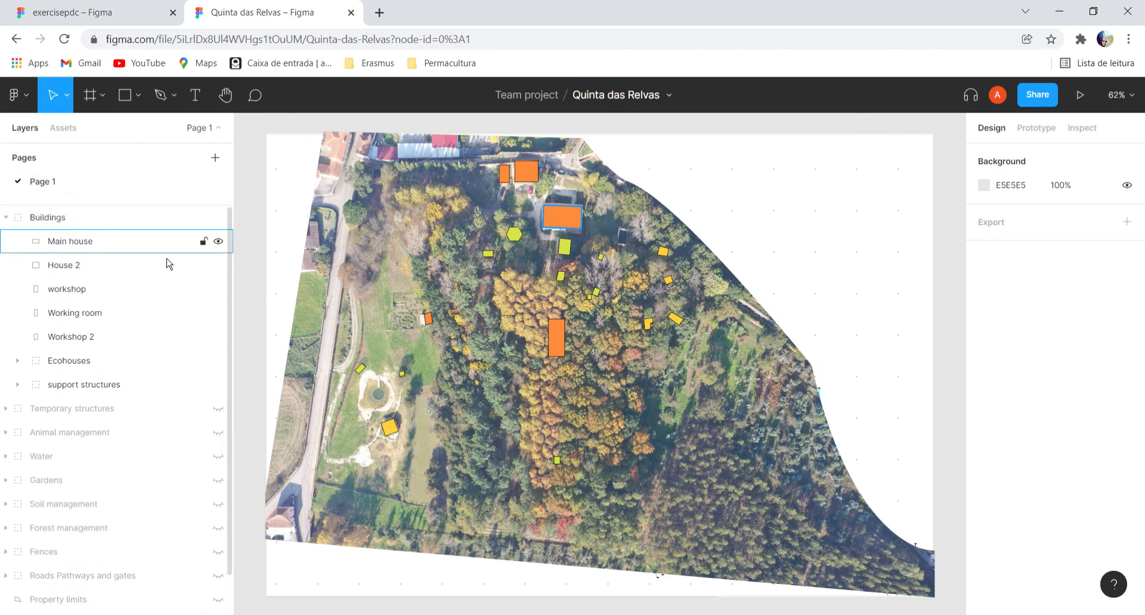
click(218, 265)
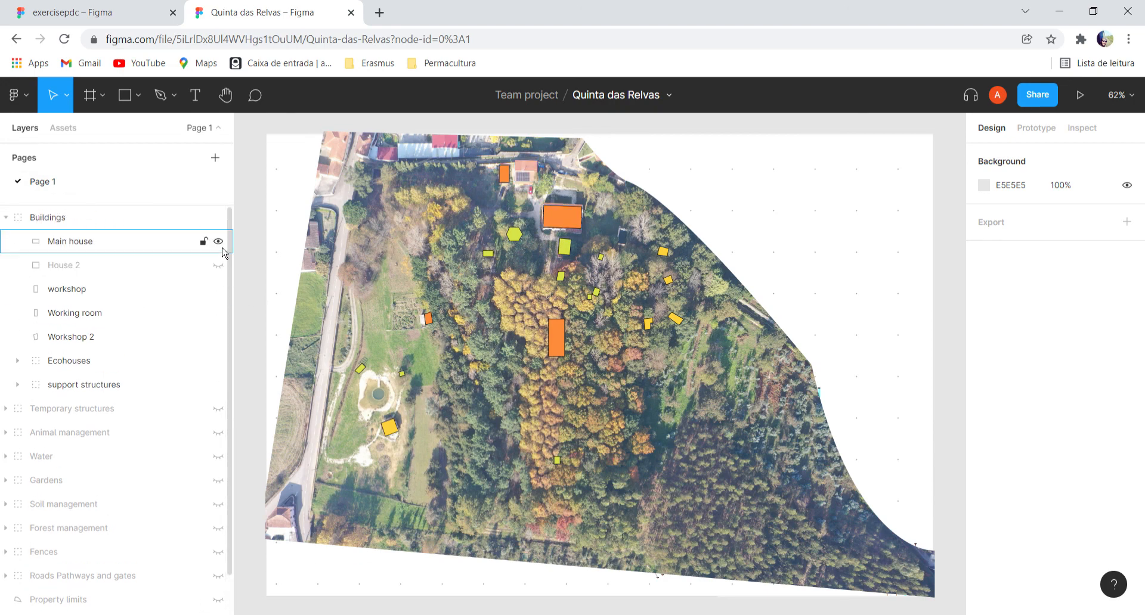
click(218, 241)
click(218, 312)
click(218, 337)
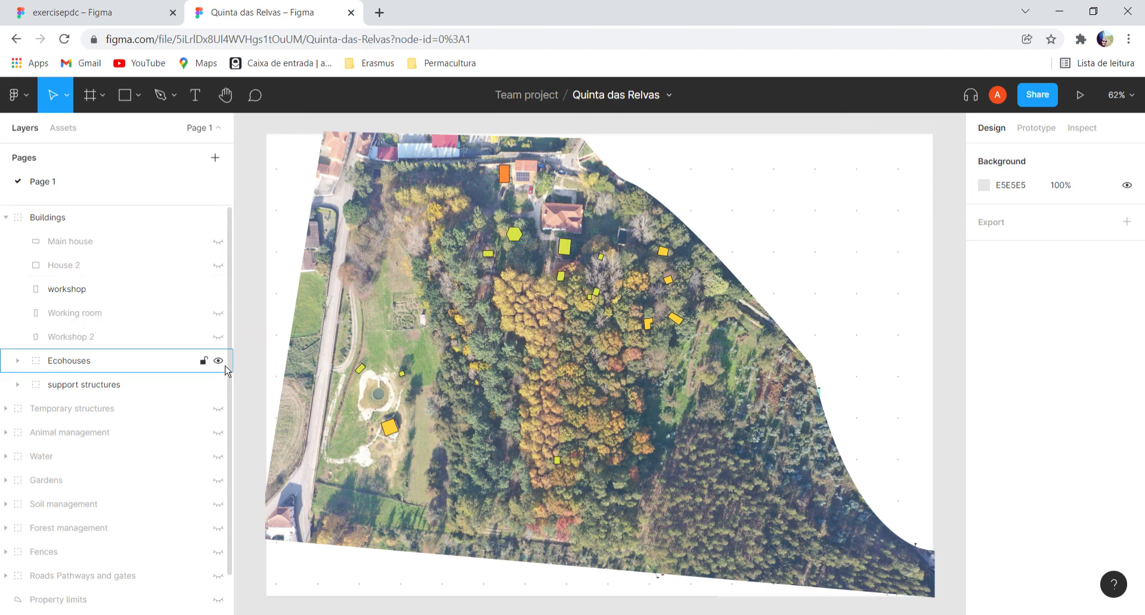
click(218, 360)
click(220, 385)
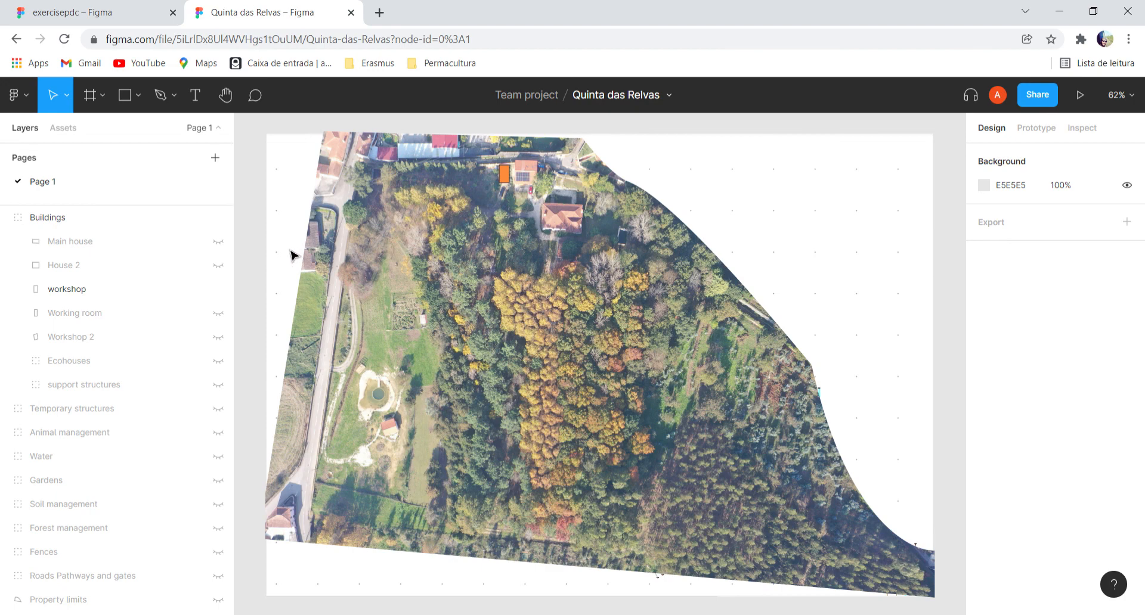
Show House 2, Main house, Working room, Workshop 2 and Ecohouses again, leaving support structures hidden, and collapse the Buildings group.
click(220, 266)
click(218, 241)
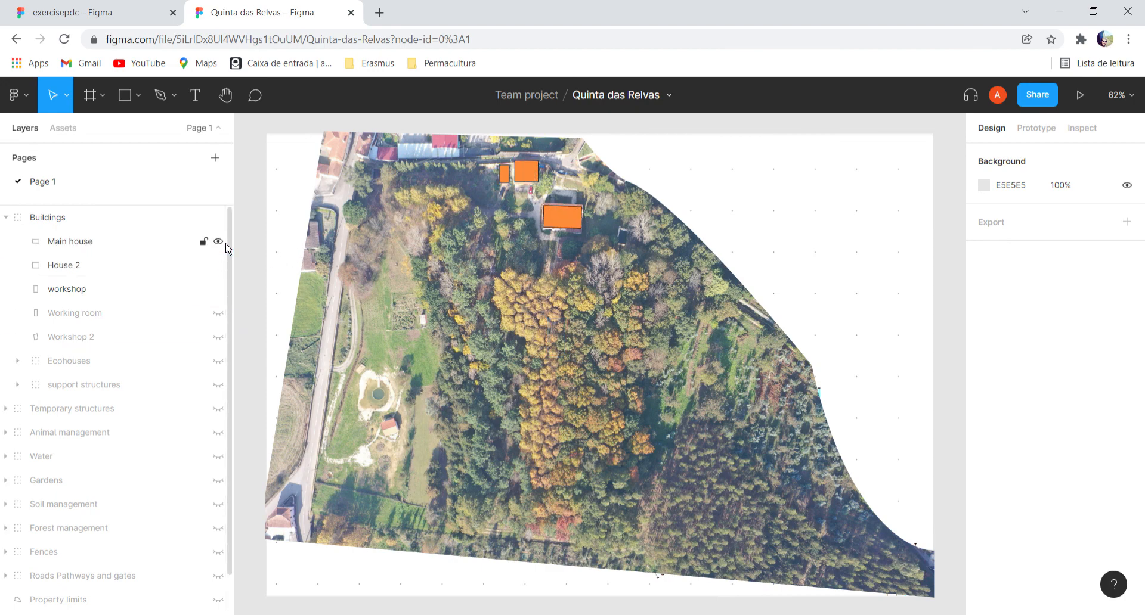
click(219, 313)
click(218, 337)
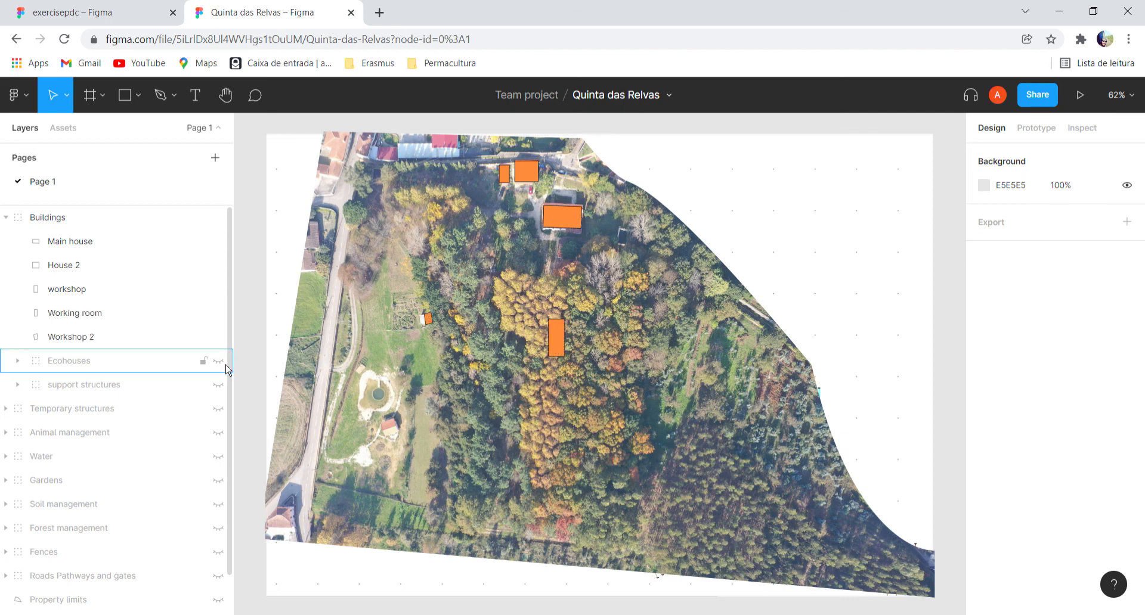
click(218, 360)
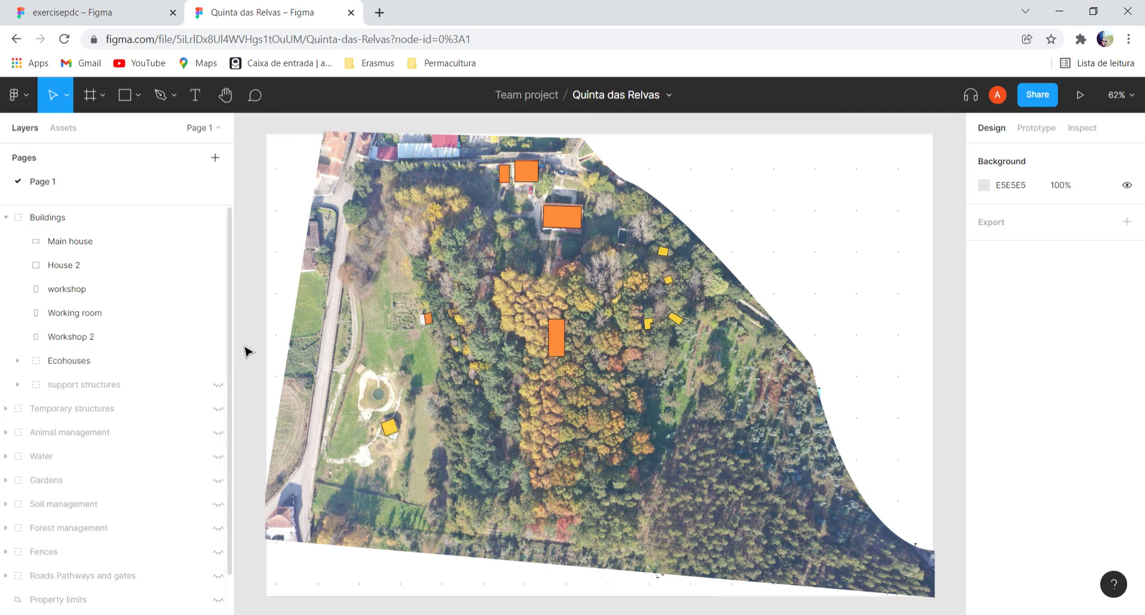
click(7, 218)
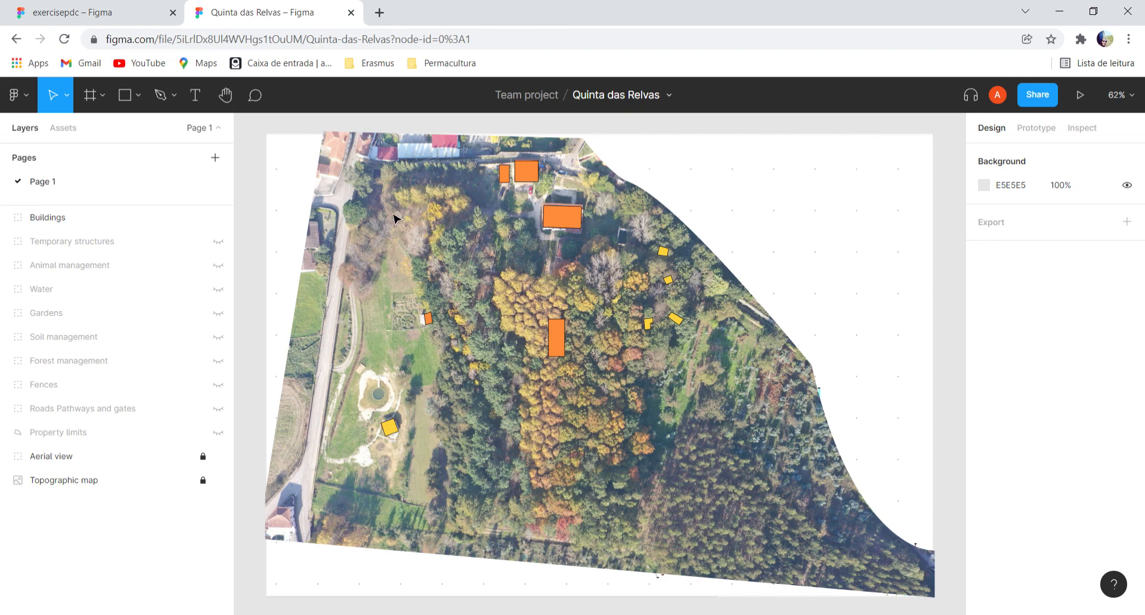
Show every hidden top-level layer again, from Property limits up to Temporary structures.
click(218, 432)
click(219, 408)
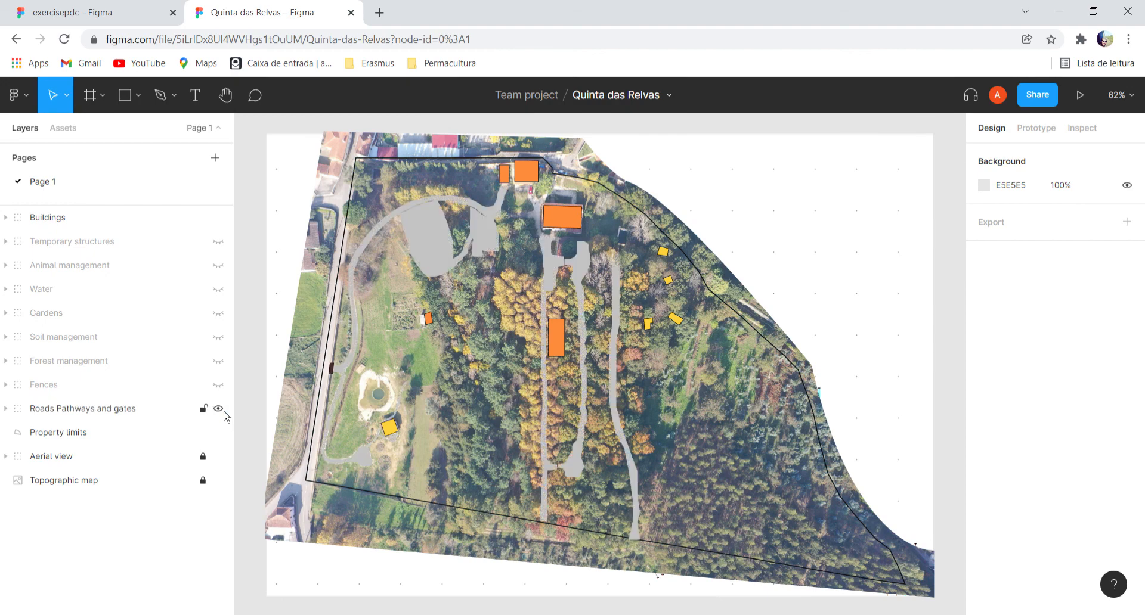
click(218, 384)
click(218, 361)
click(218, 337)
click(218, 313)
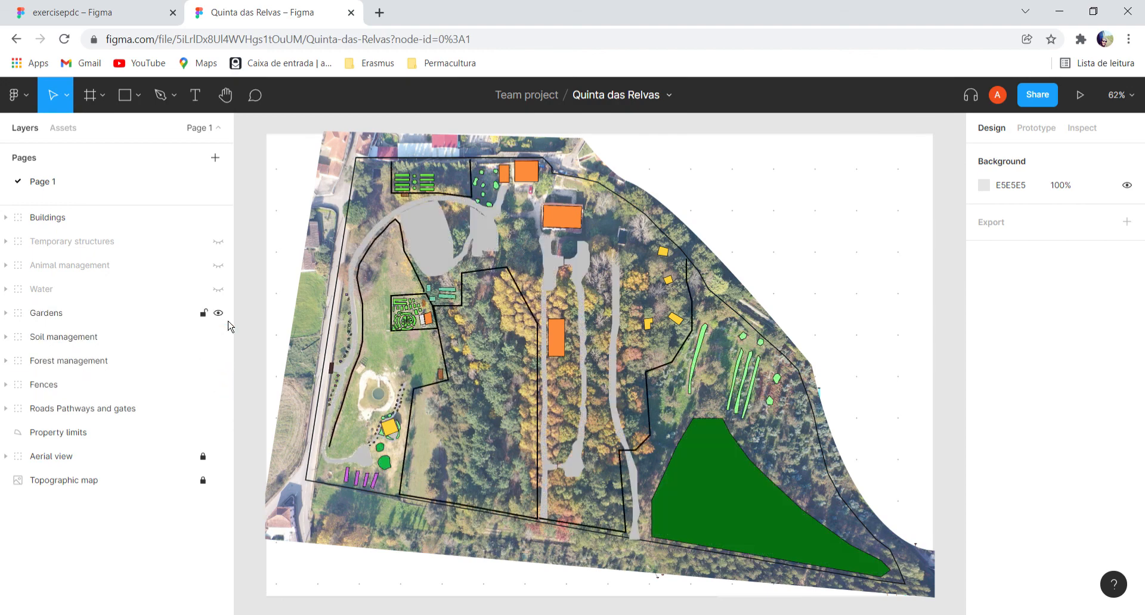
click(218, 289)
click(218, 265)
click(218, 242)
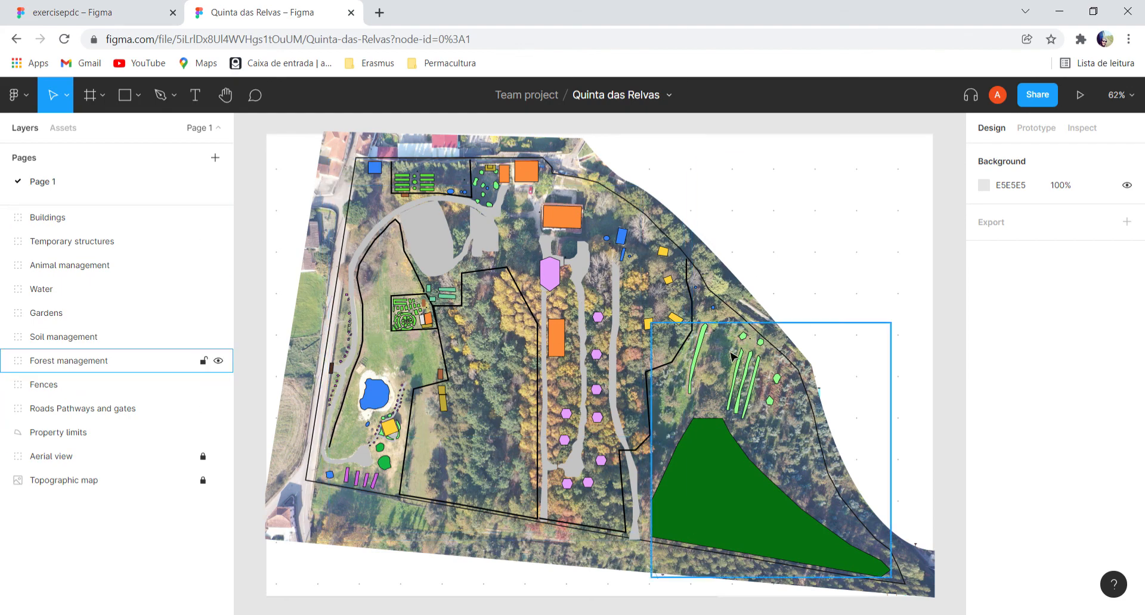
Activate the Pen tool for drawing vector shapes.
click(163, 101)
click(133, 103)
click(163, 101)
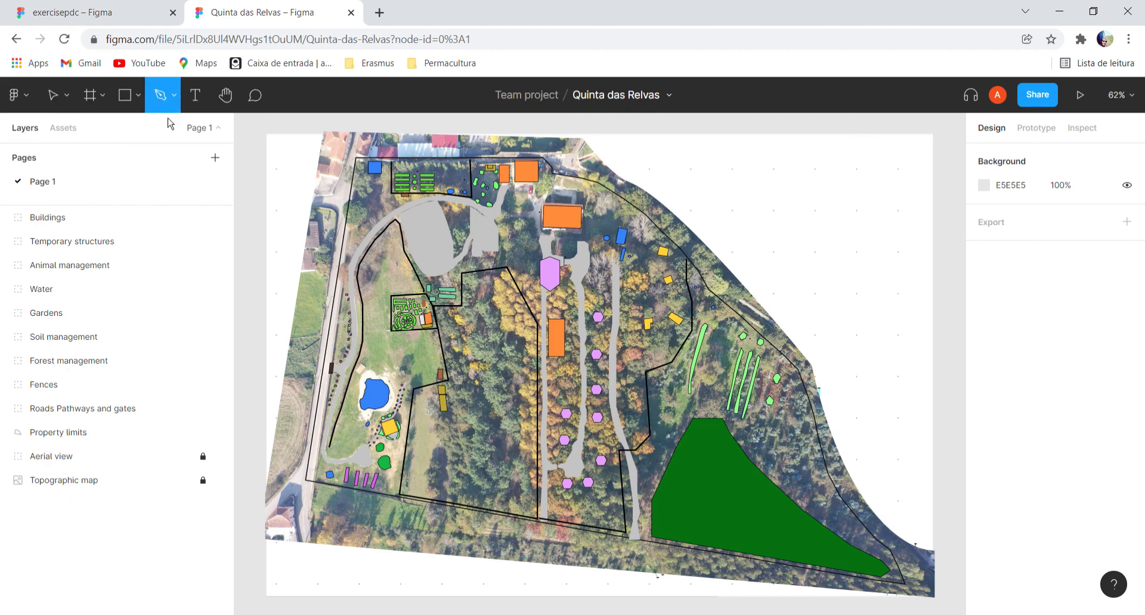